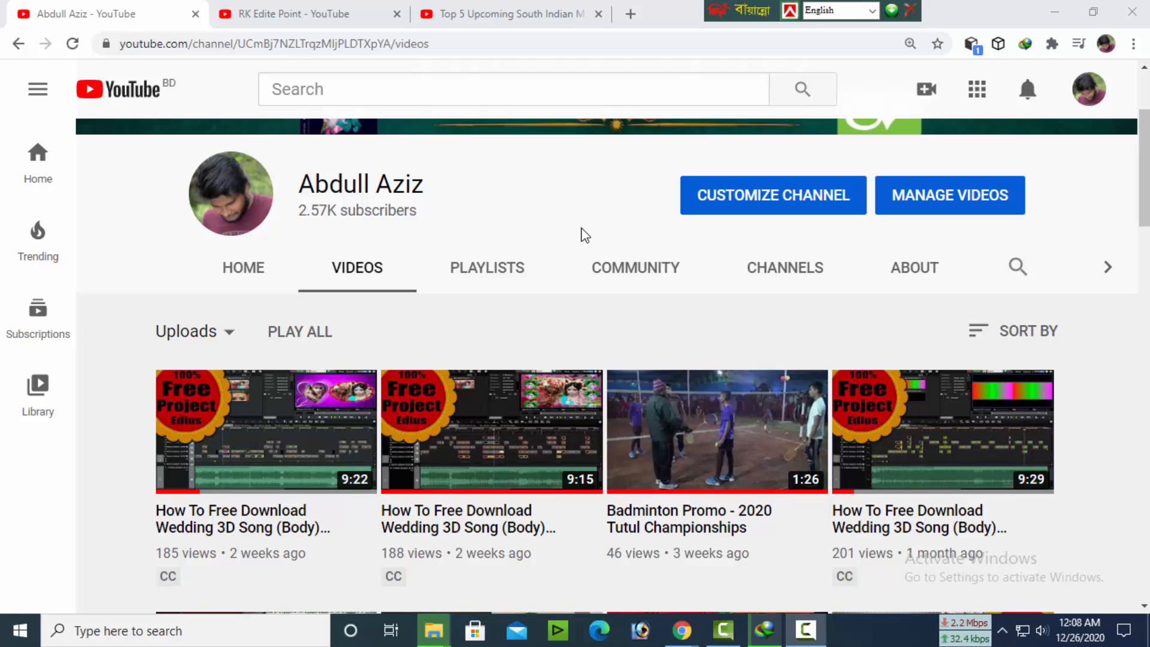
# Look through the uploaded videos on the YouTube channel page
pyautogui.scroll(-4, 621, 387)
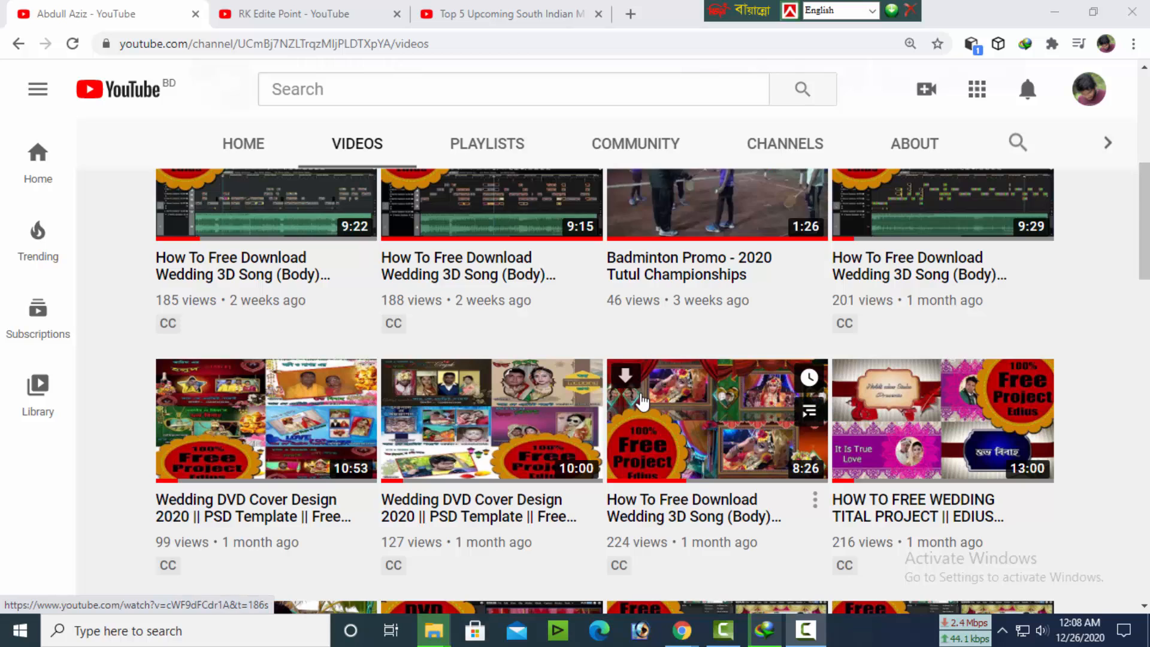
pyautogui.scroll(-2, 635, 395)
pyautogui.scroll(-1, 642, 402)
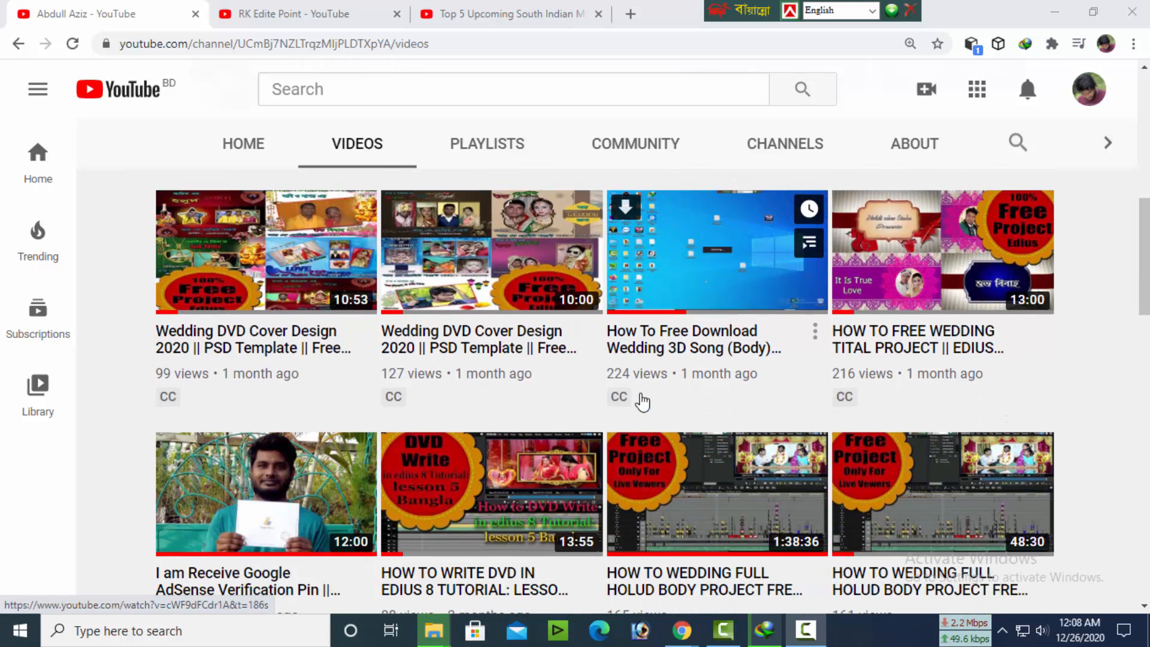
pyautogui.scroll(-1, 641, 402)
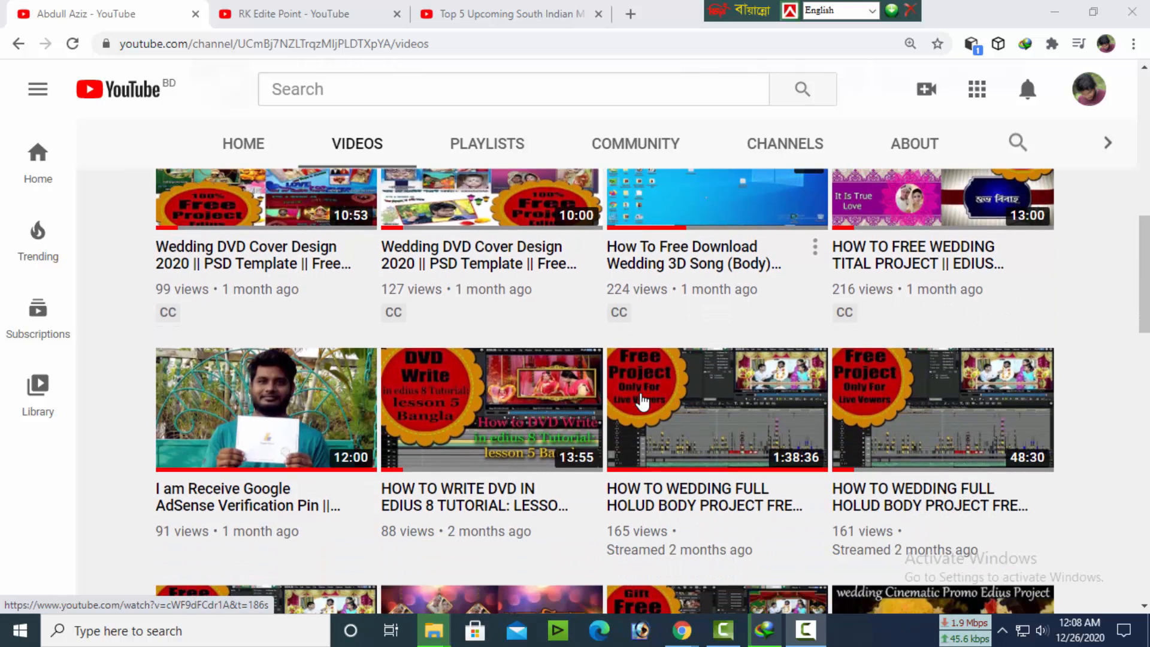
pyautogui.scroll(5, 642, 402)
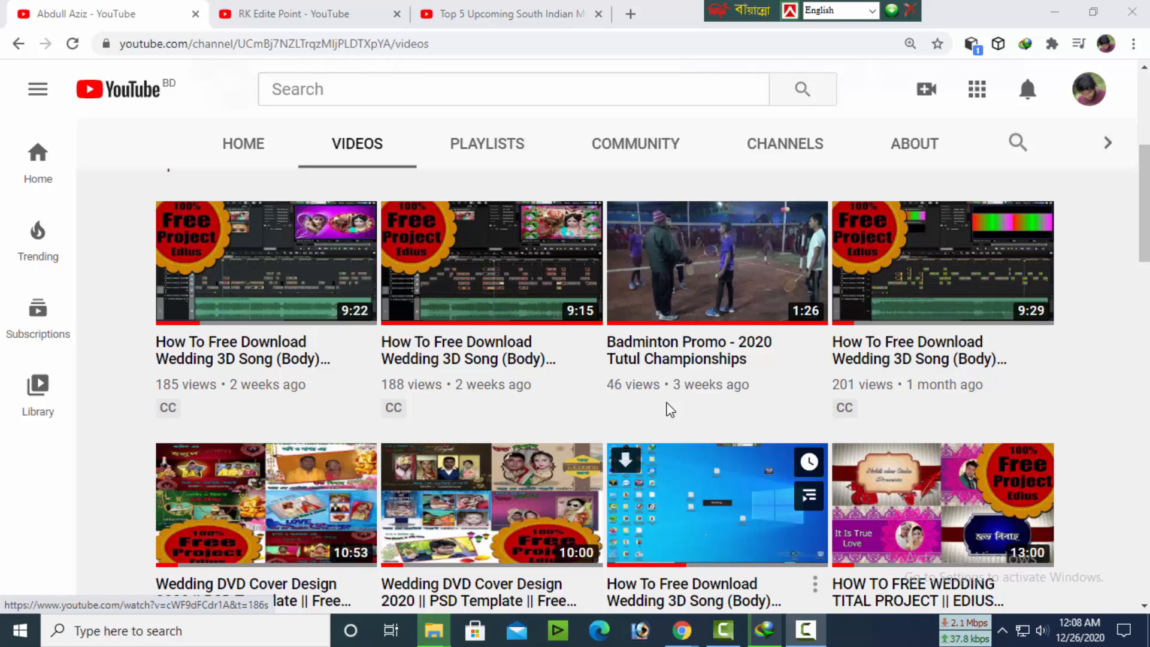
pyautogui.scroll(5, 916, 208)
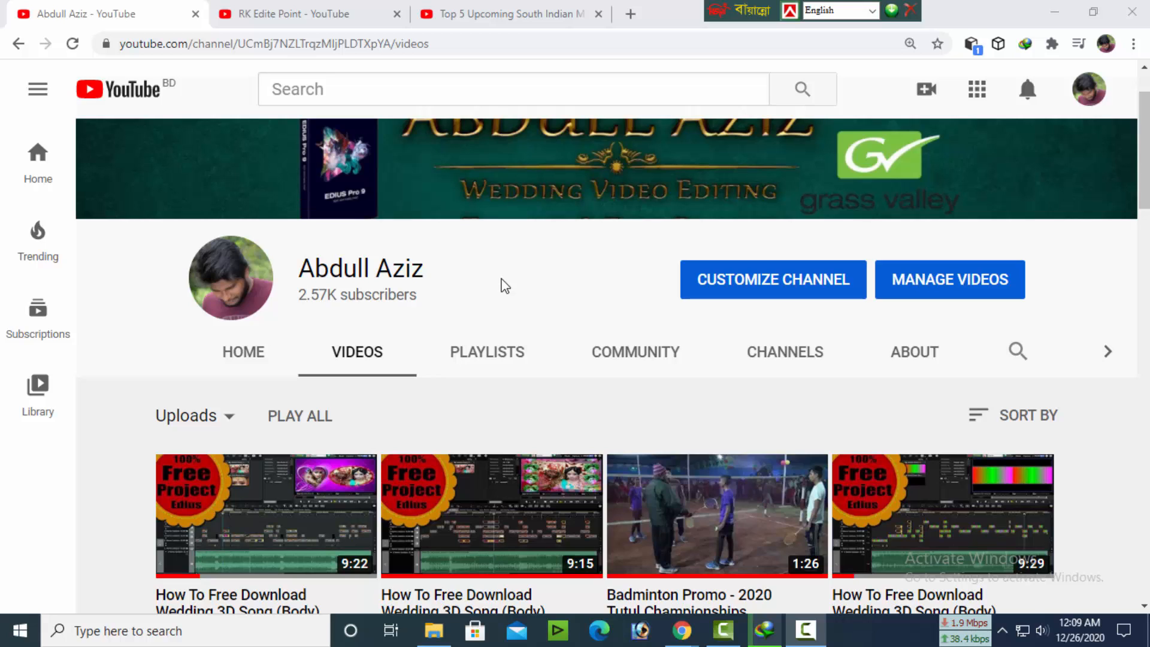
# Minimize the browser and file windows to reach the desktop, and dismiss the EDIUS update notice
pyautogui.click(1050, 9)
pyautogui.click(1052, 15)
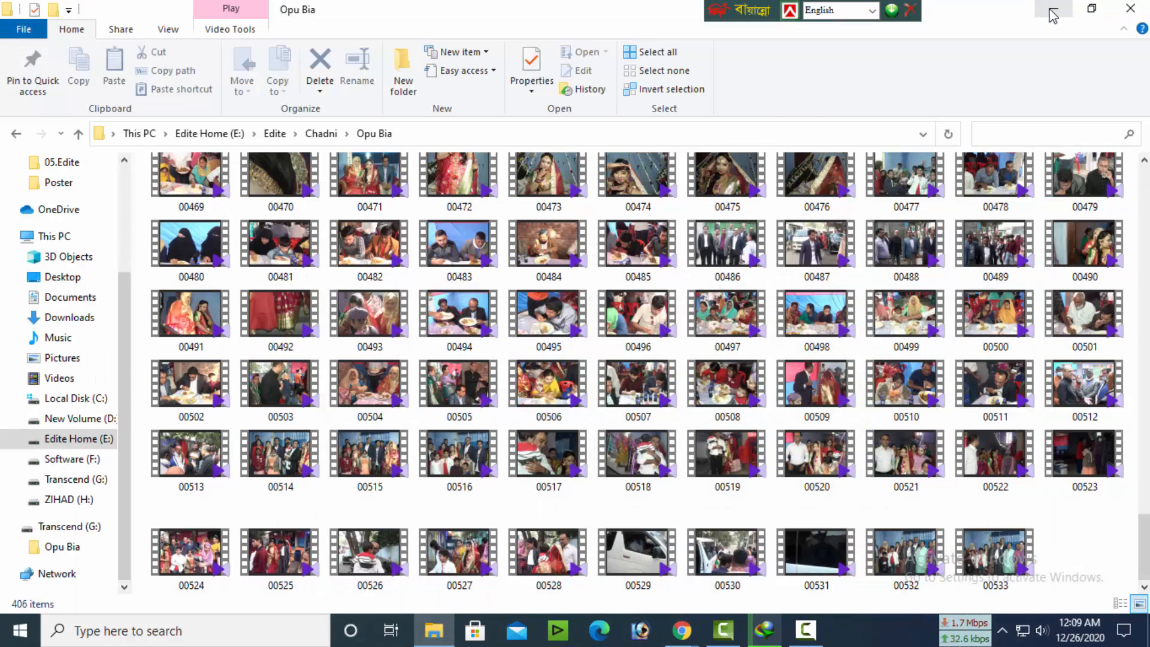
pyautogui.click(1053, 15)
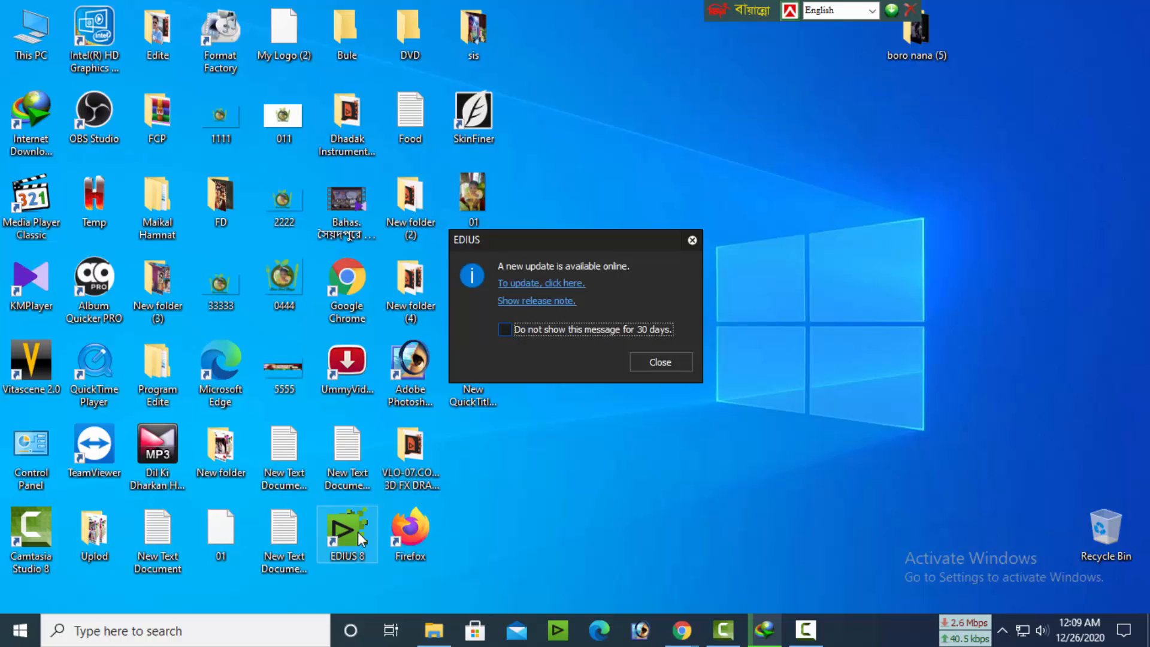
pyautogui.click(655, 363)
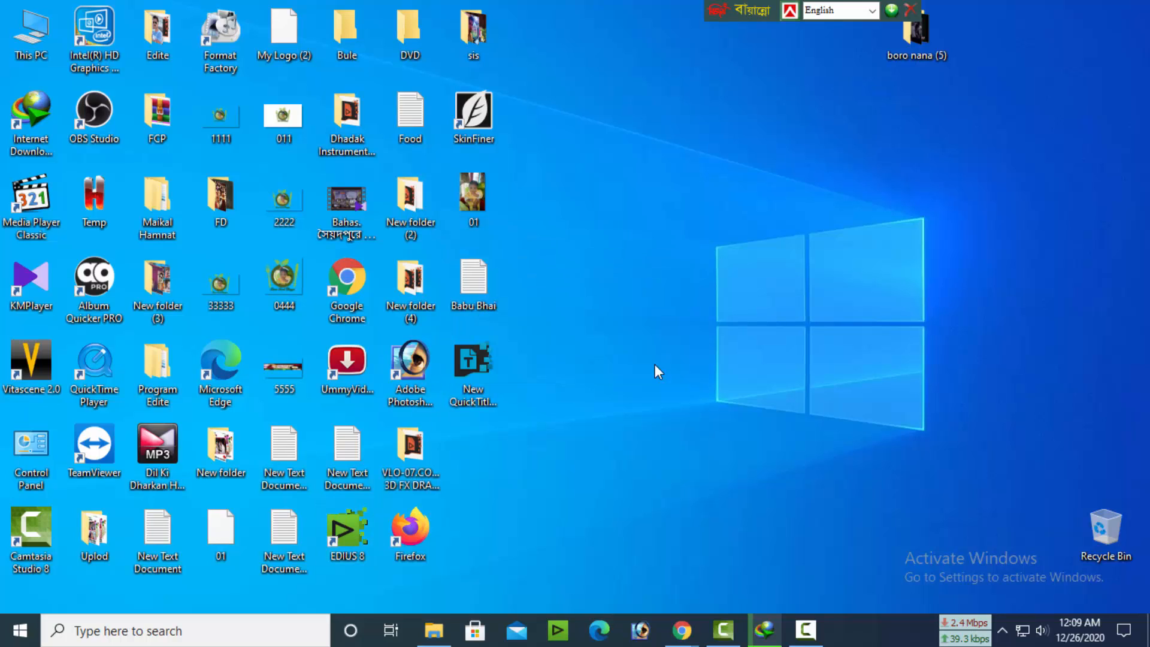
# Open the existing 5 ComboTital Rady Project file from the Desktop folder Uplod, inside Combo and 01
pyautogui.click(387, 291)
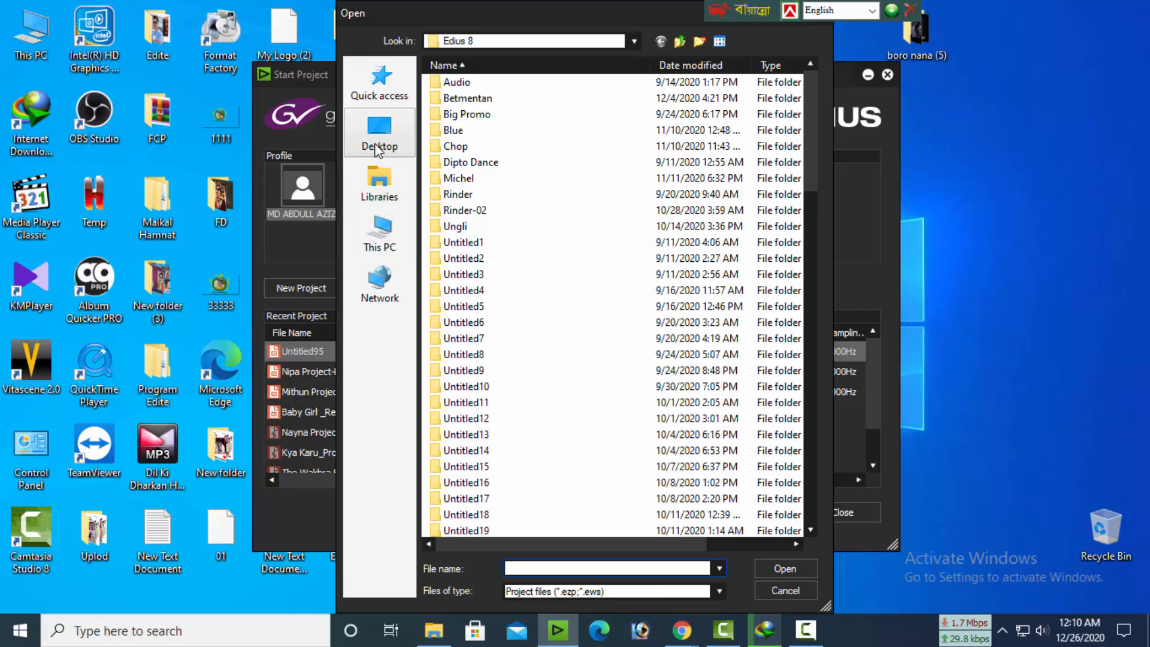
pyautogui.click(377, 149)
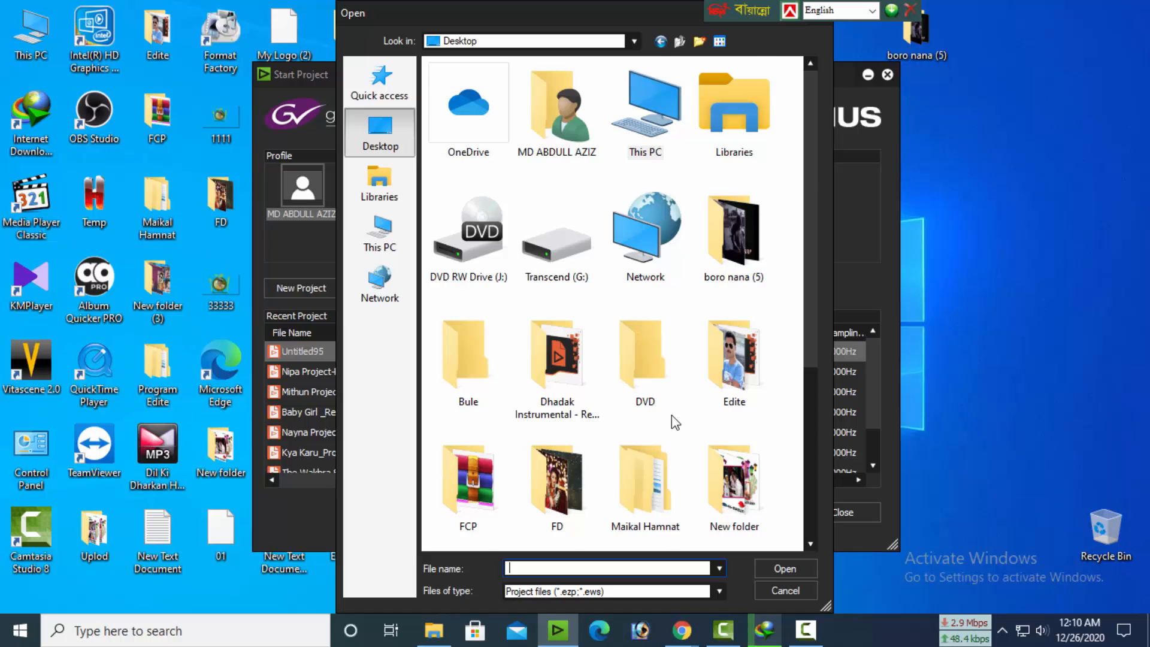
pyautogui.scroll(-4, 671, 415)
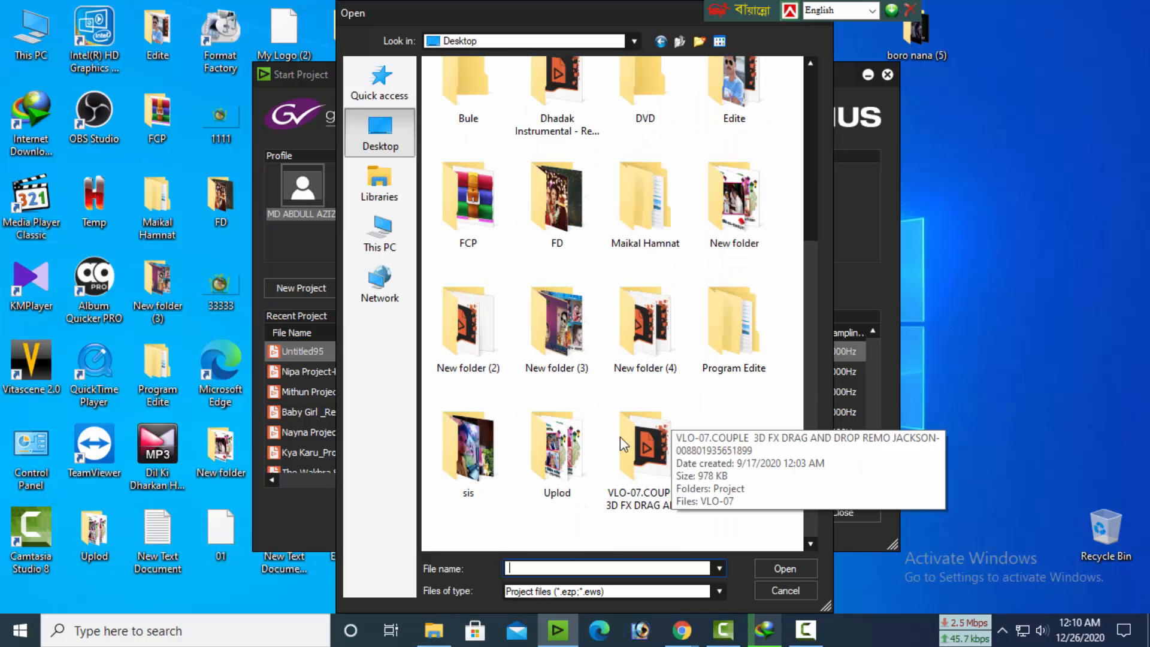
pyautogui.doubleClick(558, 461)
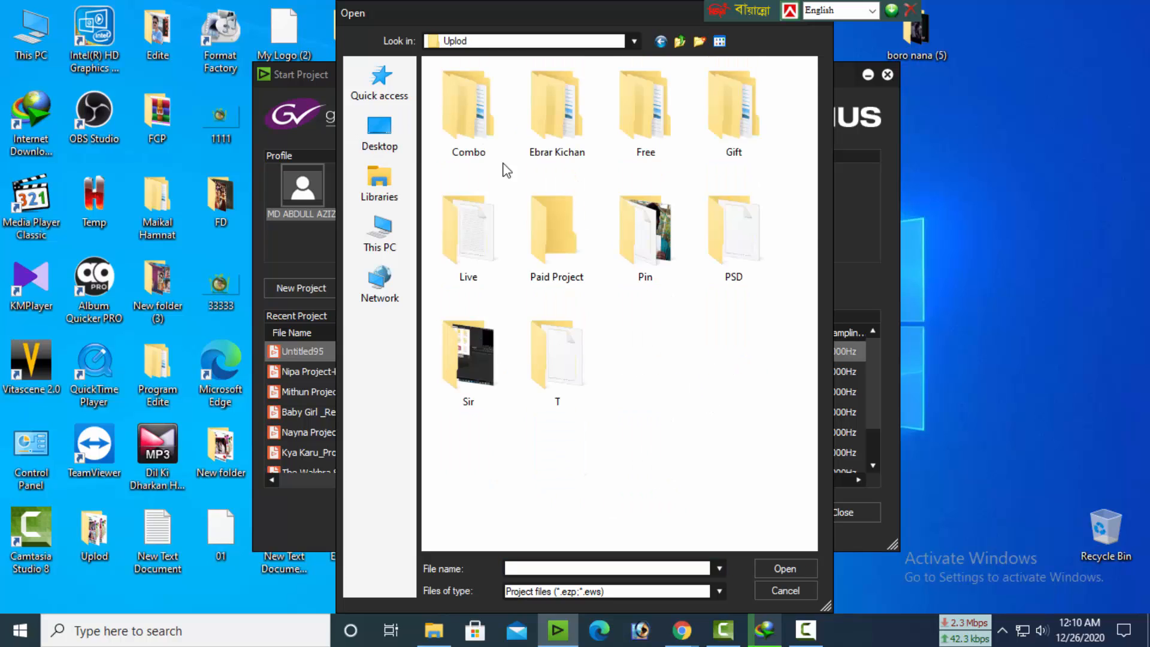
pyautogui.doubleClick(461, 108)
pyautogui.doubleClick(443, 84)
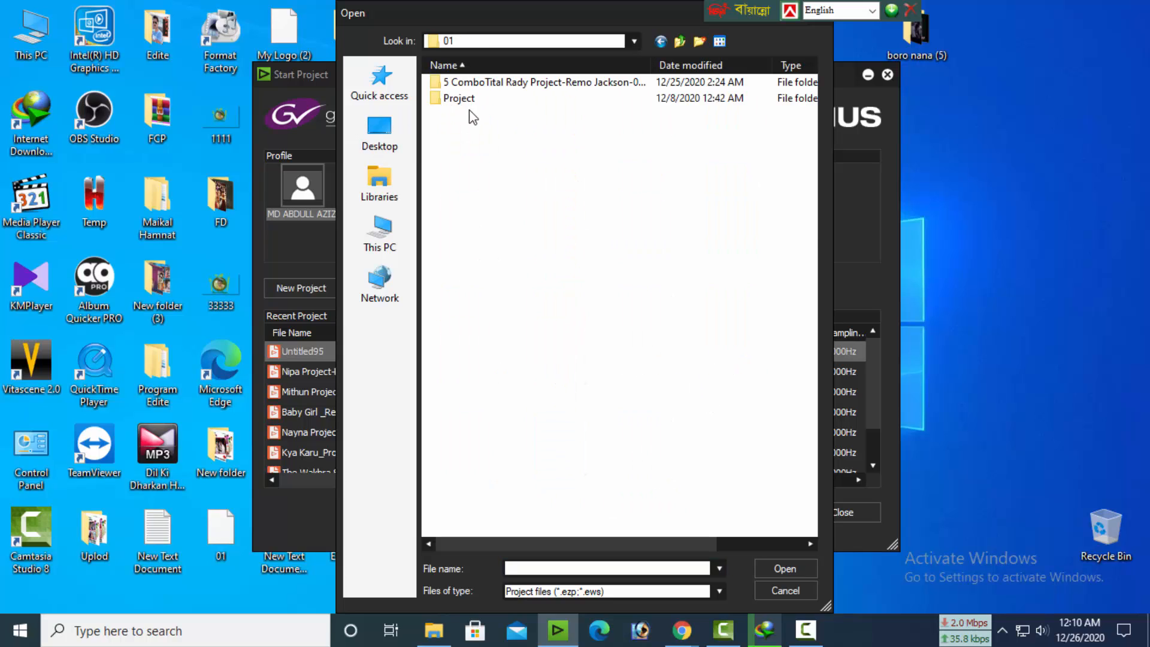
pyautogui.doubleClick(473, 87)
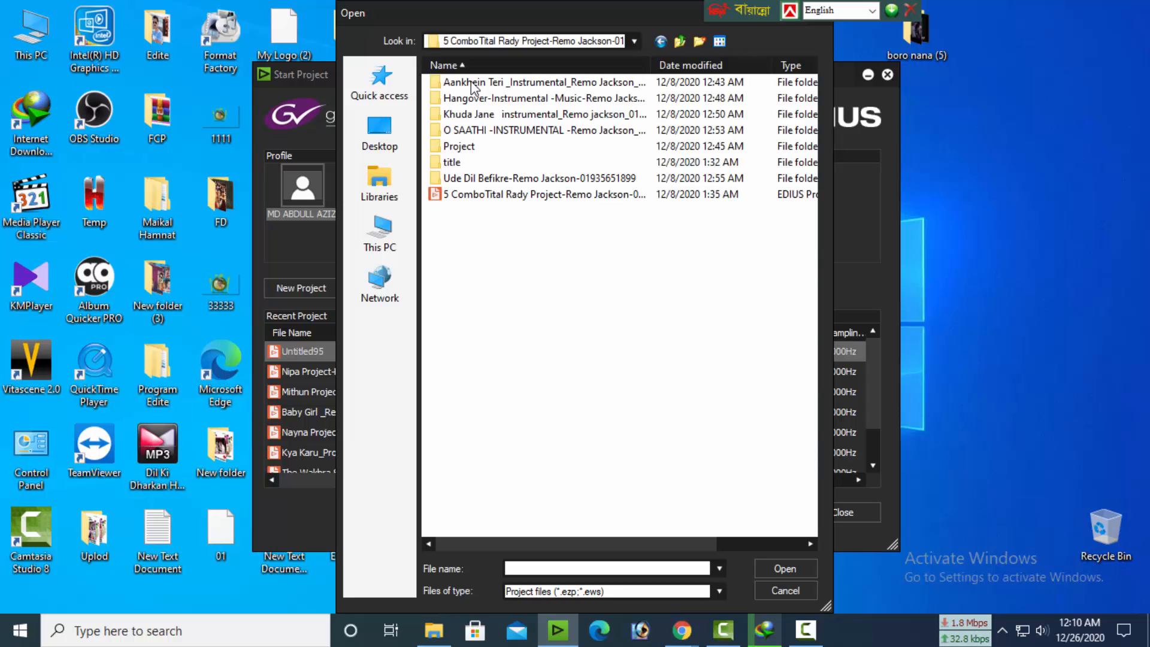
pyautogui.click(504, 193)
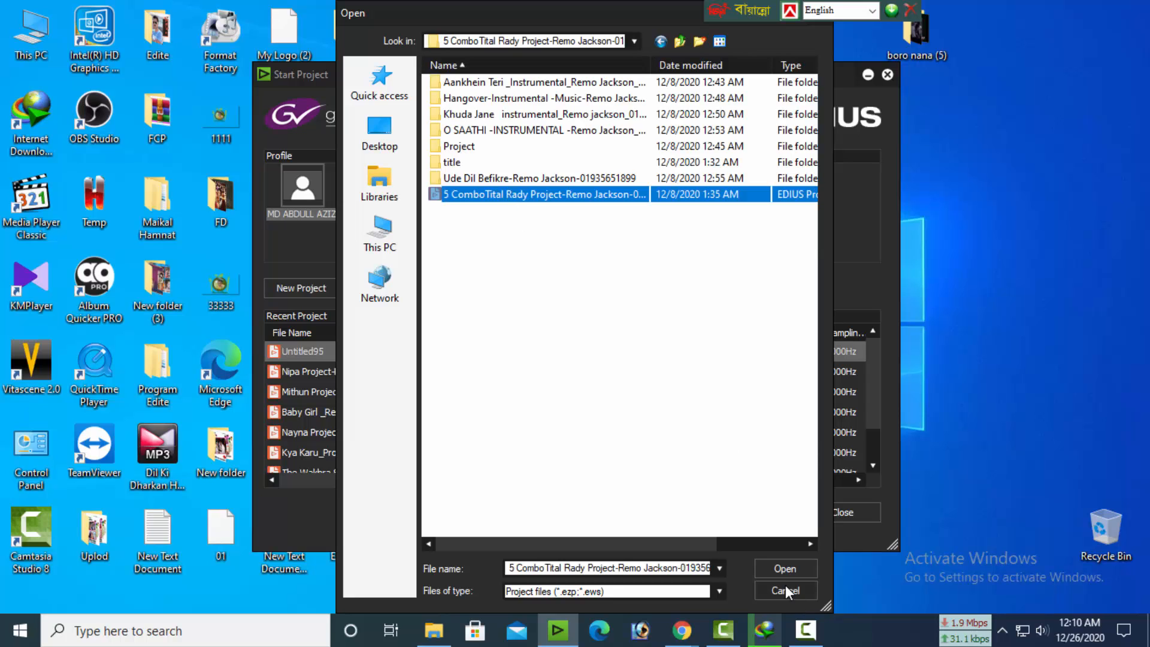
pyautogui.click(778, 568)
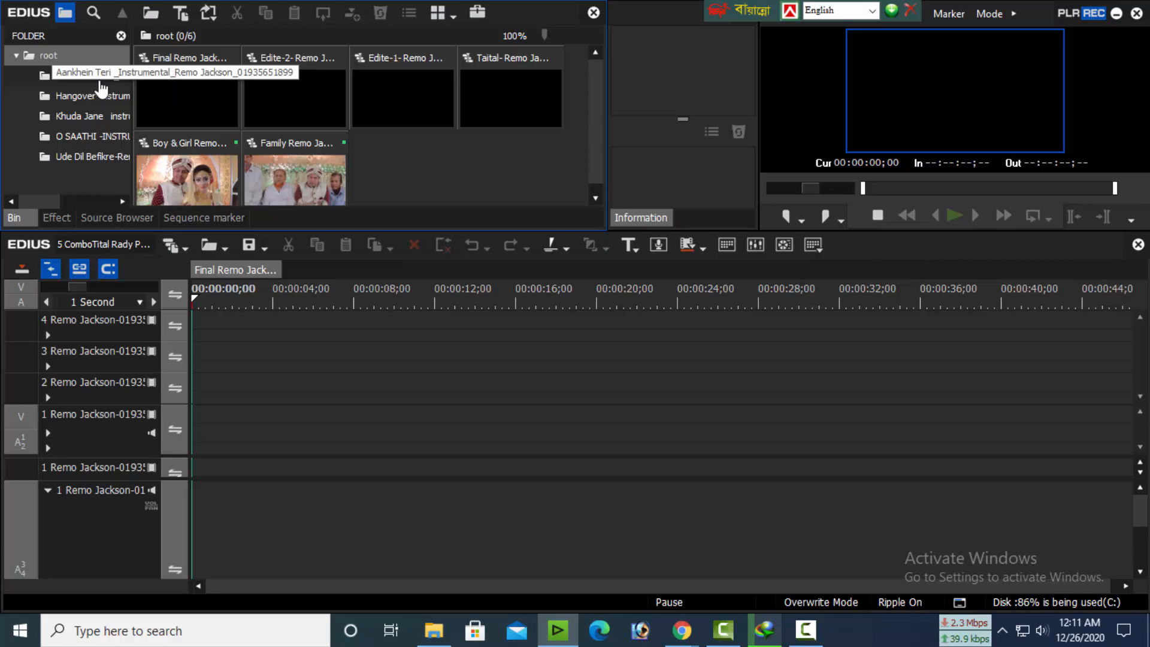
# Open the Edite-1 sequence from the Aankhein Teri bin folder and preview its title scenes up to about 00:01:05
pyautogui.click(101, 80)
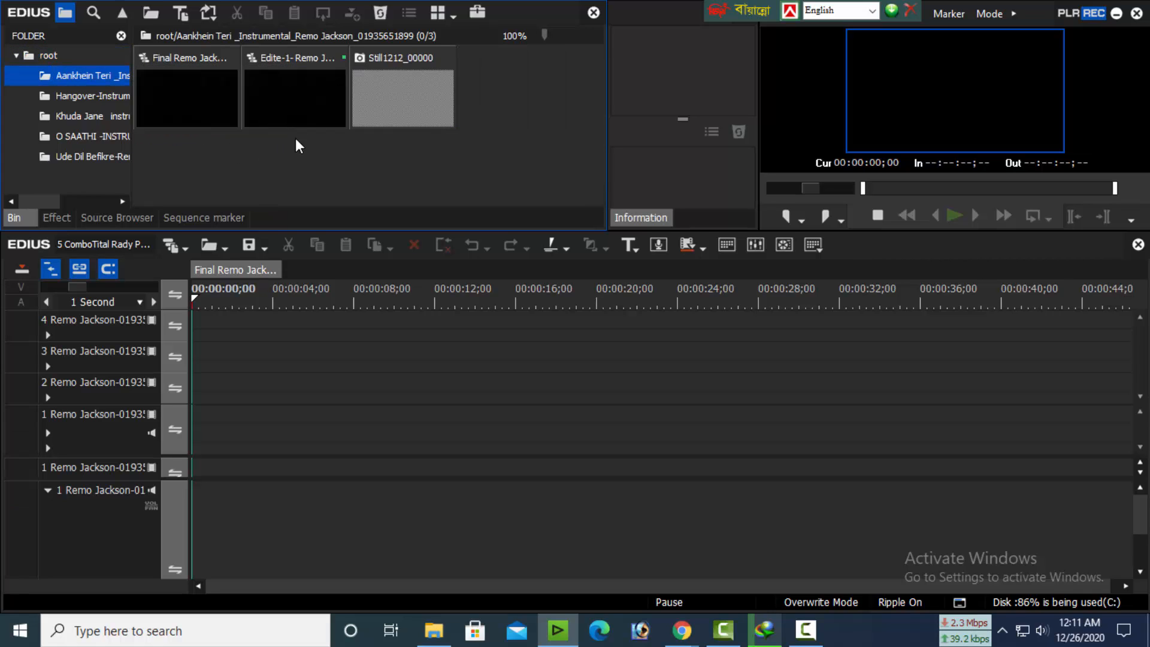
pyautogui.doubleClick(290, 90)
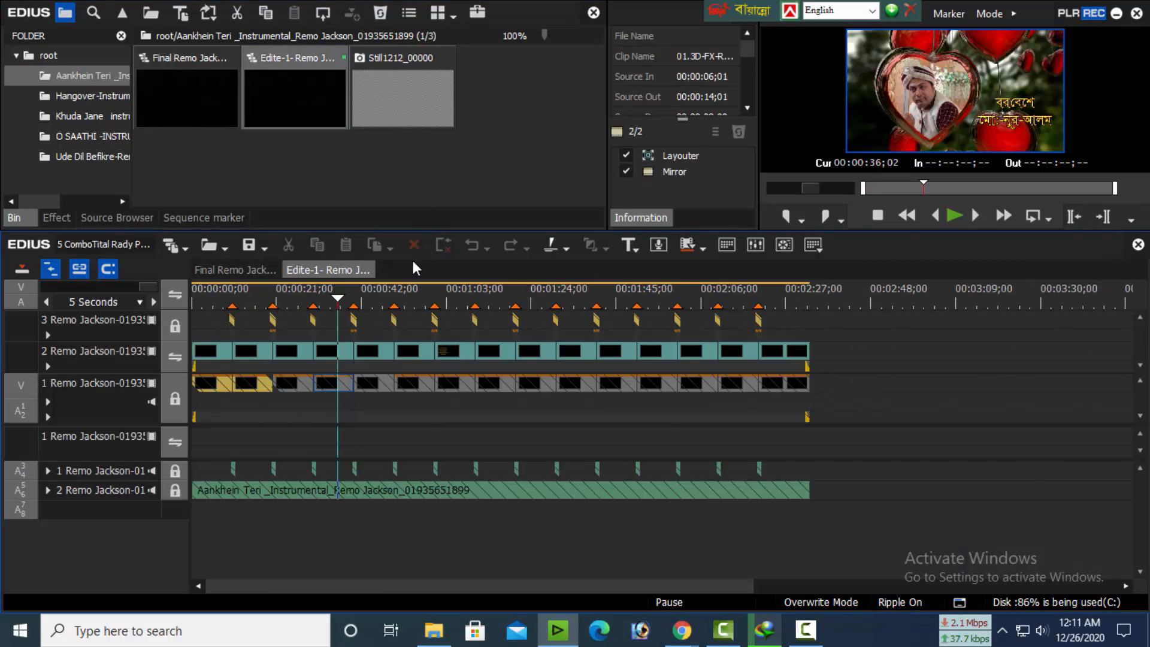
pyautogui.click(375, 299)
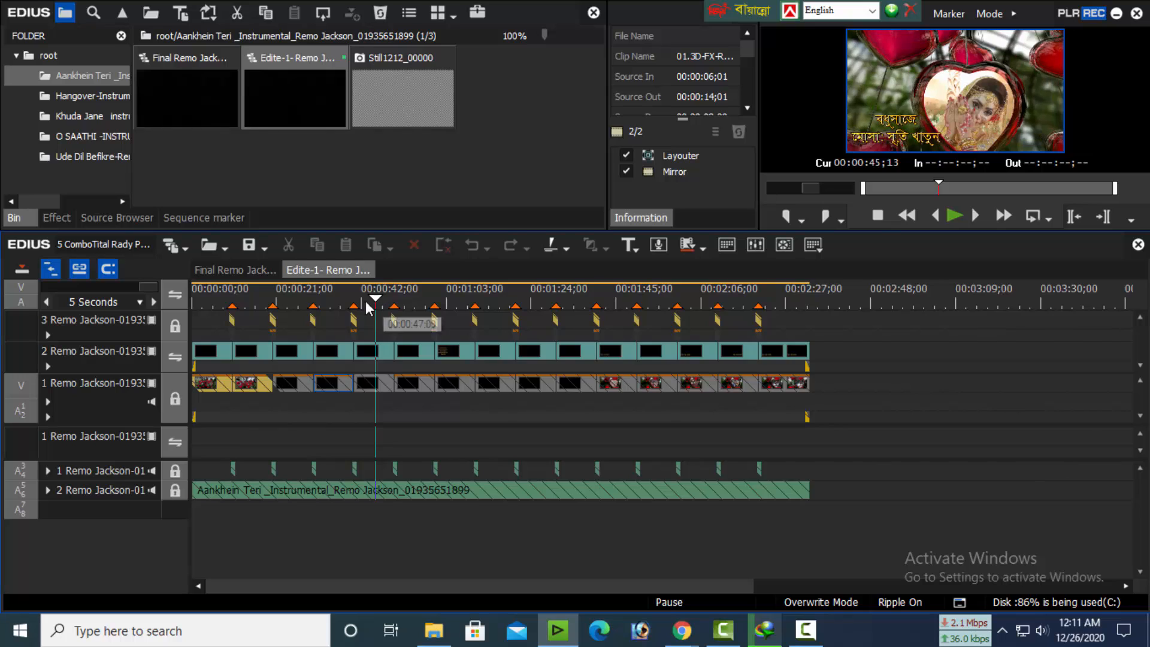
pyautogui.moveTo(228, 299); pyautogui.dragTo(206, 299)
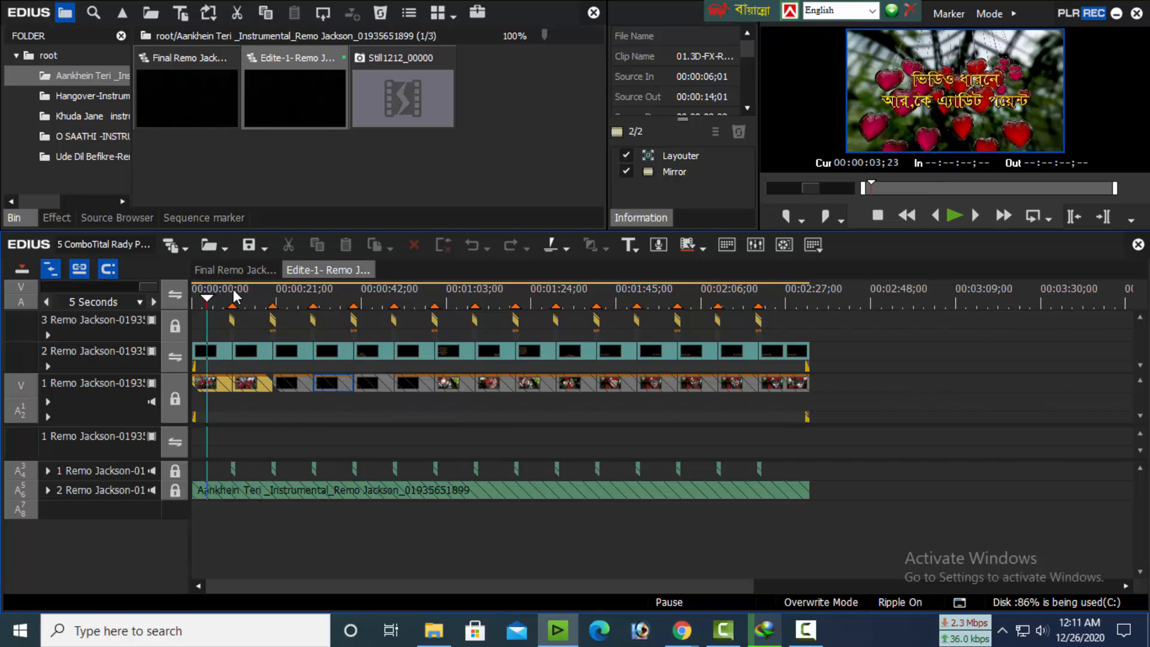
pyautogui.click(234, 295)
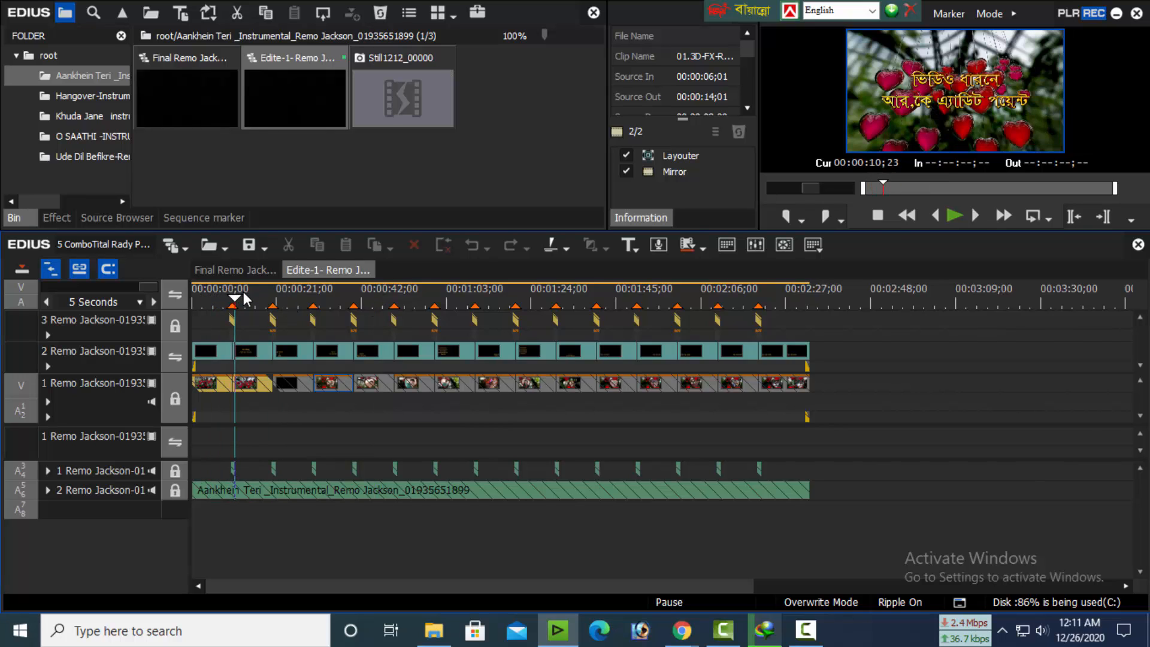
pyautogui.click(297, 296)
pyautogui.click(331, 299)
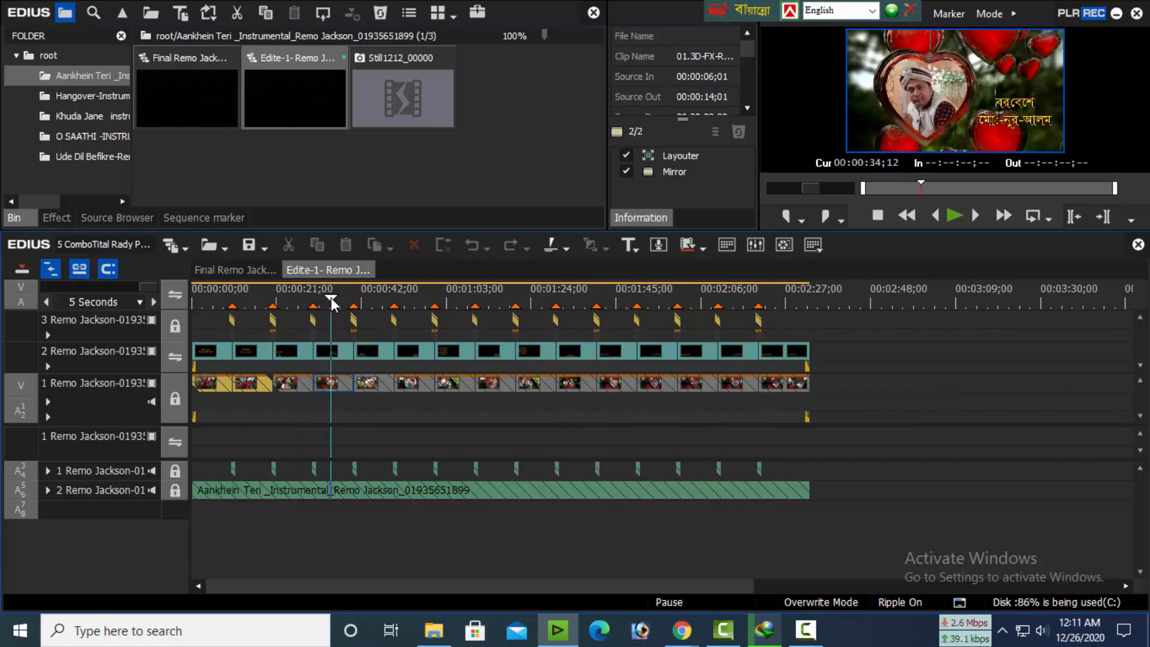
pyautogui.click(368, 300)
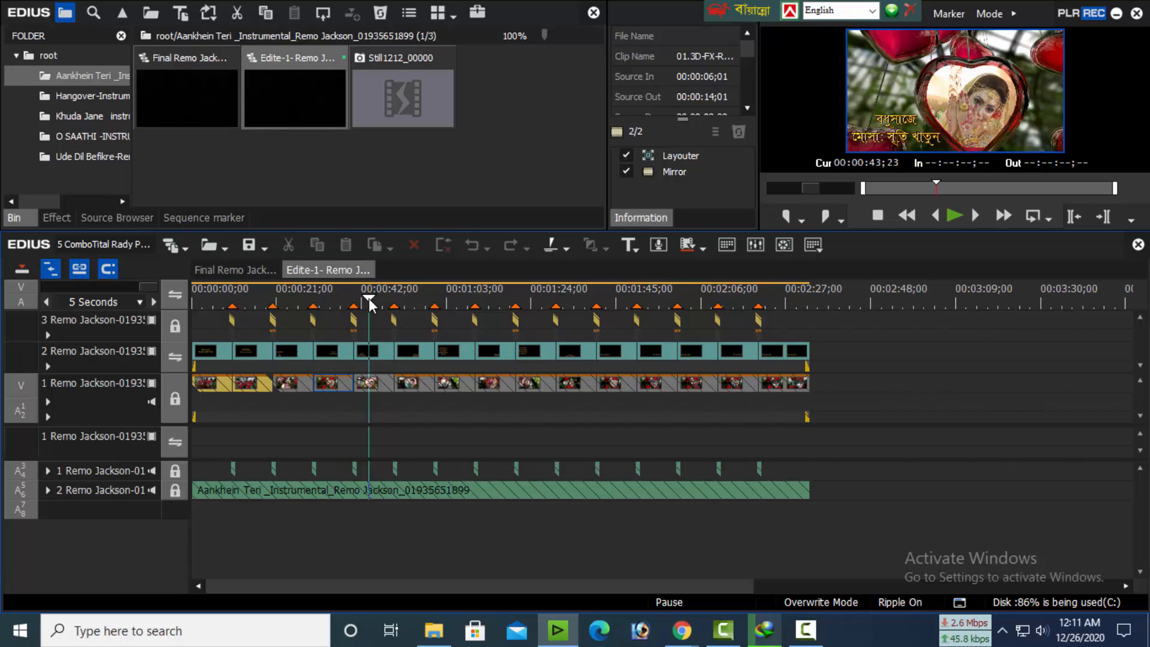
pyautogui.moveTo(406, 305); pyautogui.dragTo(412, 298)
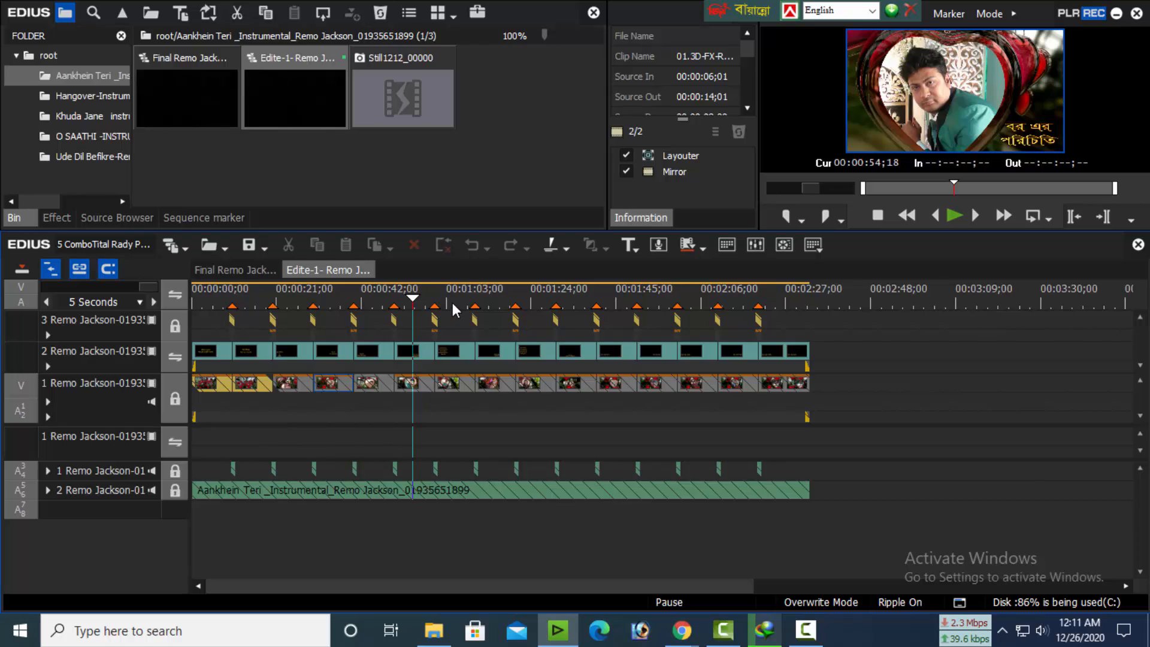
pyautogui.click(458, 303)
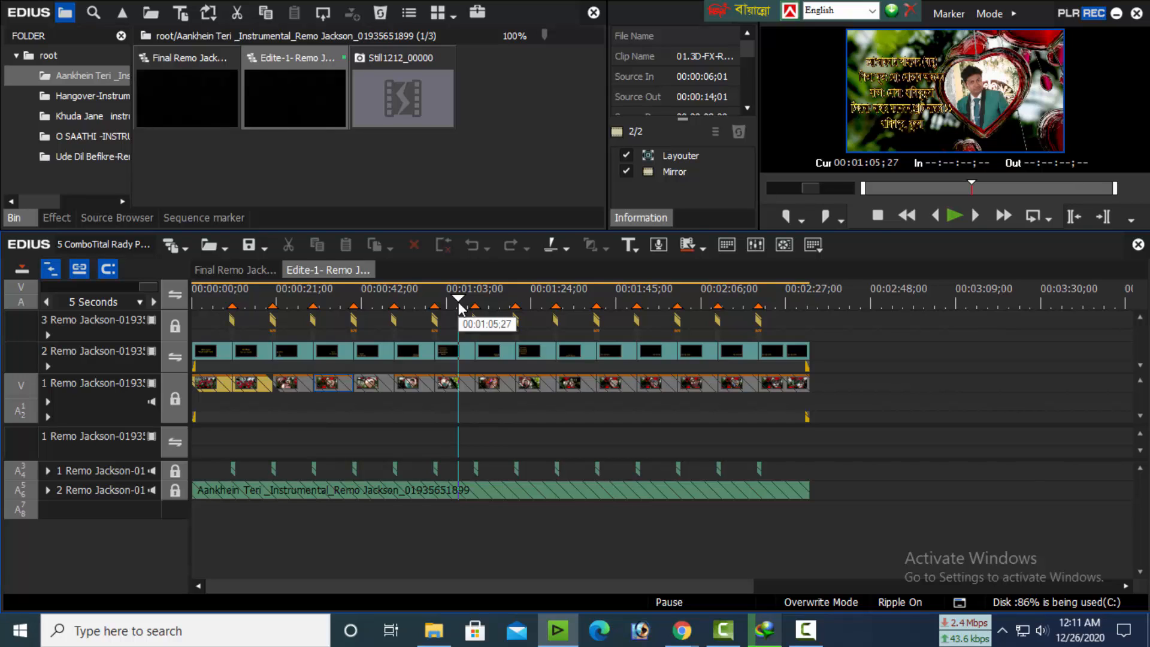
# Delete the Still1212_00000 clip from the Aankhein Teri bin folder
pyautogui.rightClick(390, 71)
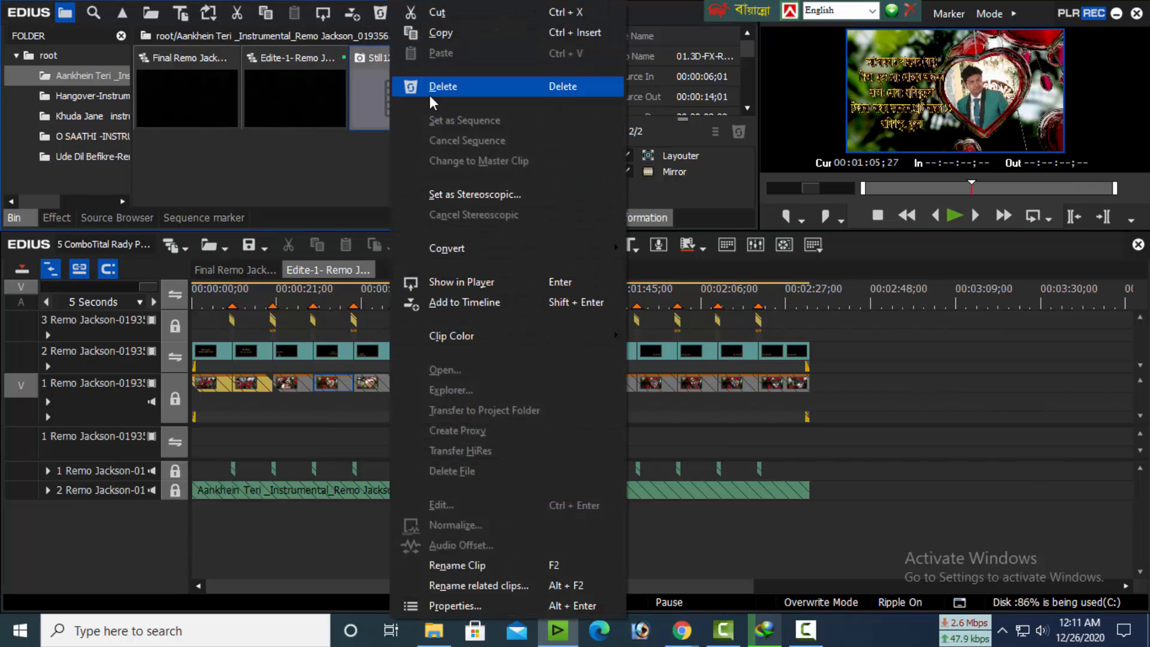
pyautogui.click(437, 90)
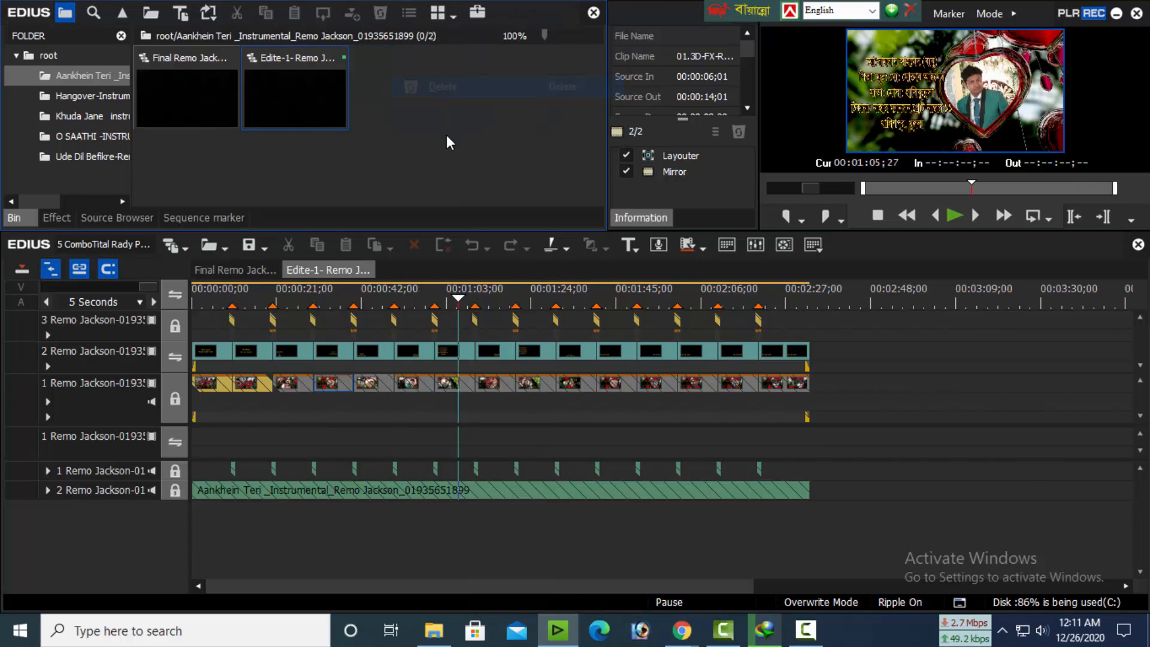
# Preview the remaining title scenes of the Edite-1 sequence, from about 00:01:15 to 00:02:26
pyautogui.click(498, 301)
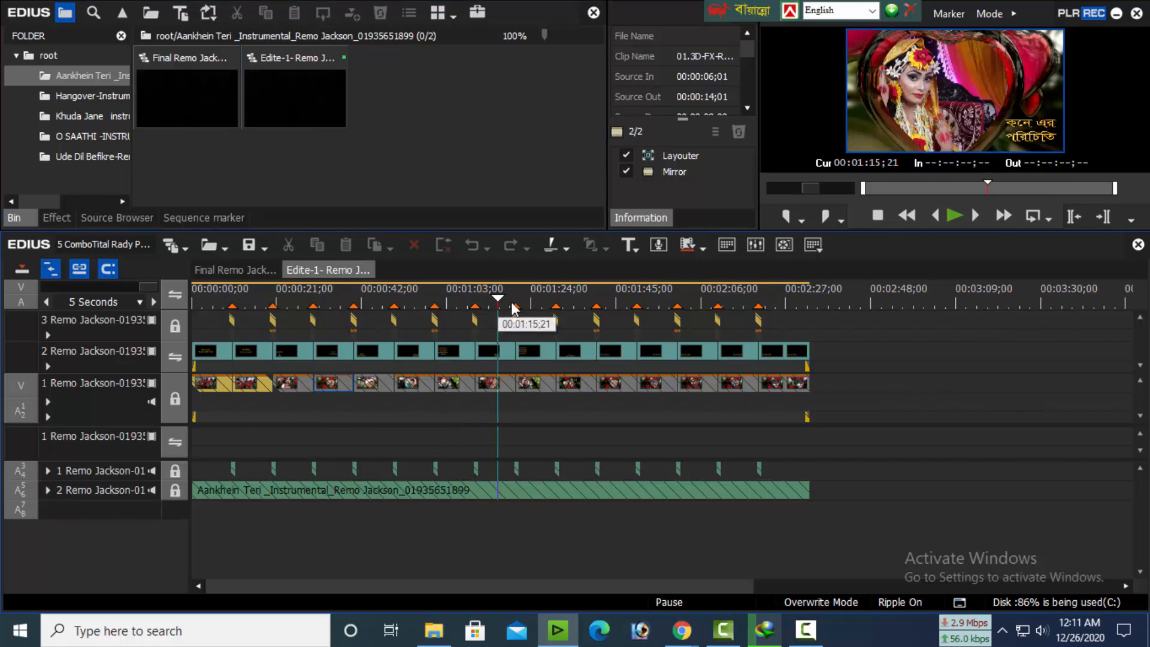
pyautogui.click(552, 302)
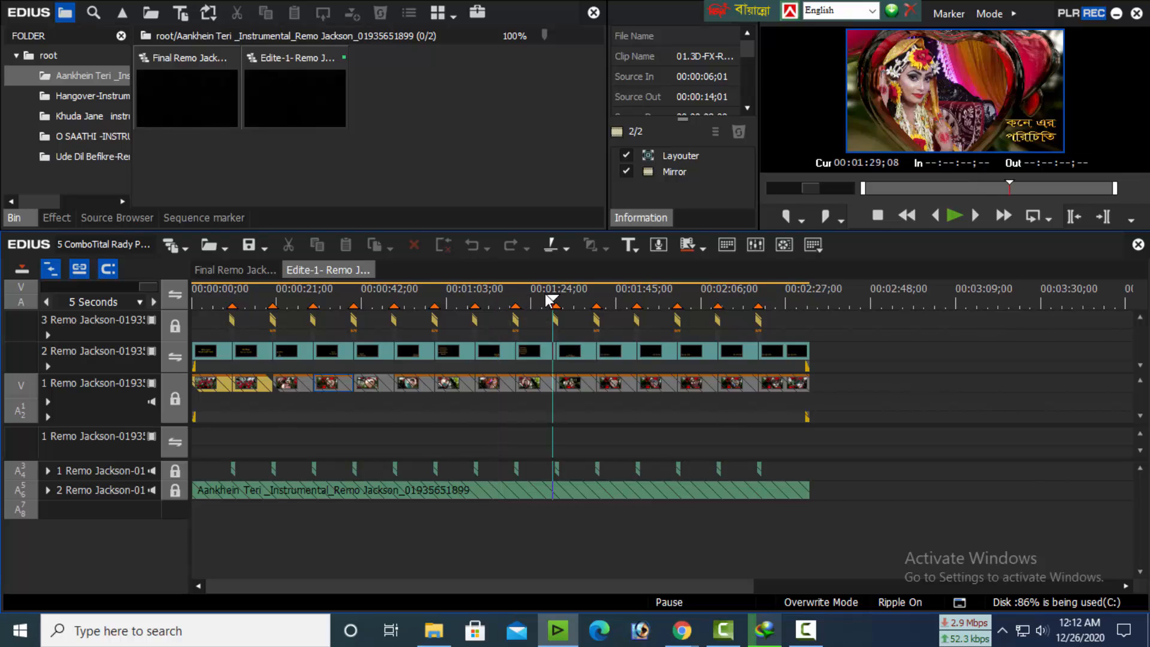
pyautogui.click(579, 302)
pyautogui.click(609, 302)
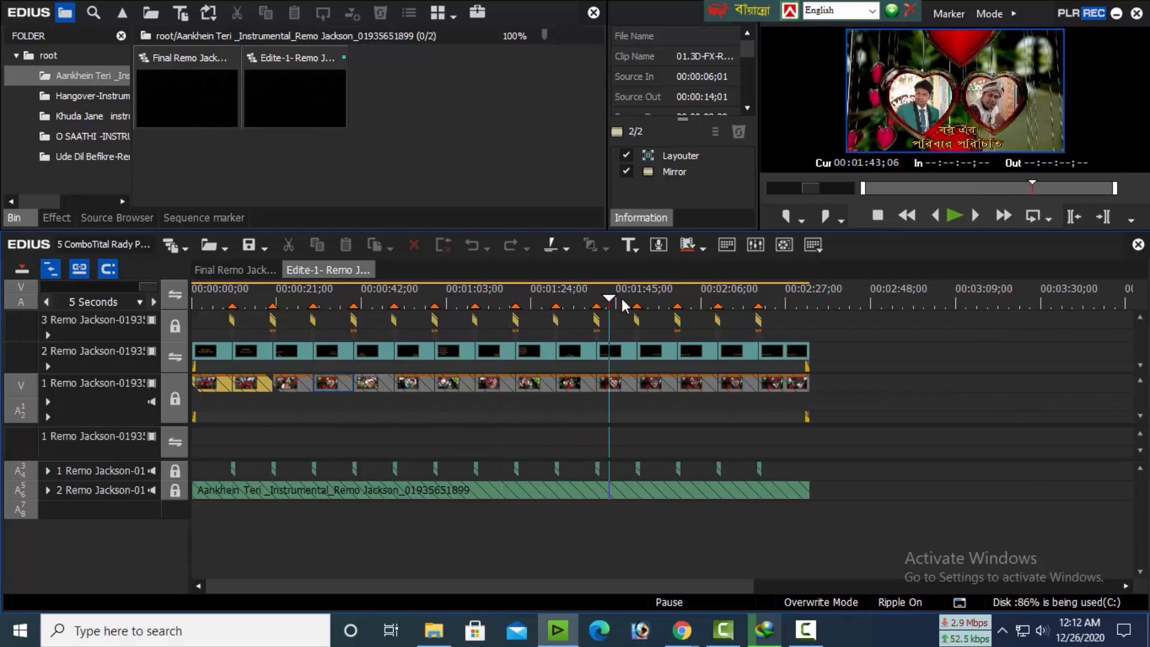
pyautogui.click(665, 303)
pyautogui.click(698, 296)
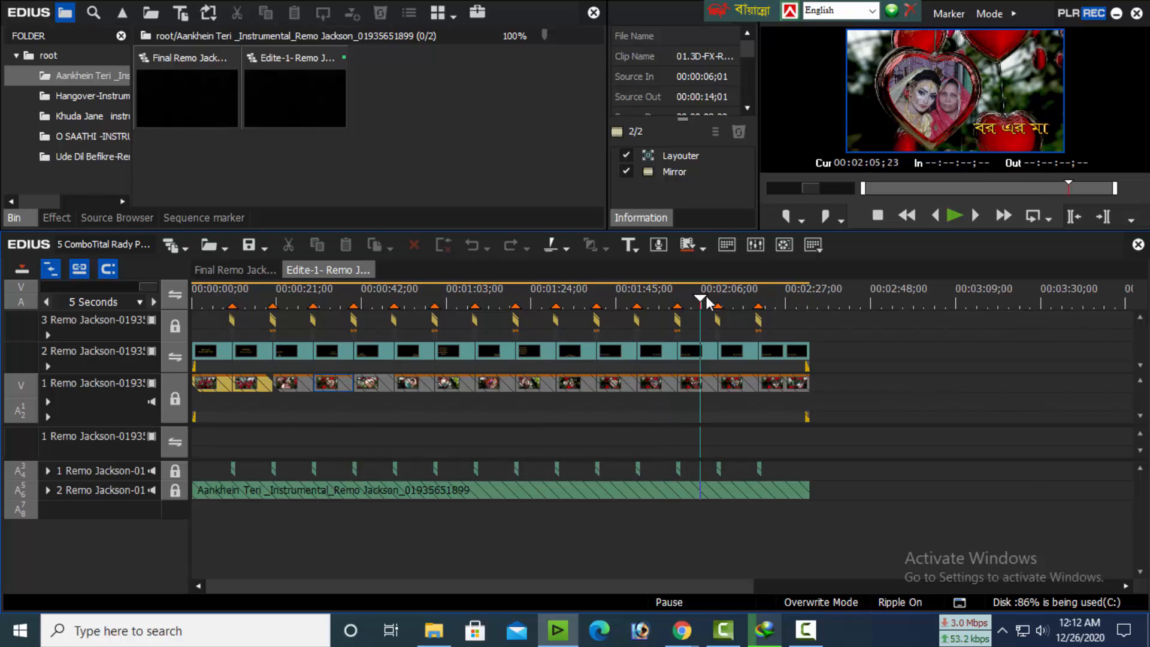
pyautogui.click(731, 296)
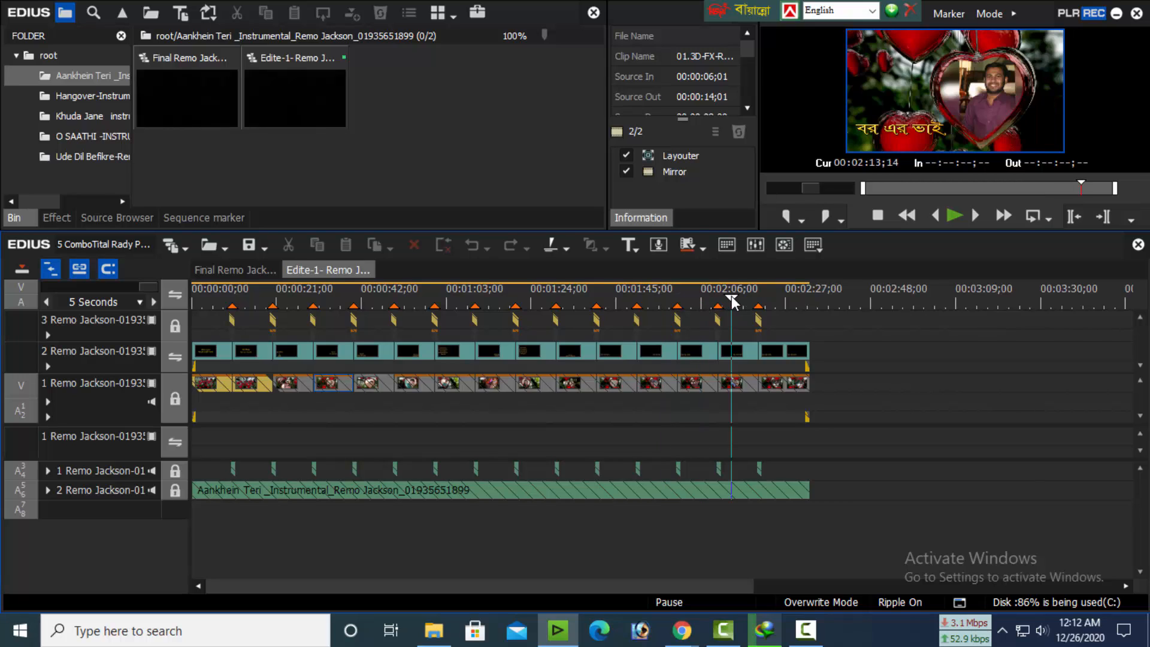
pyautogui.click(785, 301)
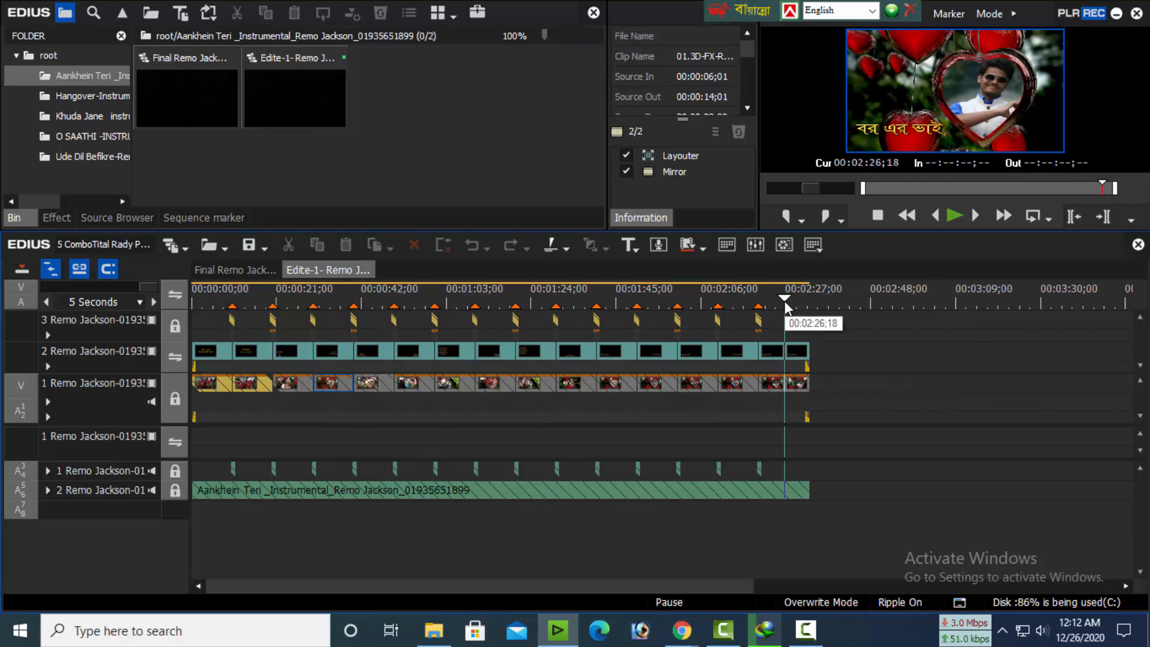
# Open the Edite sequence from the Hangover-Instrumental bin folder in the timeline
pyautogui.click(102, 99)
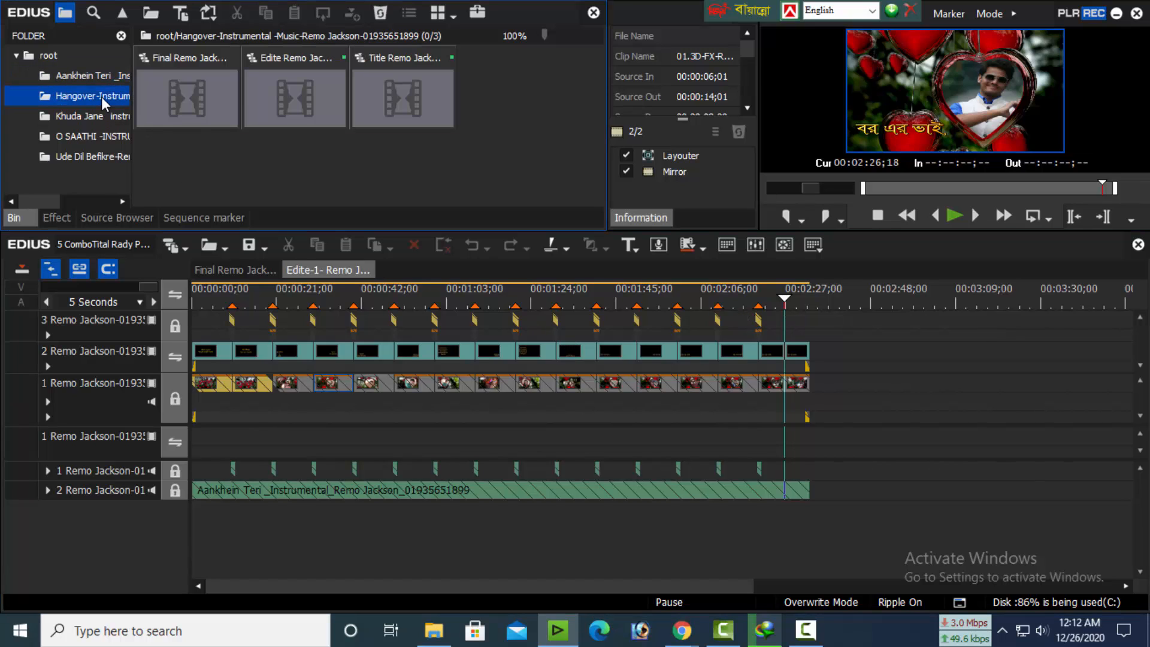
pyautogui.doubleClick(305, 103)
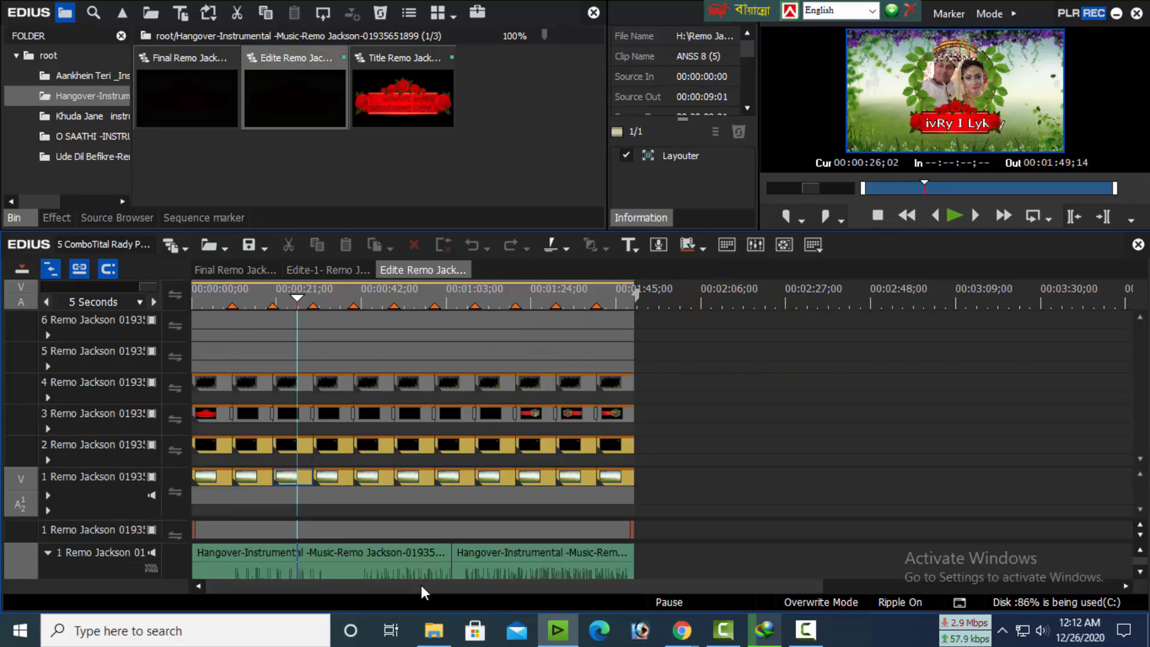
# Preview the title scenes of the Hangover-Instrumental Edite sequence from about 00:00:04 to 00:01:46
pyautogui.click(206, 298)
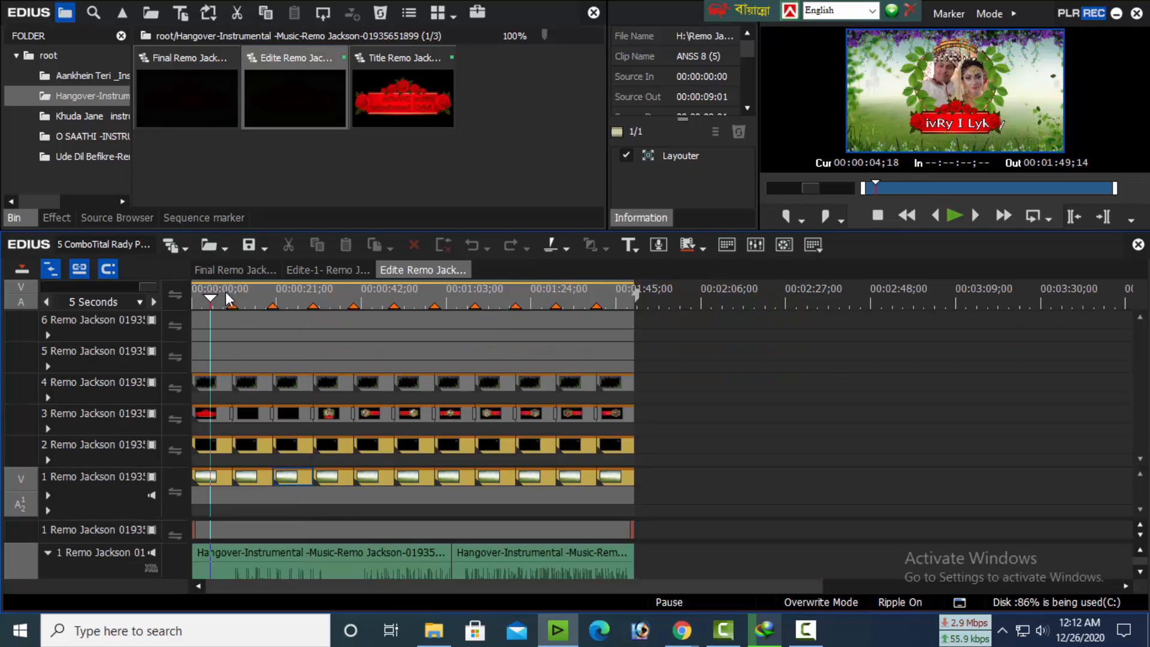
pyautogui.click(258, 302)
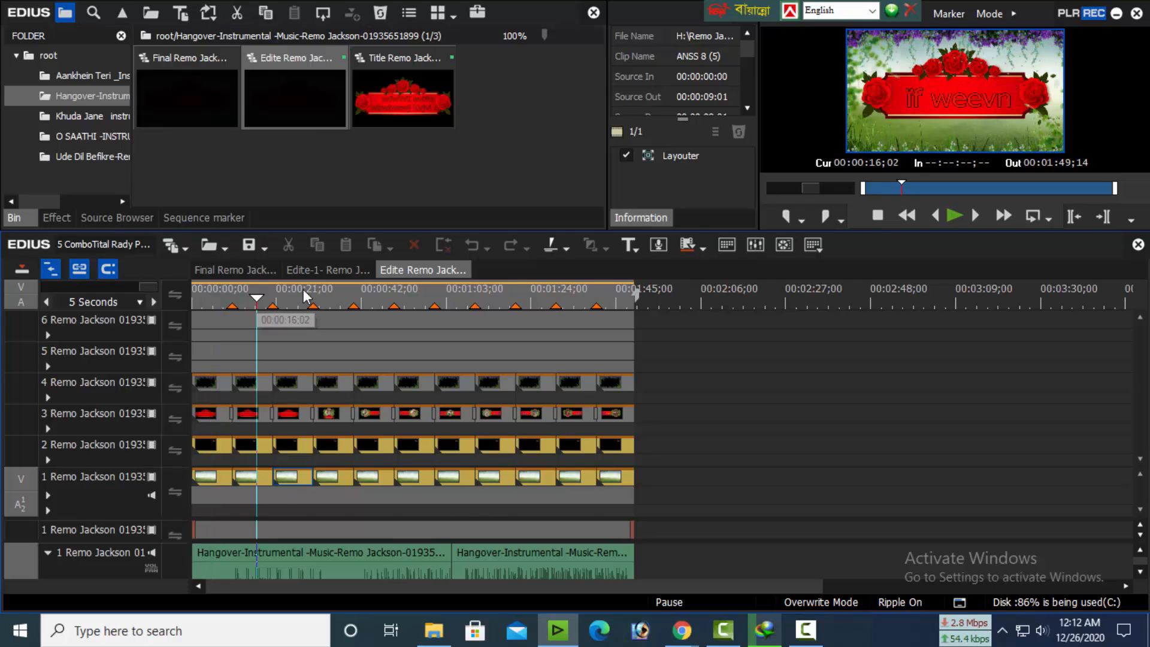
pyautogui.click(285, 299)
pyautogui.click(325, 300)
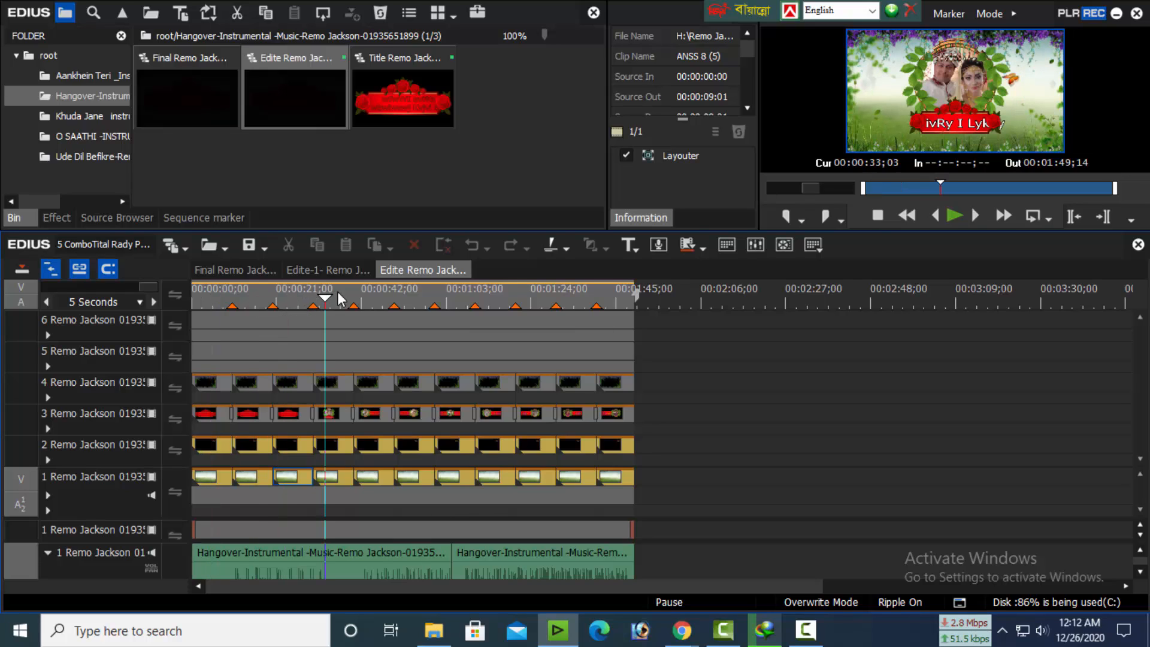
pyautogui.click(377, 299)
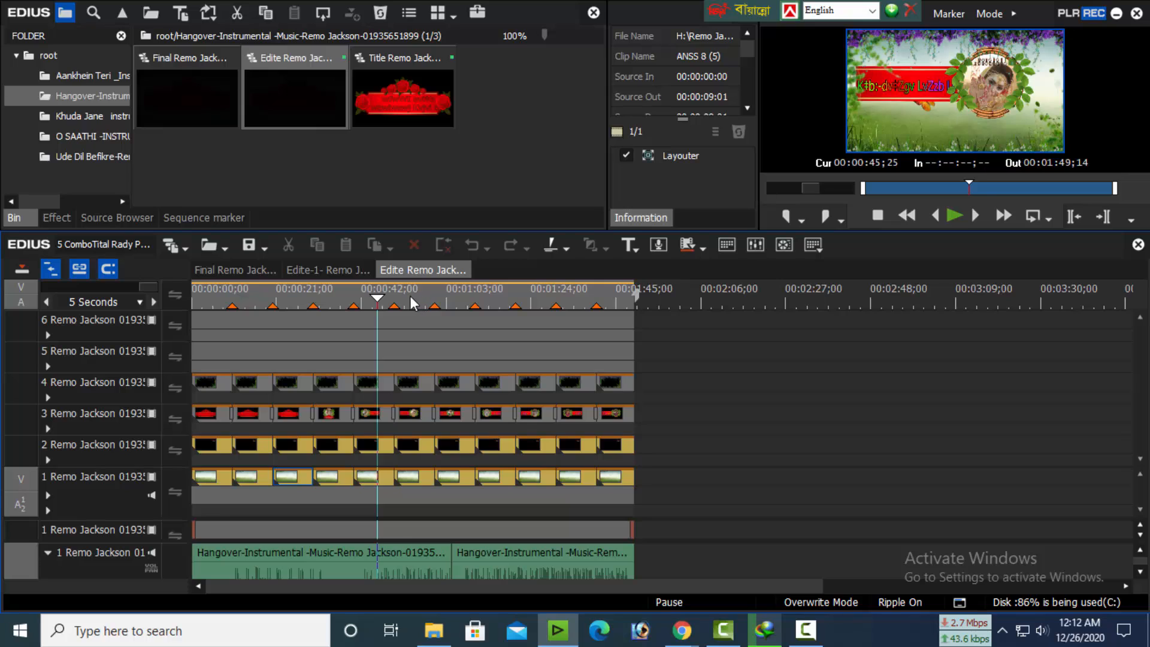
pyautogui.click(406, 300)
pyautogui.click(453, 299)
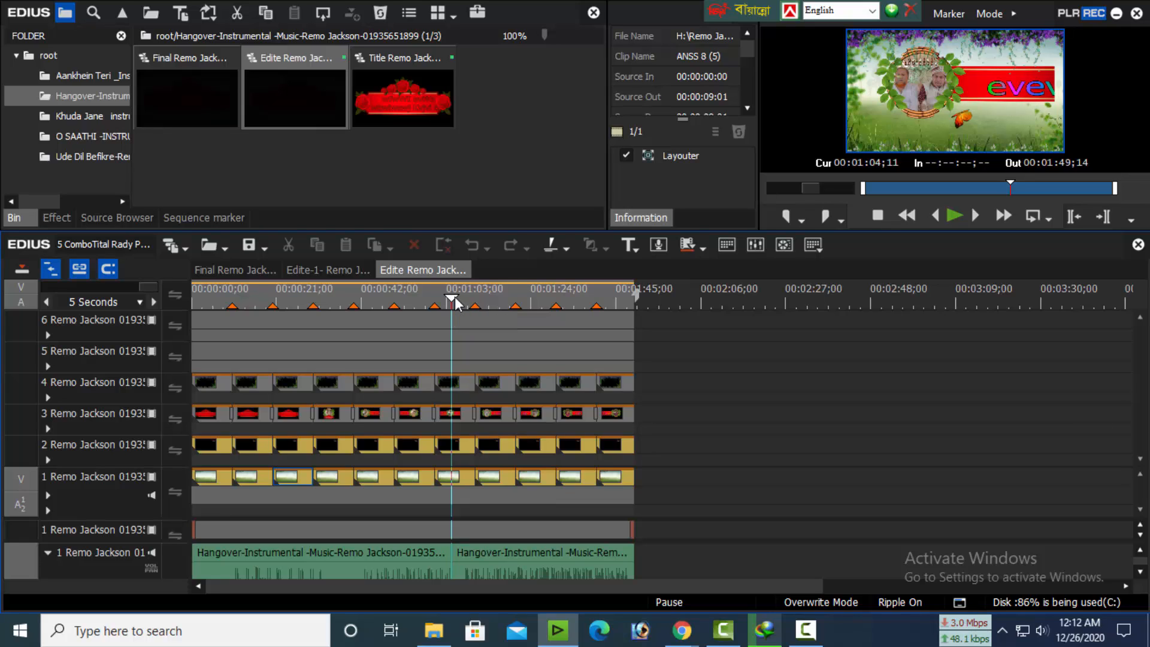
pyautogui.click(496, 299)
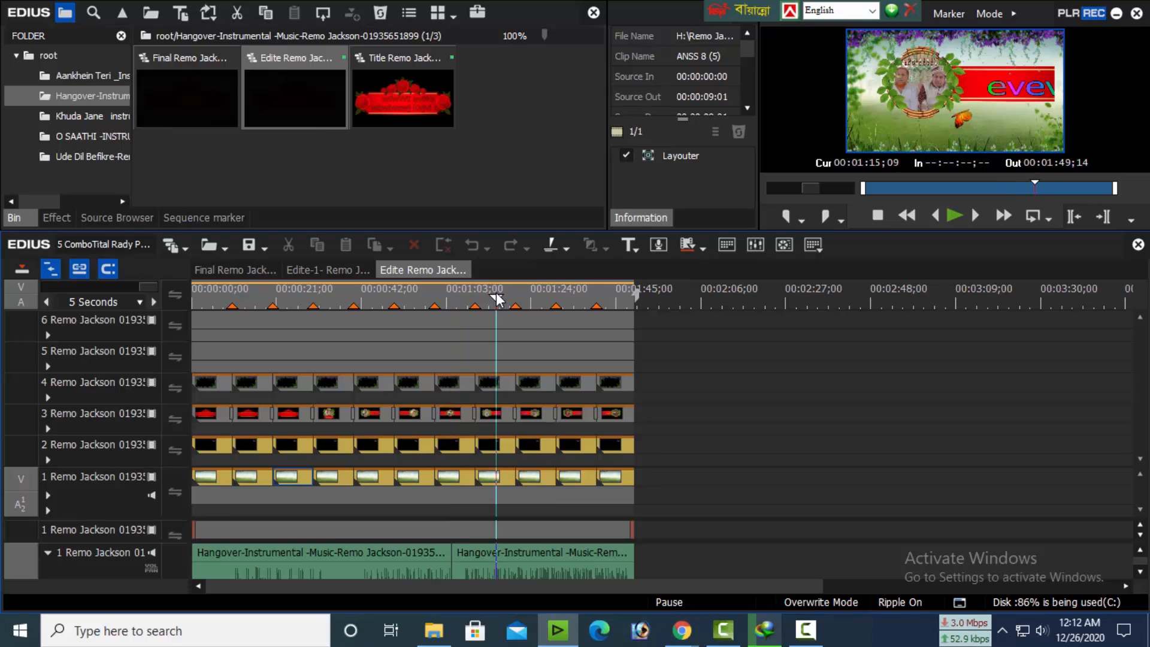
pyautogui.click(531, 300)
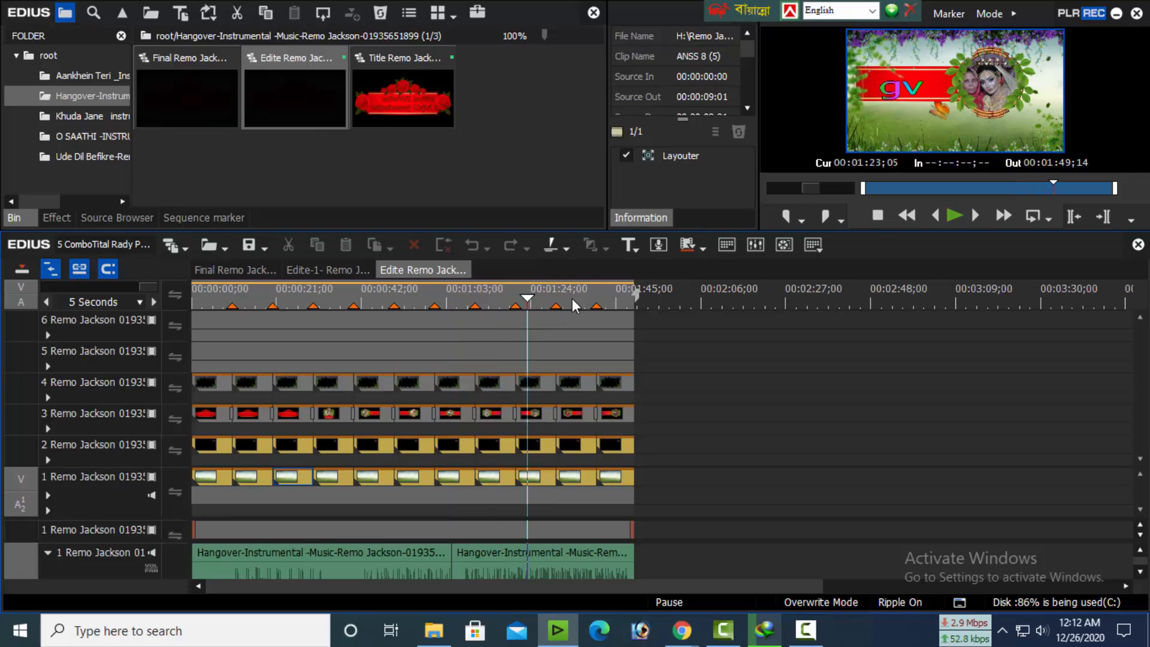
pyautogui.click(567, 301)
pyautogui.click(623, 301)
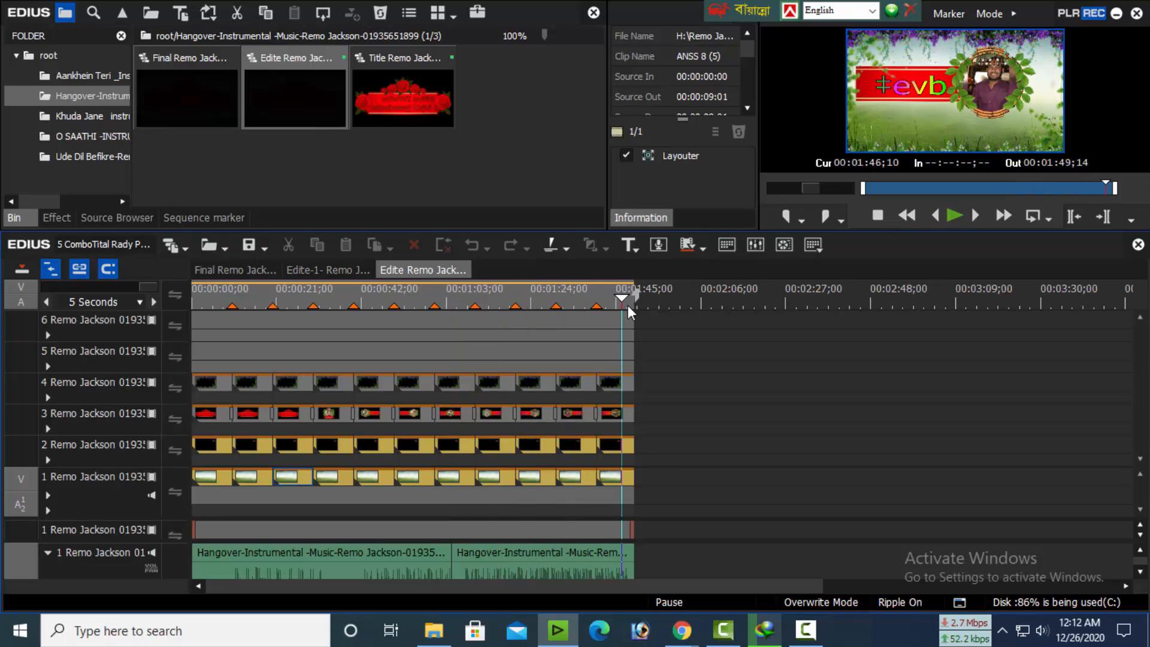
# Check the Edite-2 sequence from the Khuda Jane bin folder in the timeline and close it again
pyautogui.click(77, 115)
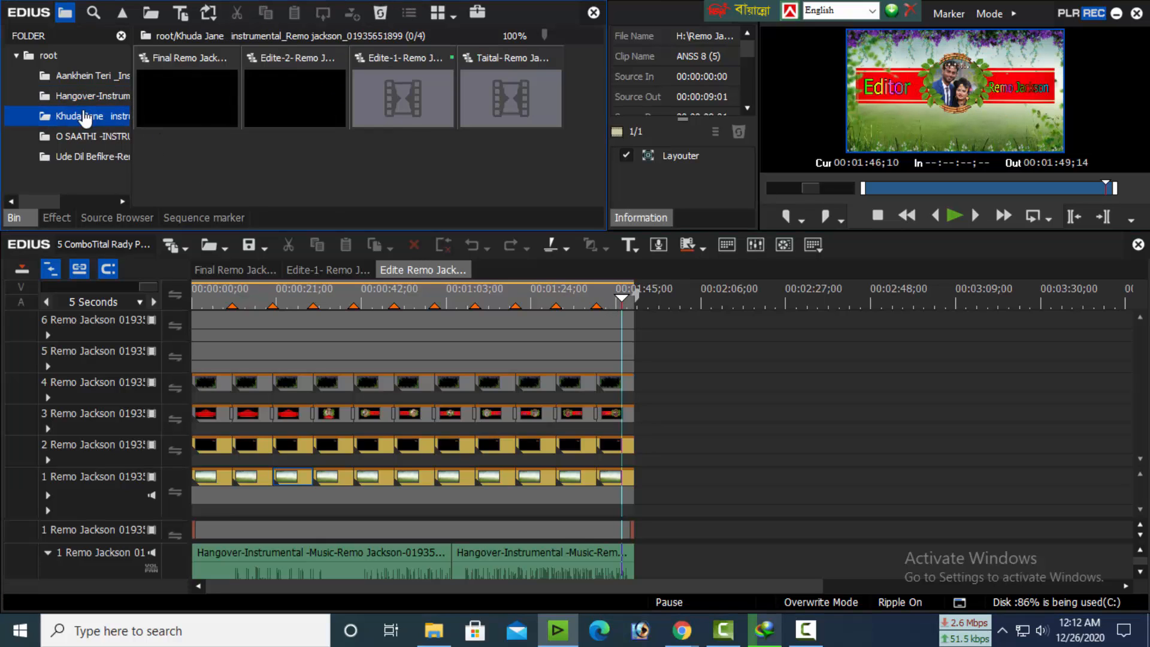
pyautogui.doubleClick(322, 84)
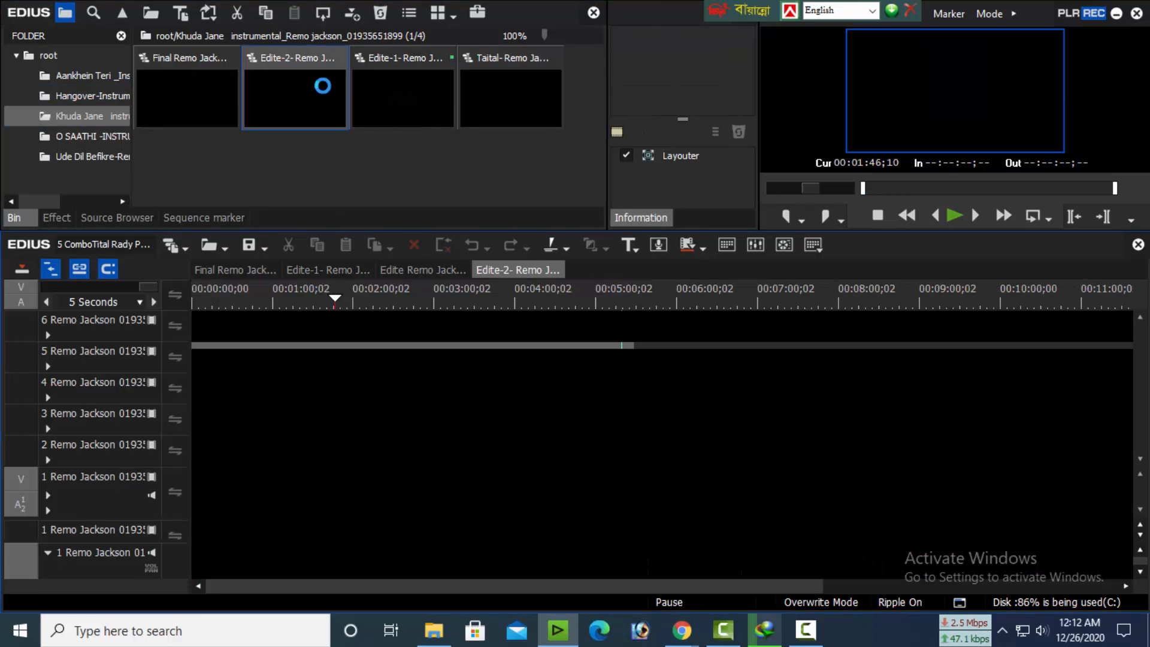
pyautogui.rightClick(509, 271)
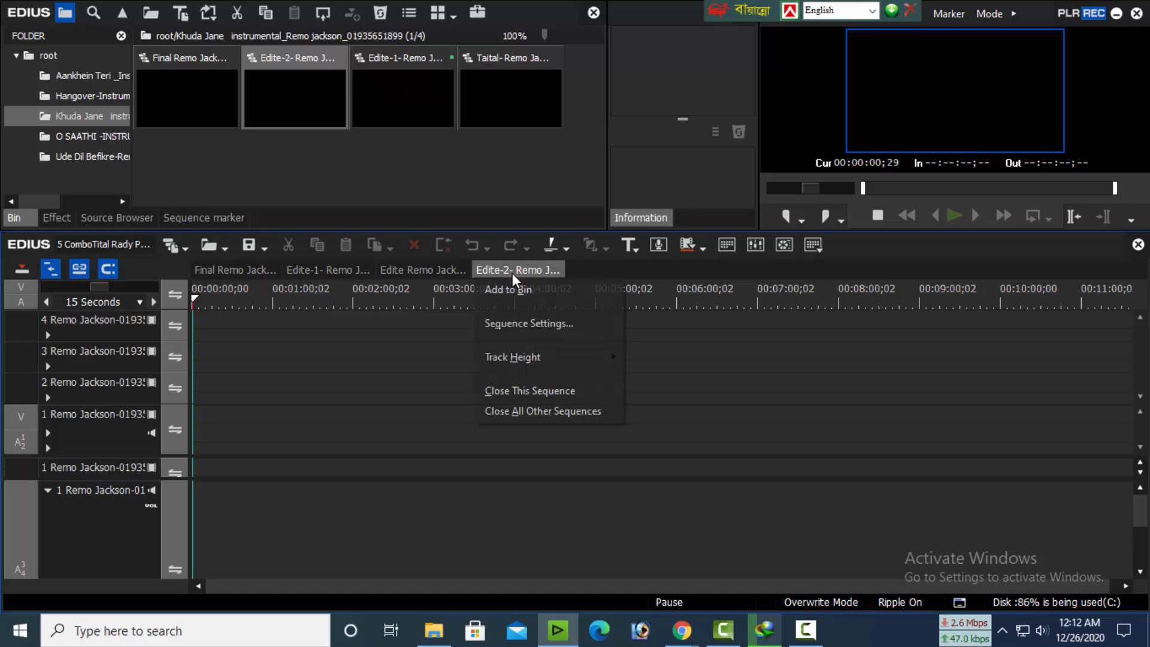
pyautogui.click(527, 389)
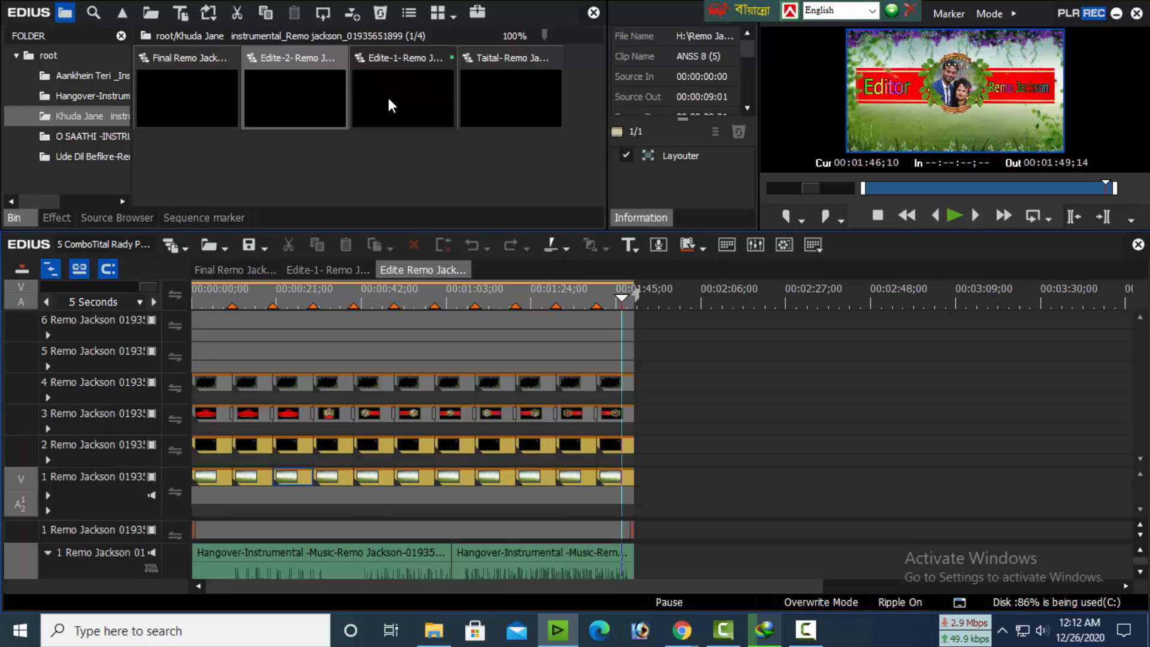
# Open the Edite-1 sequence from the Khuda Jane bin folder and preview its title scenes up to about 00:01:23
pyautogui.doubleClick(388, 99)
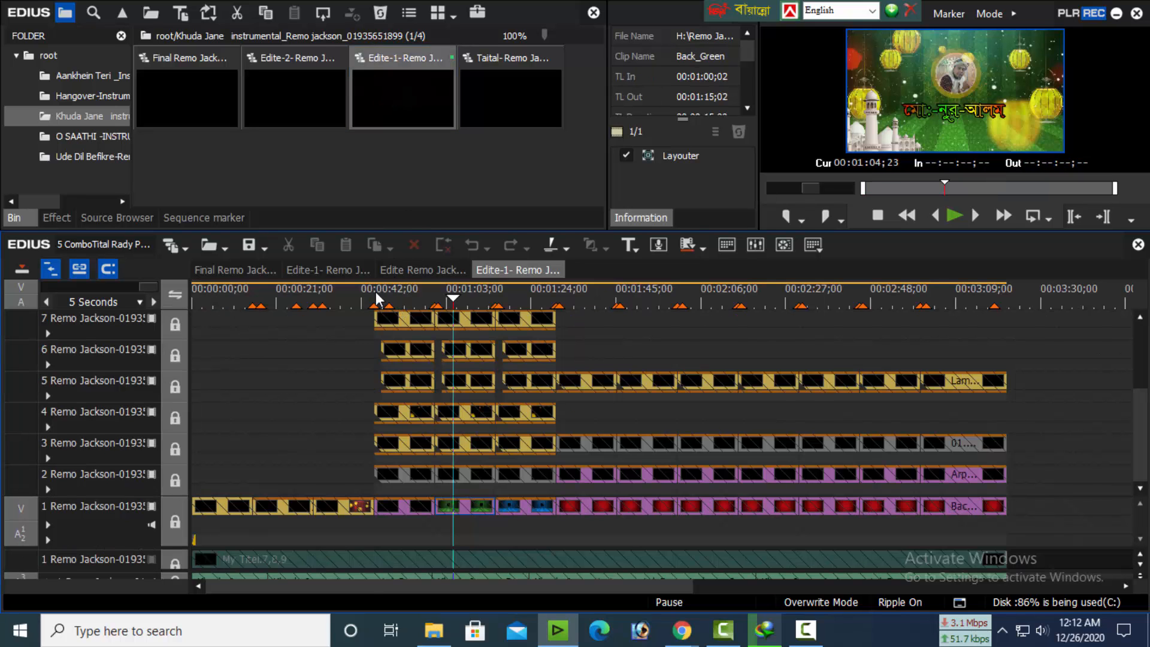
pyautogui.moveTo(377, 298); pyautogui.dragTo(296, 302)
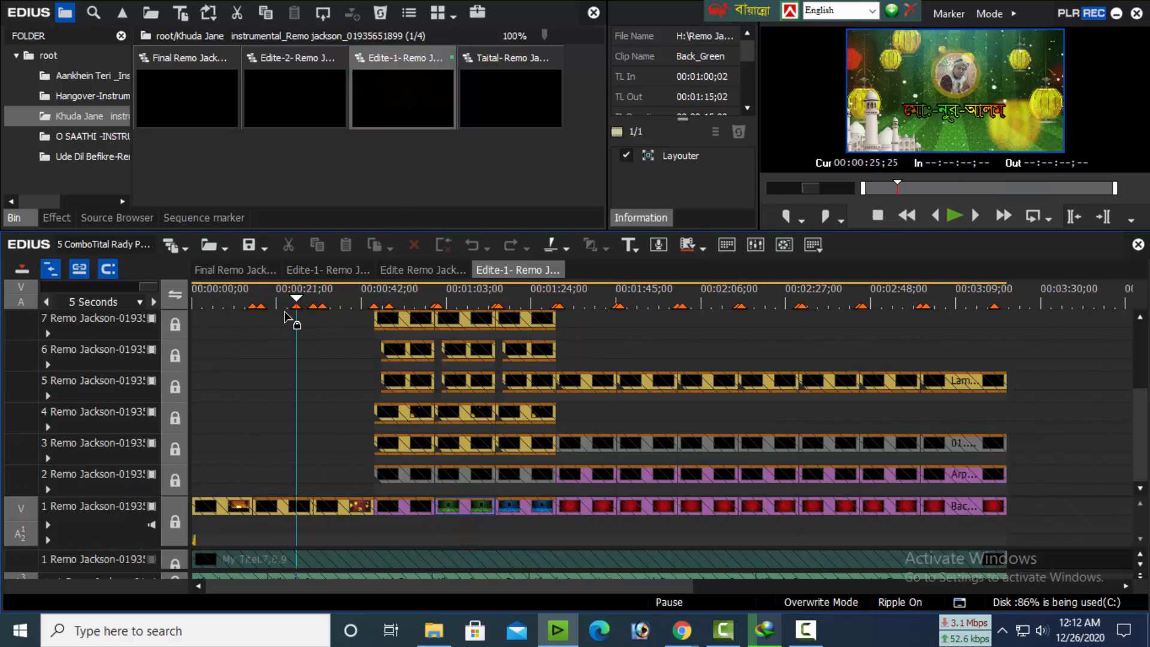
pyautogui.click(230, 297)
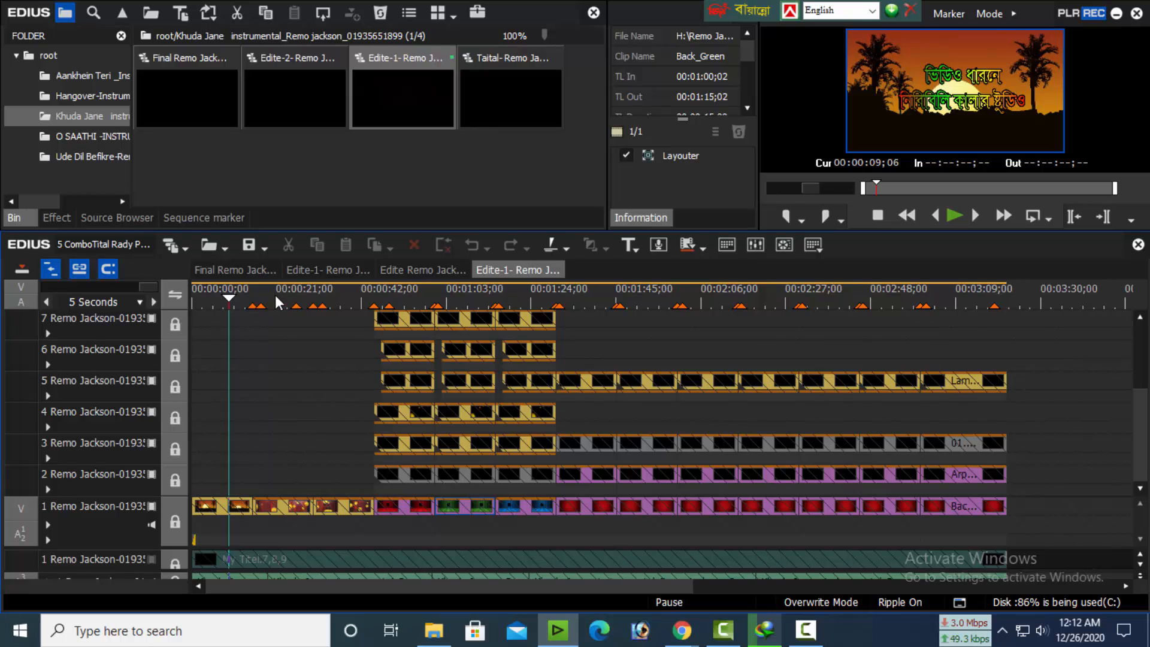
pyautogui.click(268, 296)
pyautogui.click(338, 296)
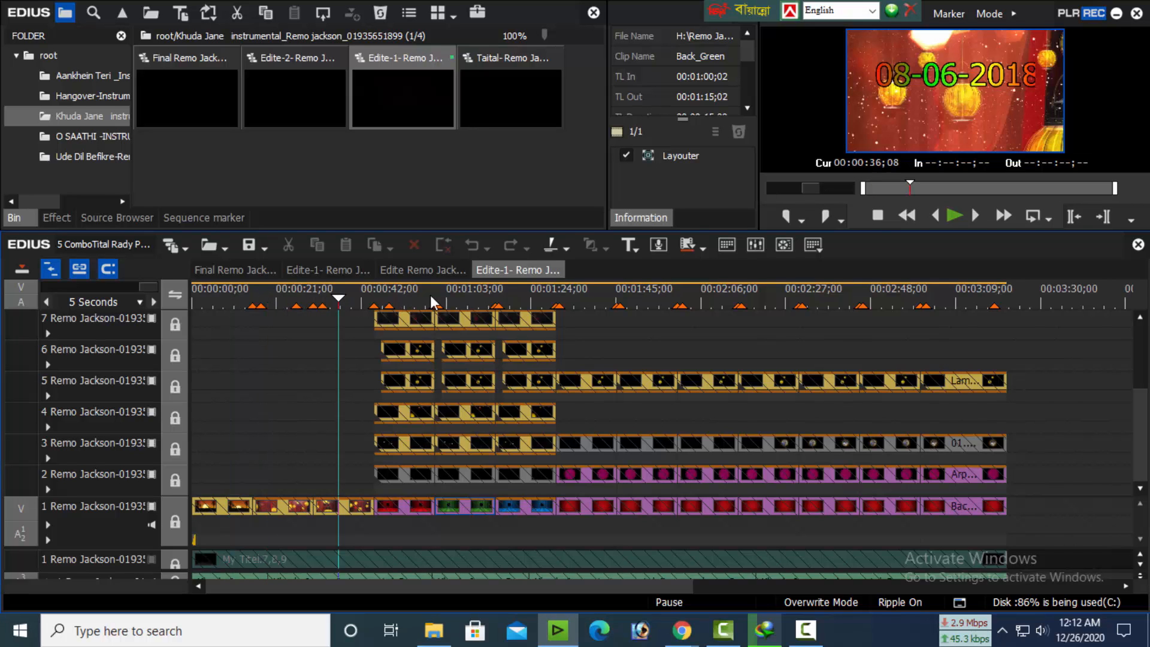
pyautogui.click(393, 291)
pyautogui.click(464, 293)
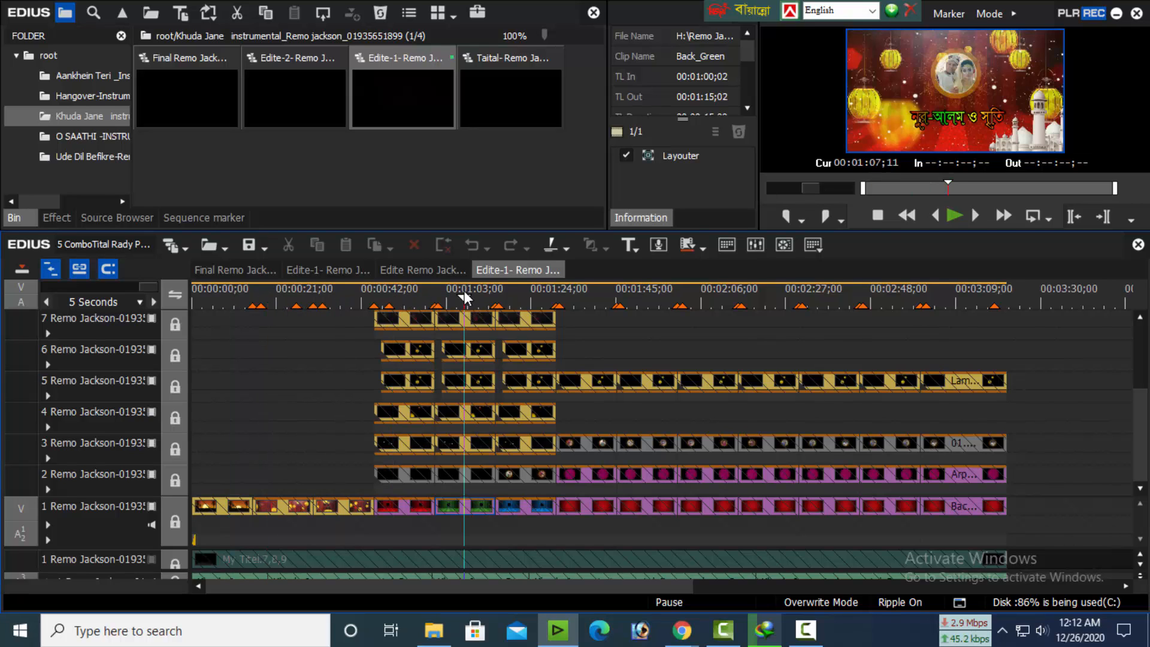
pyautogui.click(530, 299)
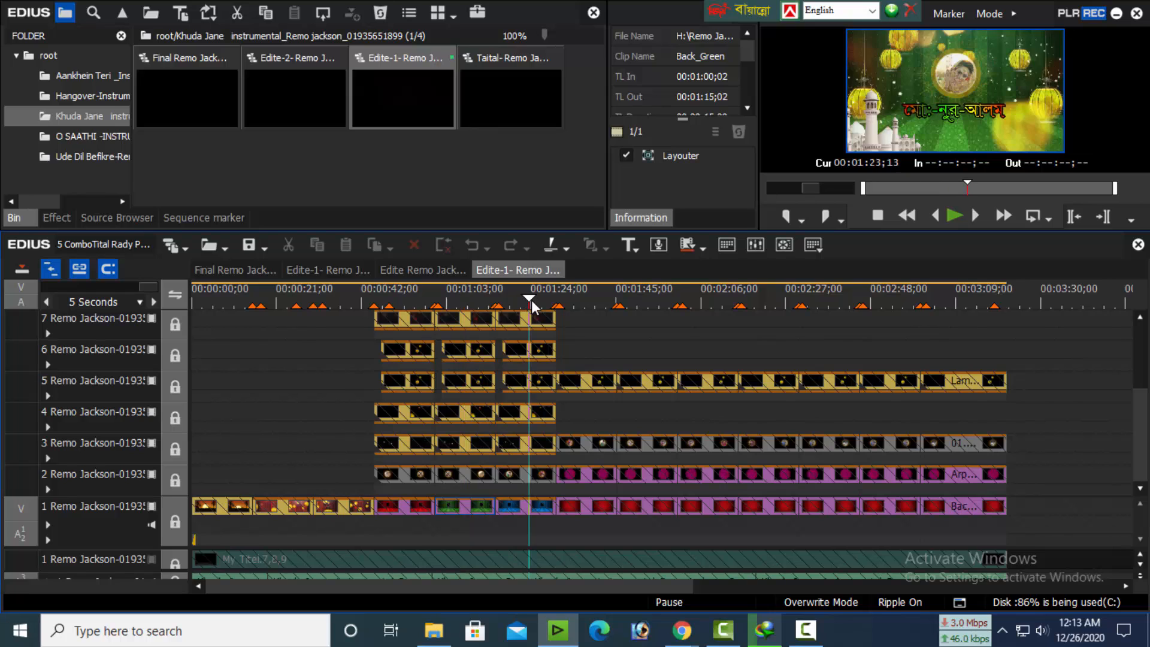
# Preview the remaining title scenes of the Khuda Jane Edite-1 sequence up to about 00:03:10
pyautogui.click(589, 297)
pyautogui.click(649, 297)
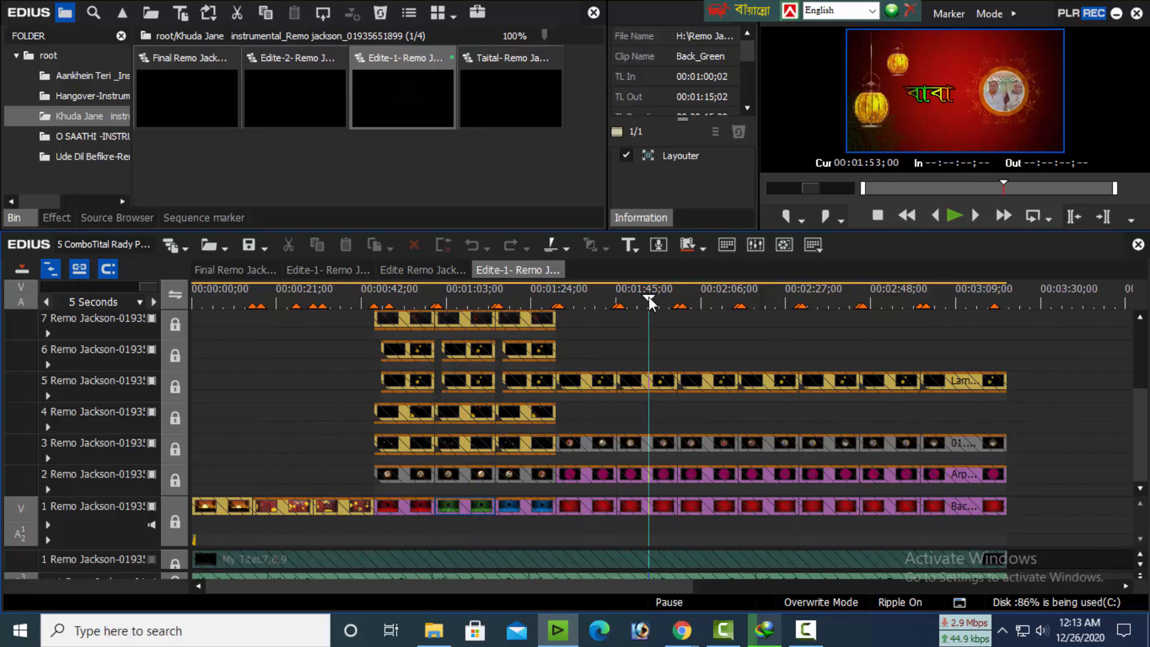
pyautogui.click(697, 296)
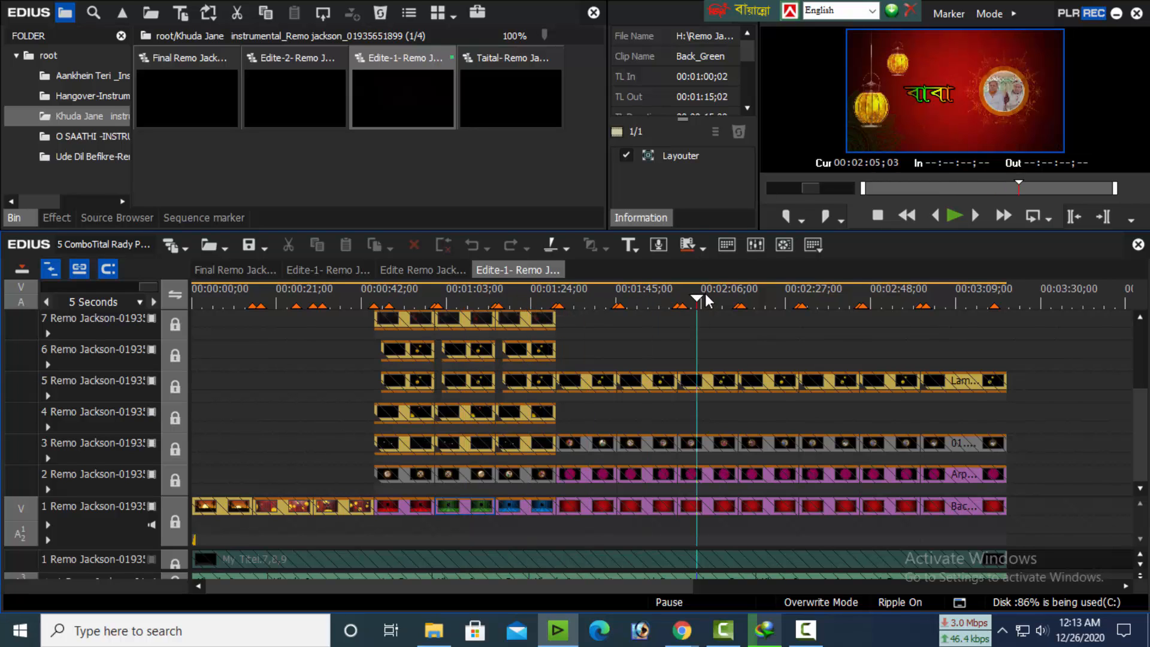
pyautogui.click(769, 297)
pyautogui.click(832, 295)
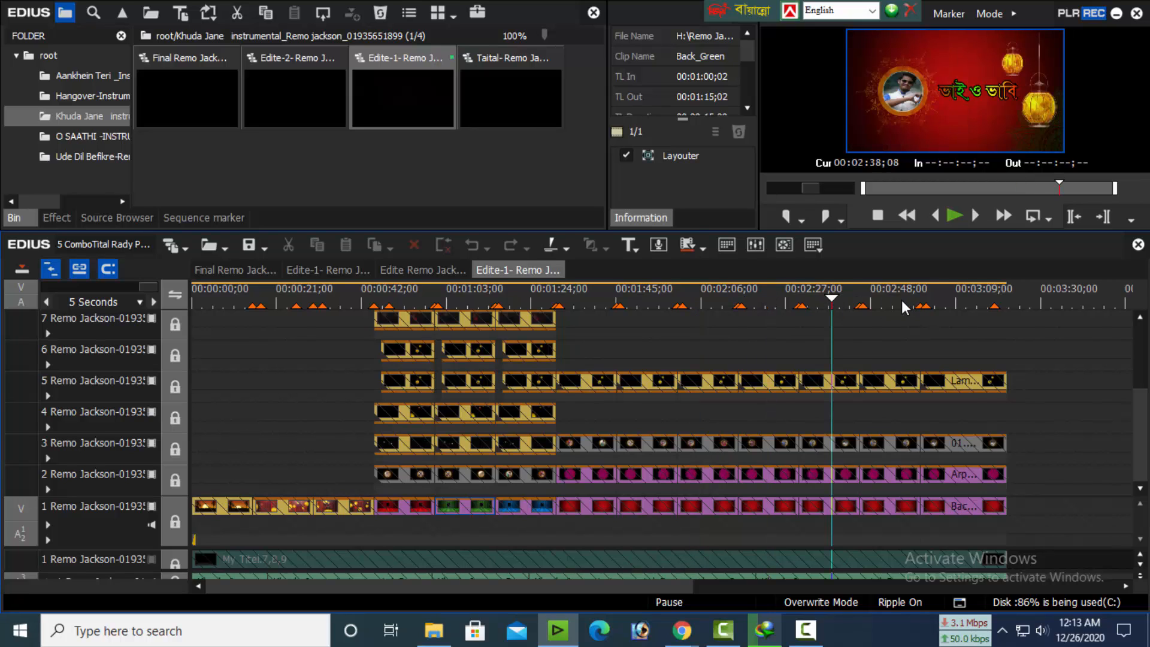
pyautogui.click(899, 300)
pyautogui.click(962, 298)
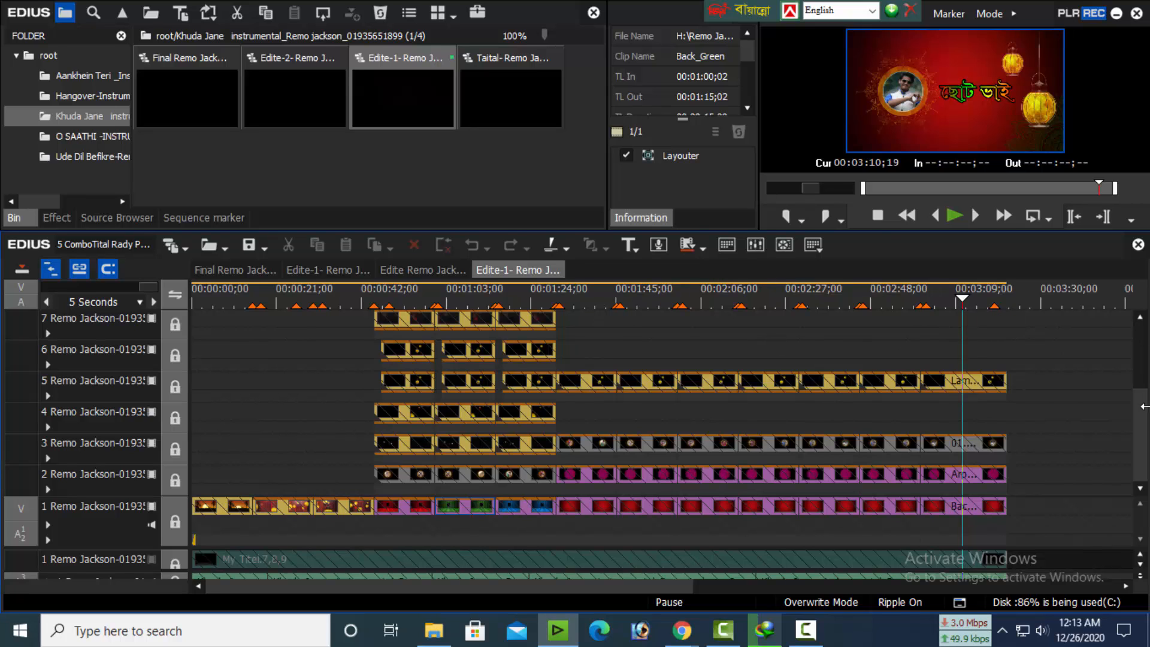
# Review the layered middle scenes of the Khuda Jane Edite-1 sequence again, from about 00:01:08 to 00:01:49
pyautogui.moveTo(1145, 409); pyautogui.dragTo(1144, 372)
pyautogui.moveTo(603, 296); pyautogui.dragTo(420, 301)
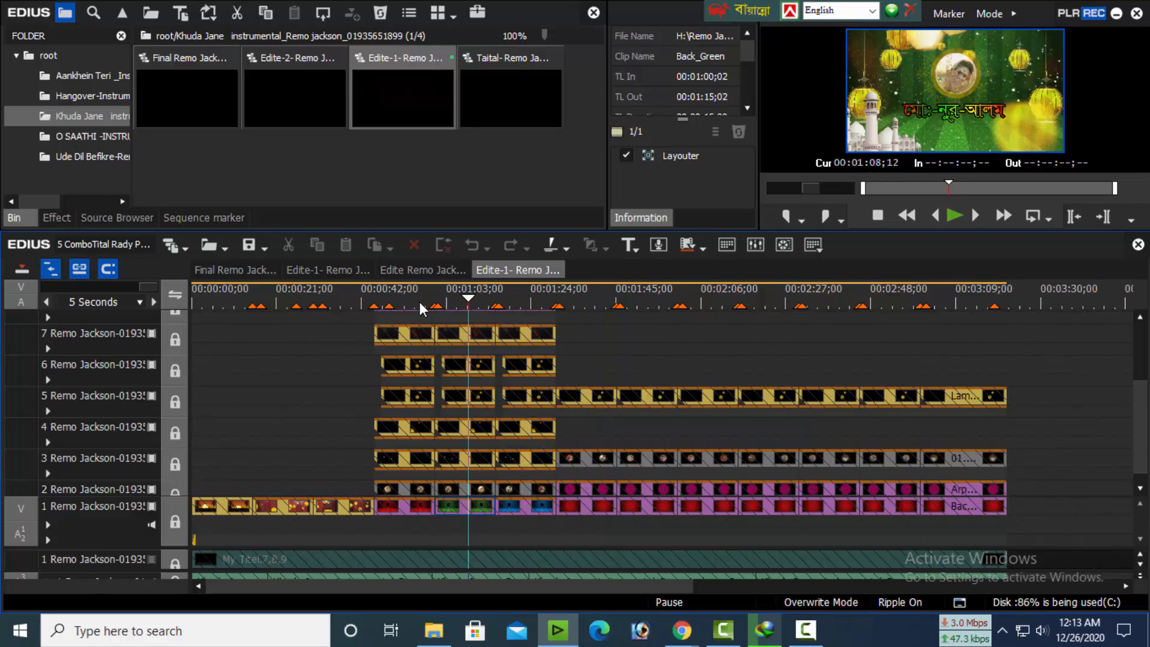
pyautogui.click(474, 294)
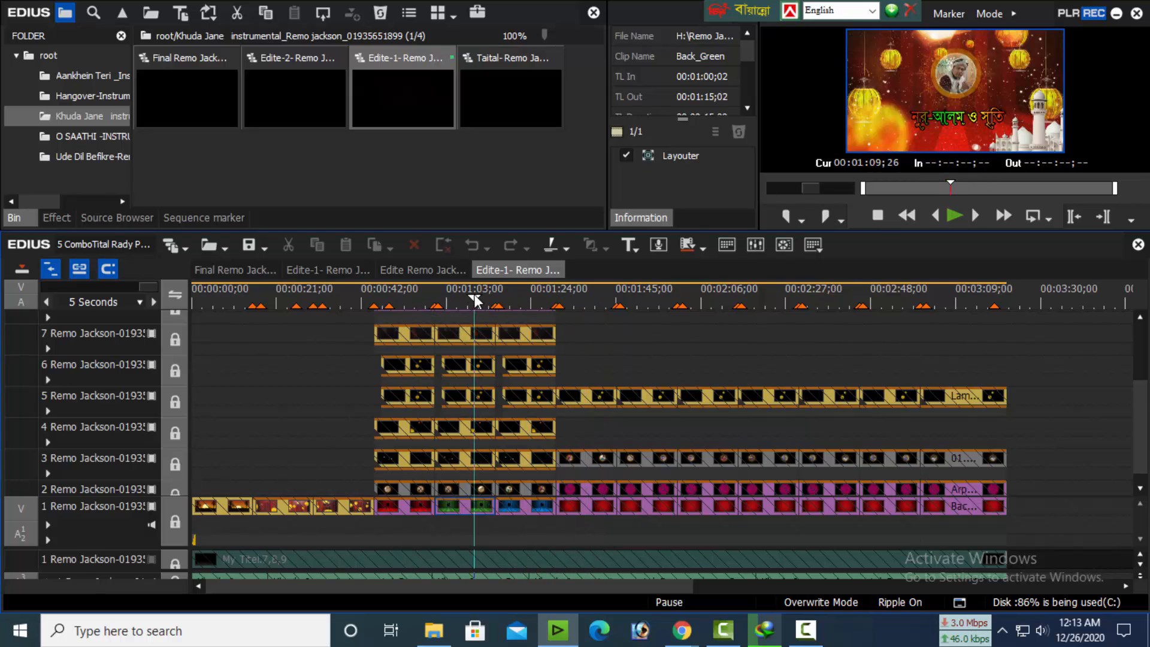
pyautogui.click(530, 299)
pyautogui.click(591, 302)
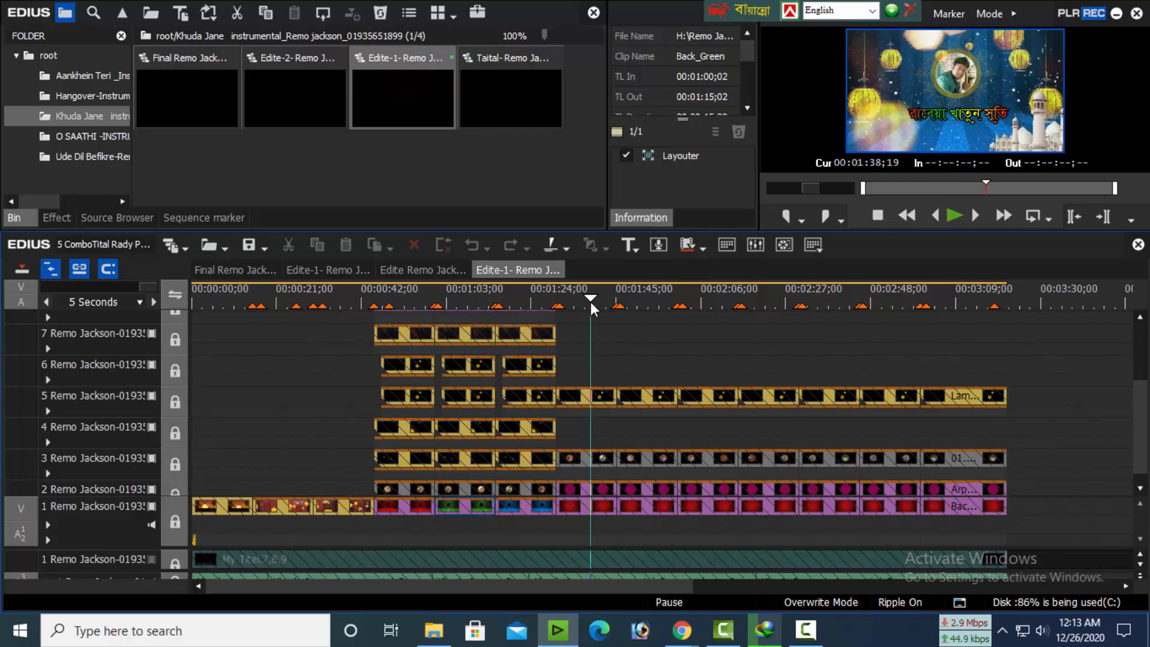
pyautogui.click(636, 300)
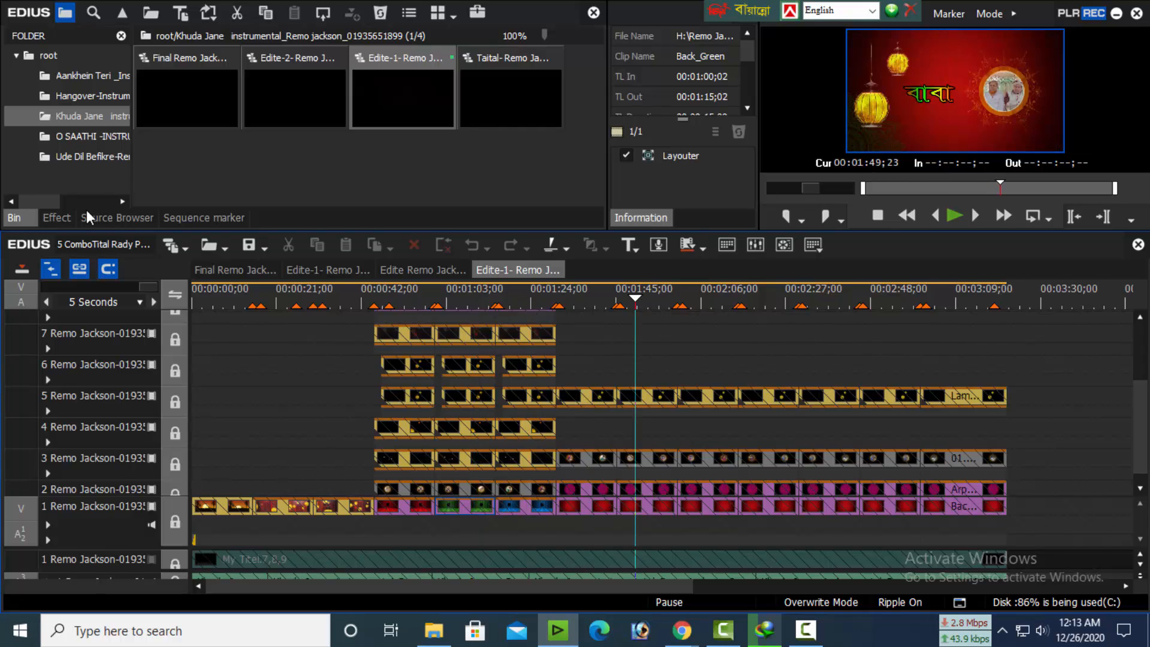
# Open the Edite-1 sequence from the O SAATHI bin folder and preview its opening title scenes up to about 00:00:35
pyautogui.click(91, 138)
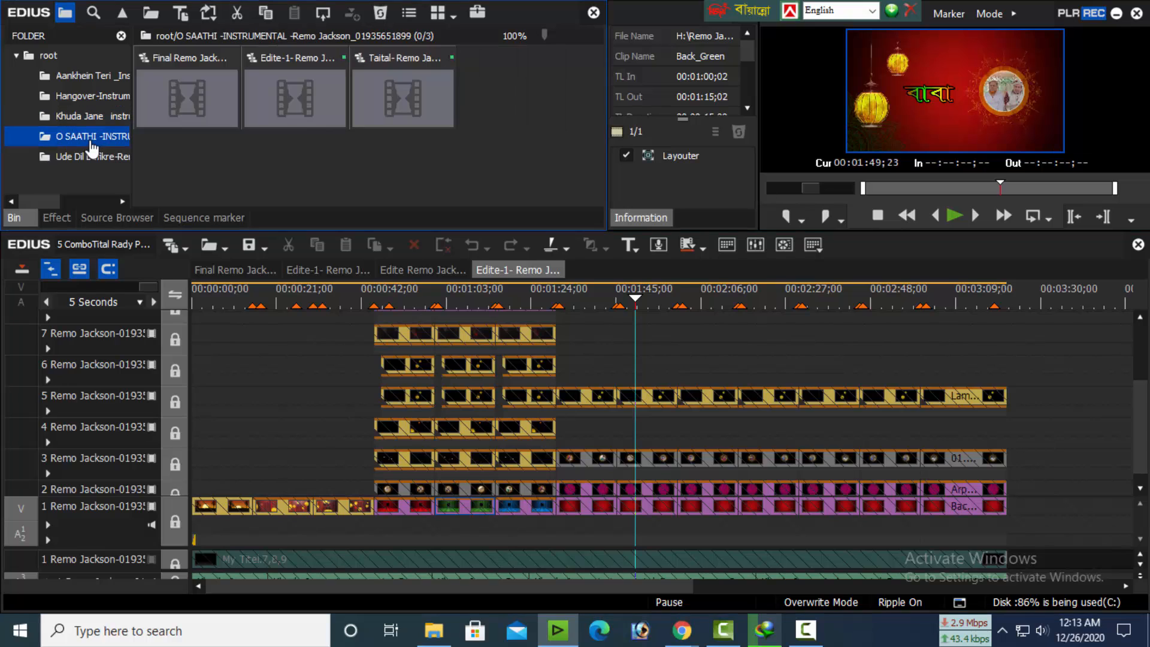
pyautogui.doubleClick(306, 106)
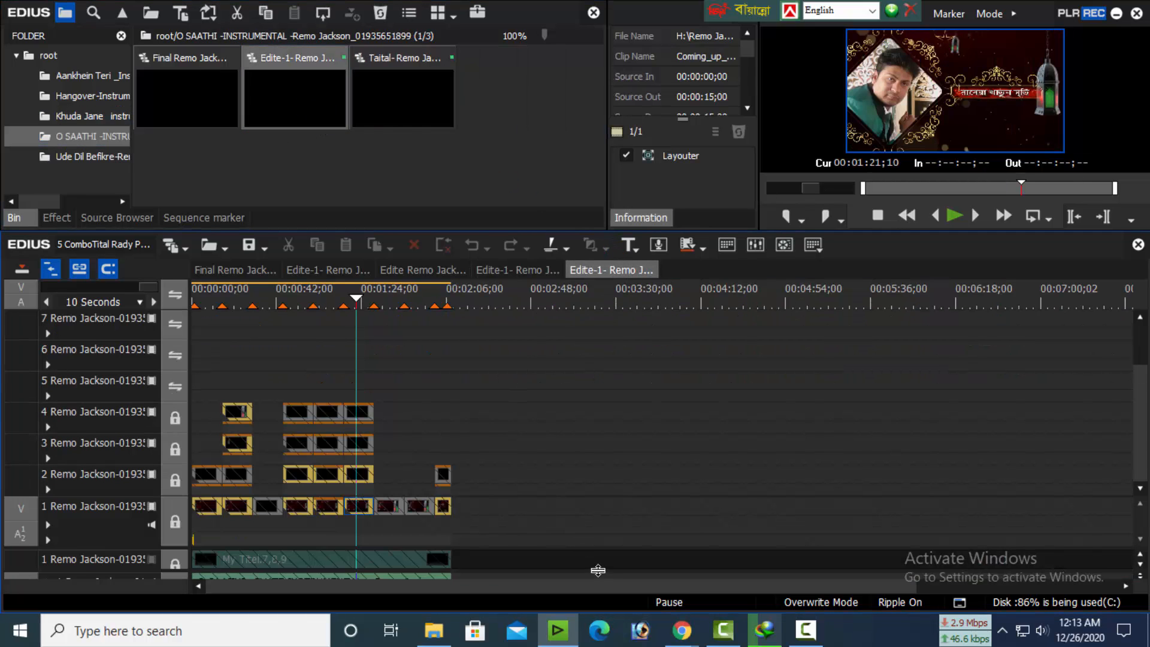
pyautogui.moveTo(326, 293); pyautogui.dragTo(211, 332)
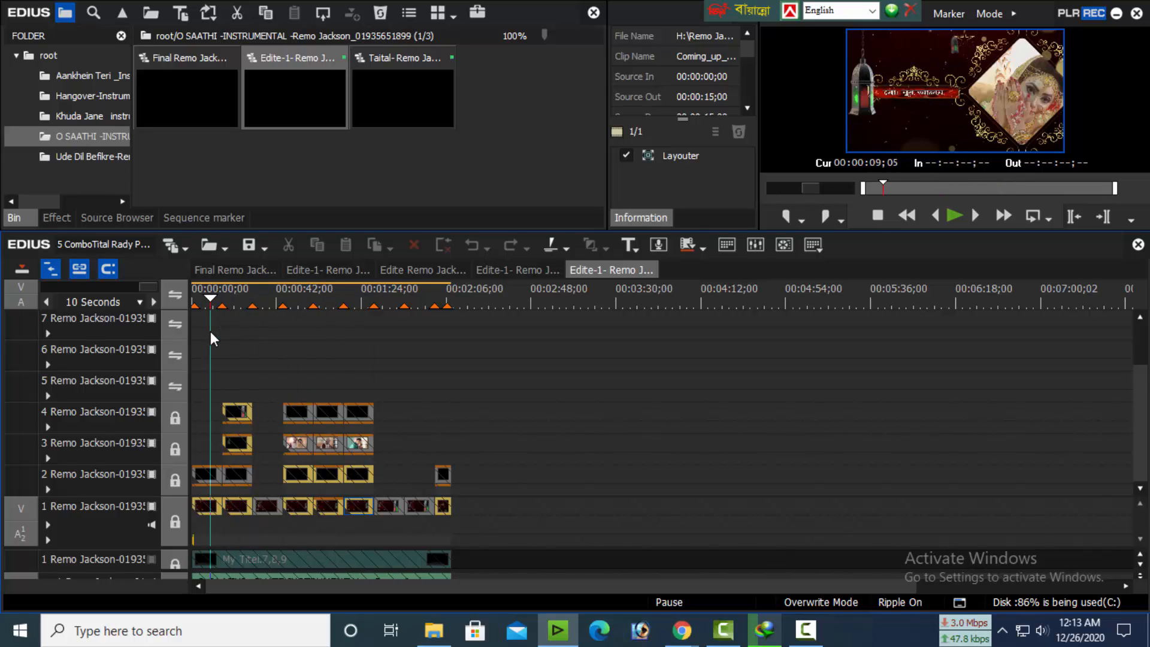
pyautogui.click(235, 300)
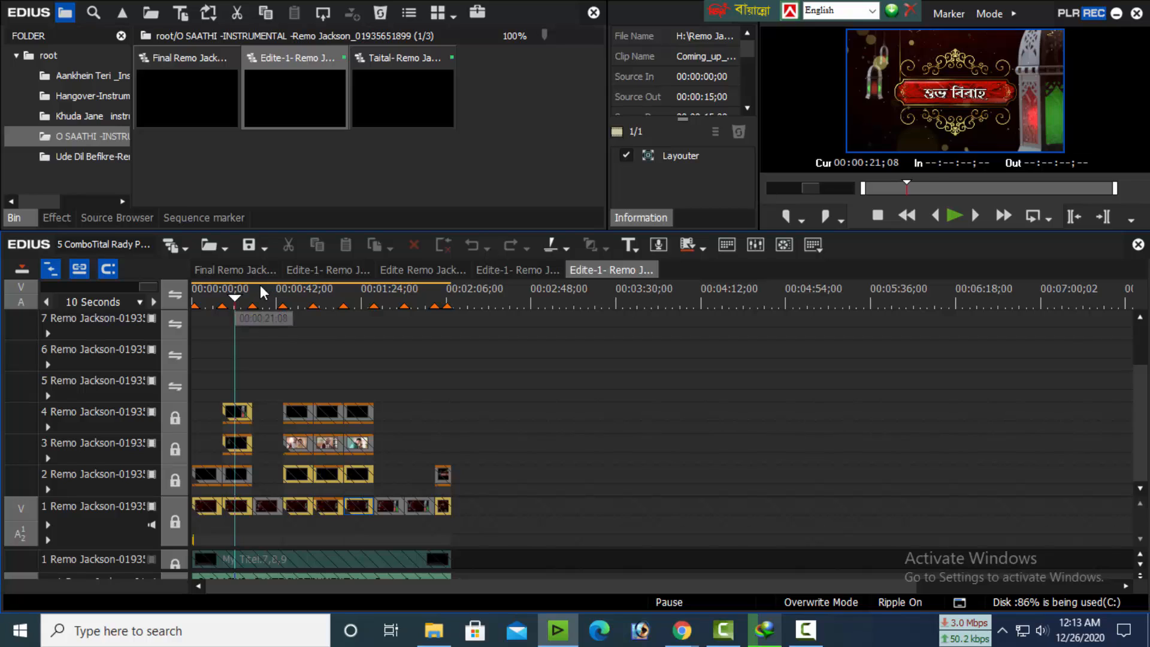
pyautogui.click(264, 291)
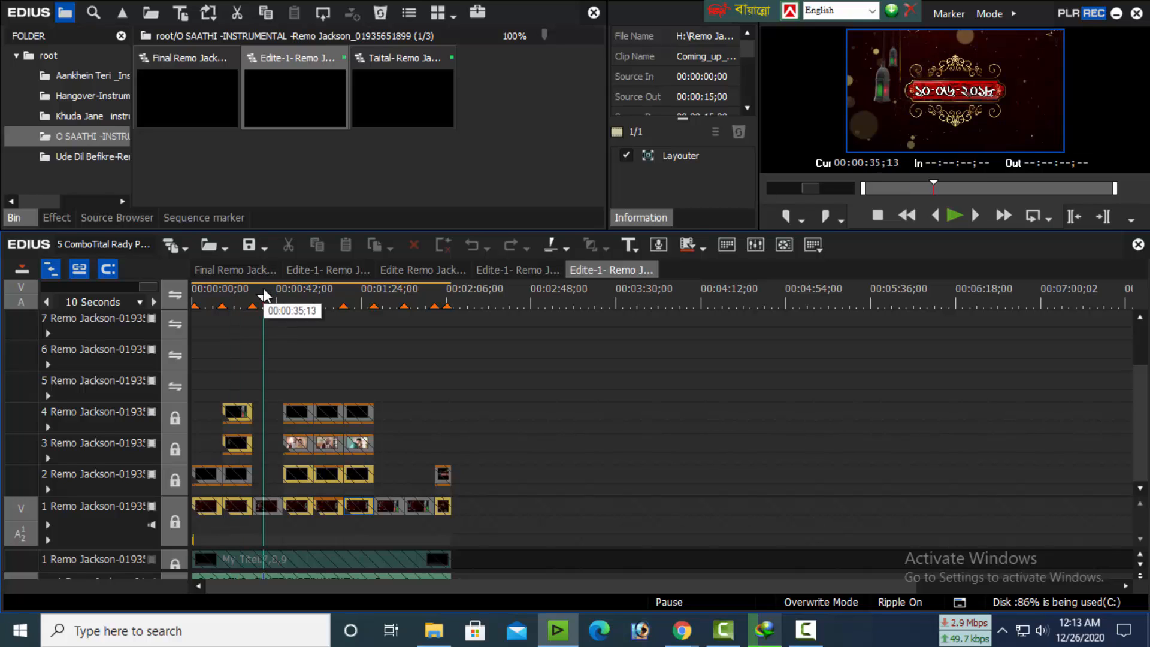
# Preview the couple, portrait and address title scenes of the O SAATHI Edite-1 sequence, from about 00:00:50 to 00:01:35
pyautogui.click(291, 295)
pyautogui.click(295, 297)
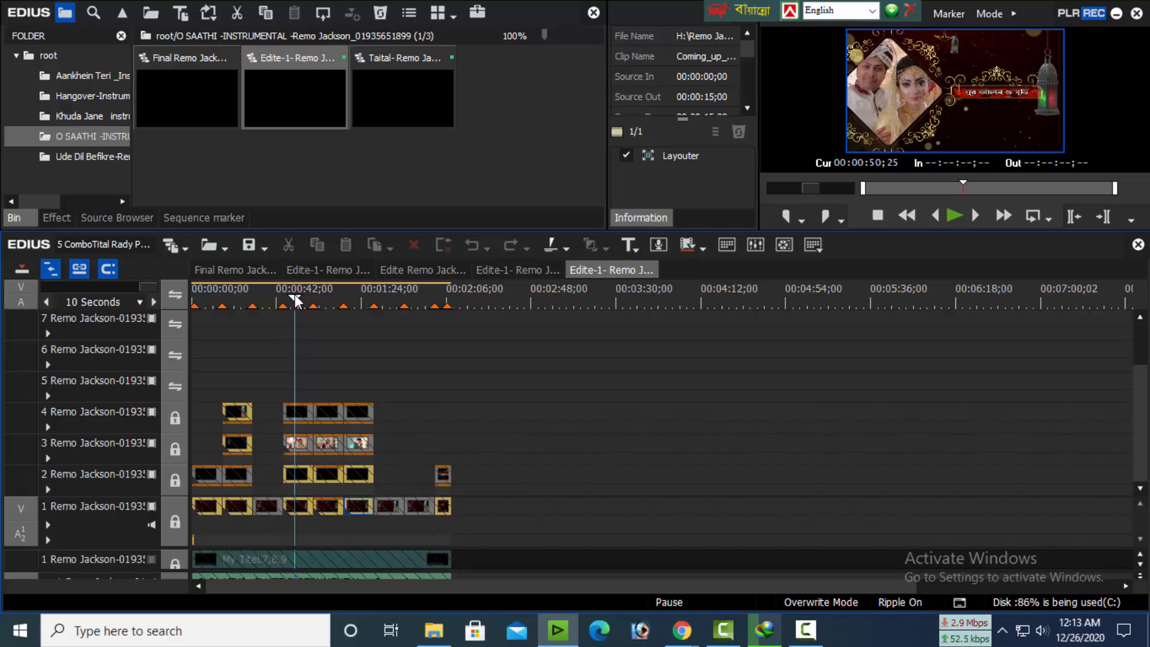
pyautogui.click(328, 305)
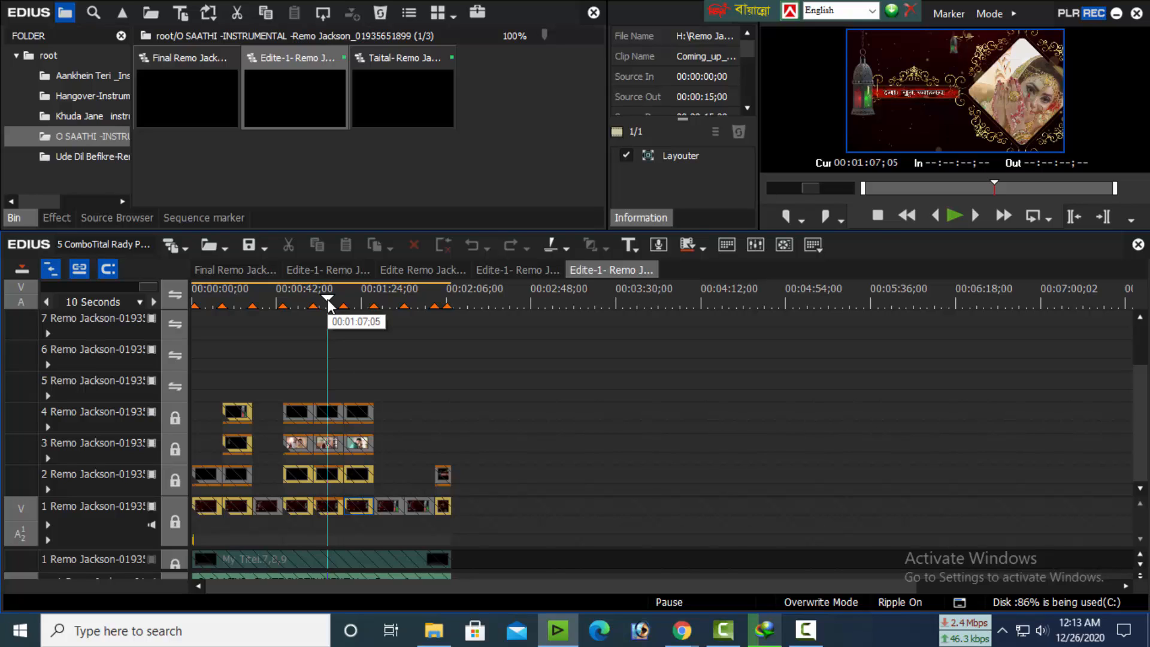
pyautogui.click(356, 306)
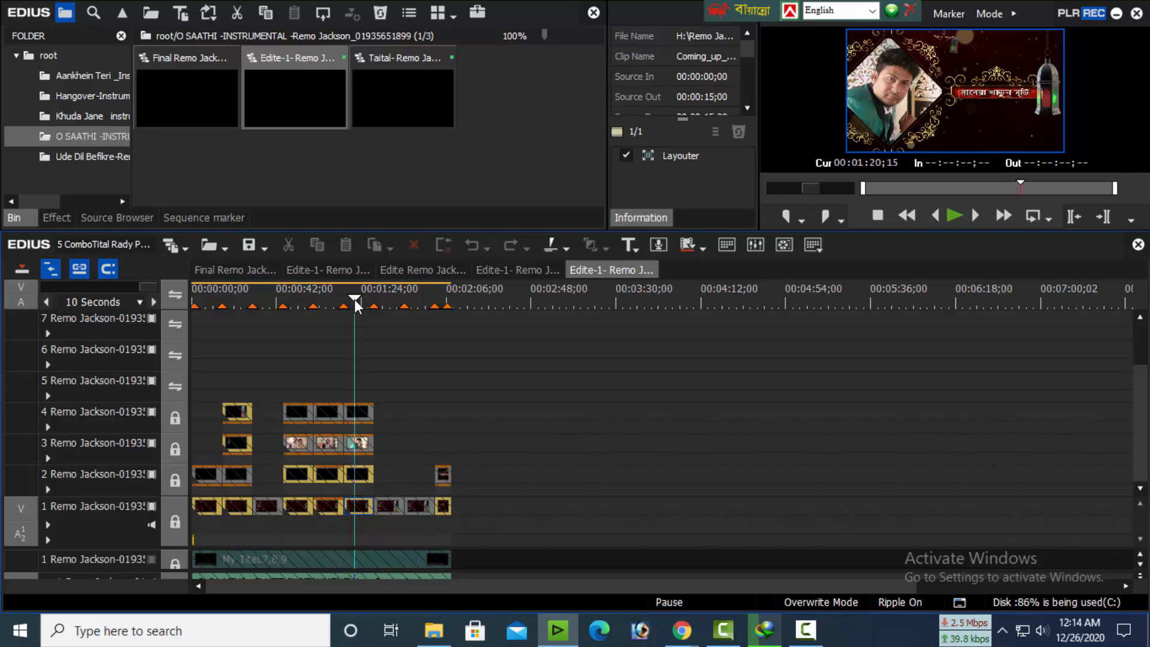
pyautogui.click(386, 296)
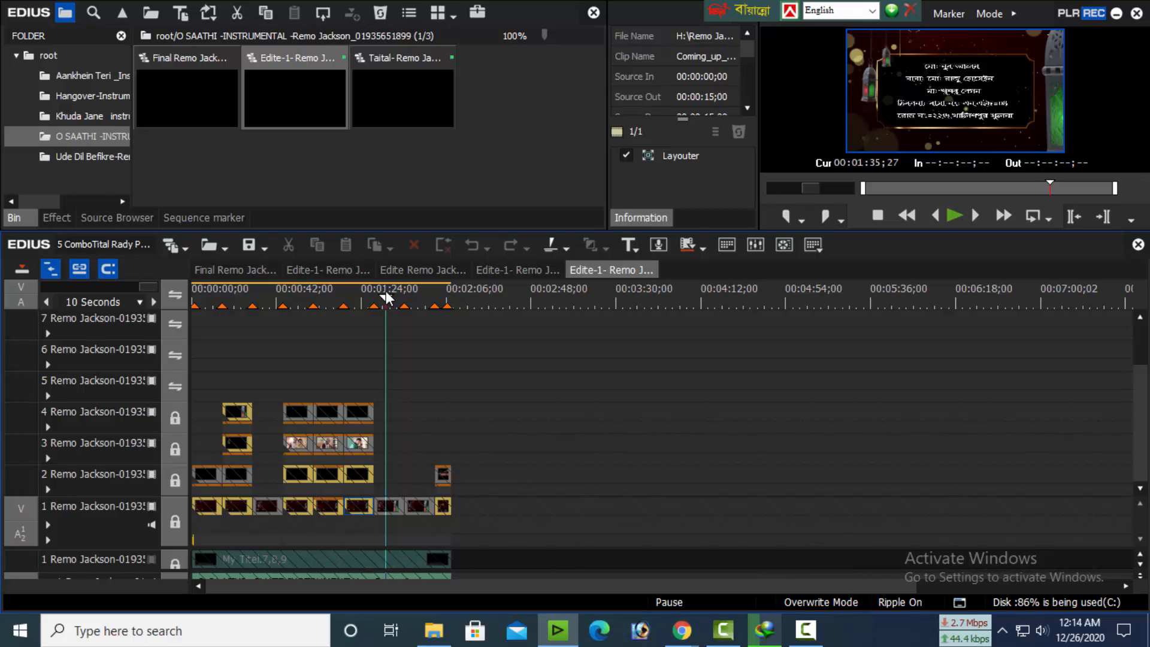
# Open the Edite sequence from the Ude Dil Befikre bin folder and preview its opening title scenes, from about 00:00:34 back to 00:00:03
pyautogui.click(422, 304)
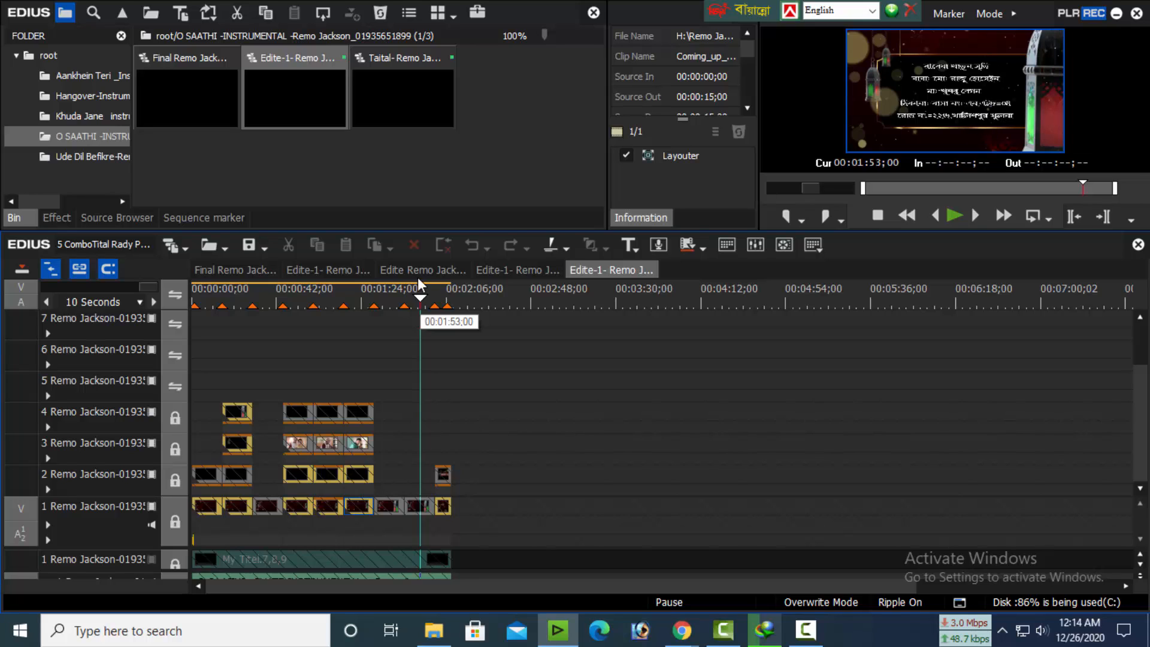
pyautogui.click(90, 158)
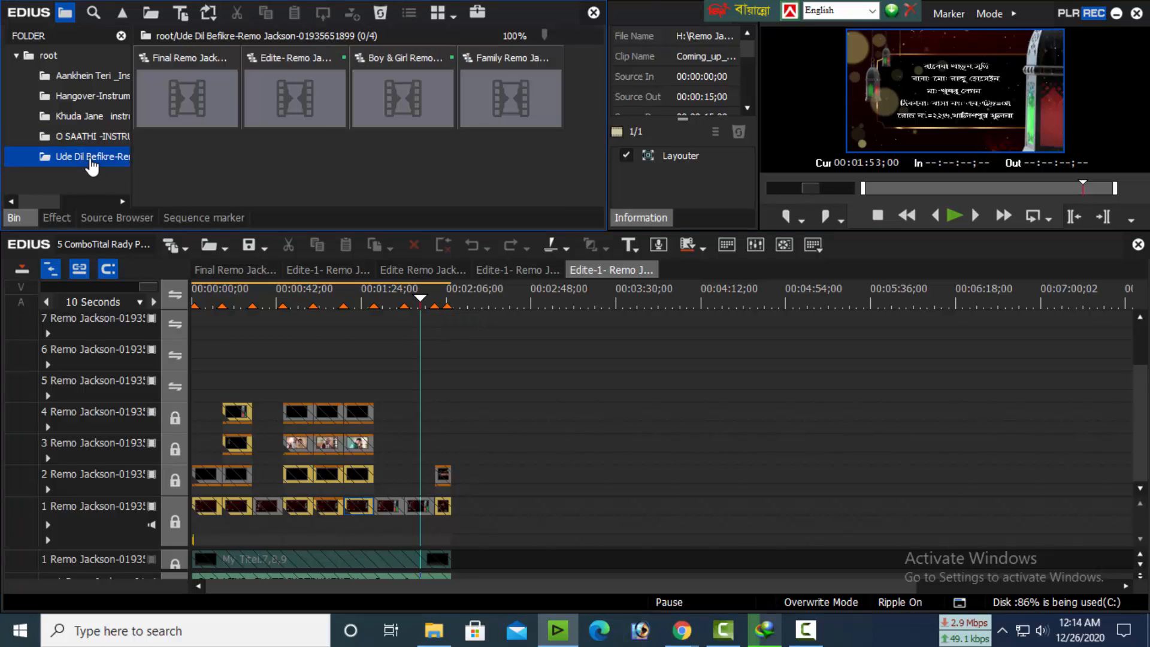
pyautogui.doubleClick(302, 102)
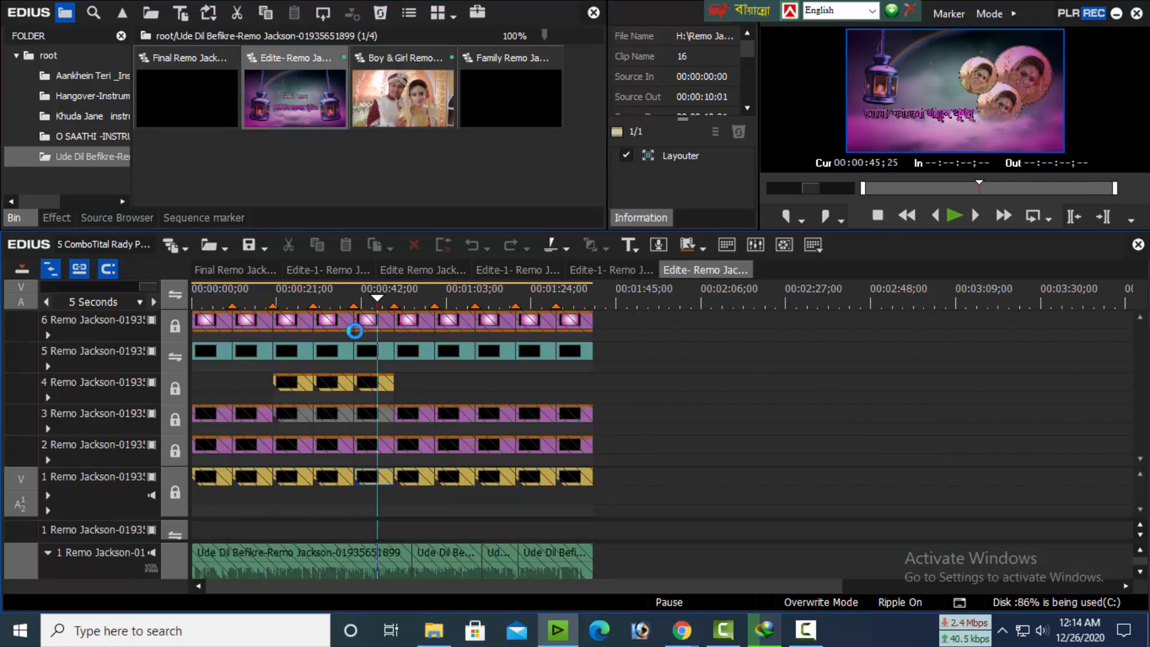
pyautogui.click(331, 300)
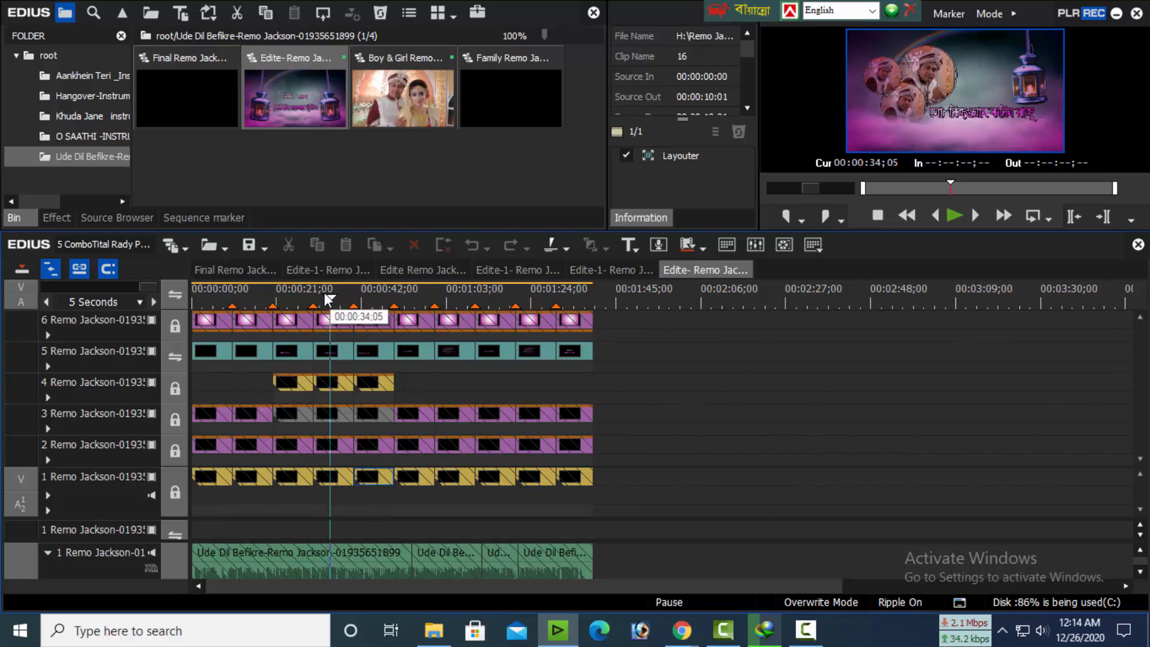
pyautogui.click(291, 290)
pyautogui.click(254, 296)
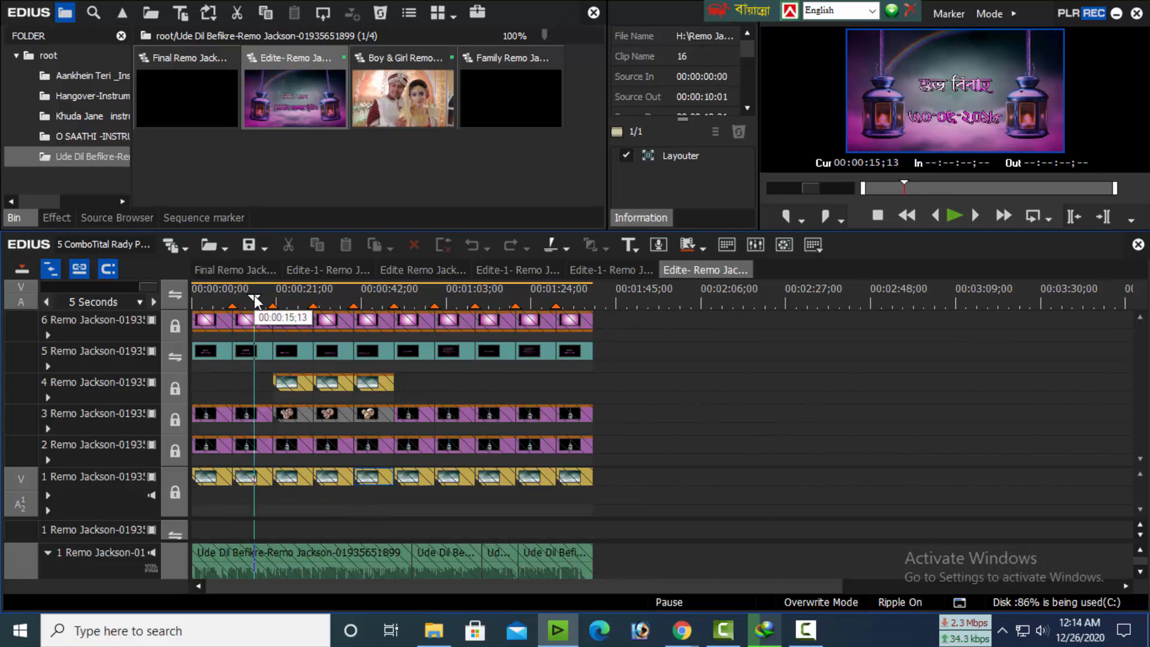
pyautogui.click(205, 299)
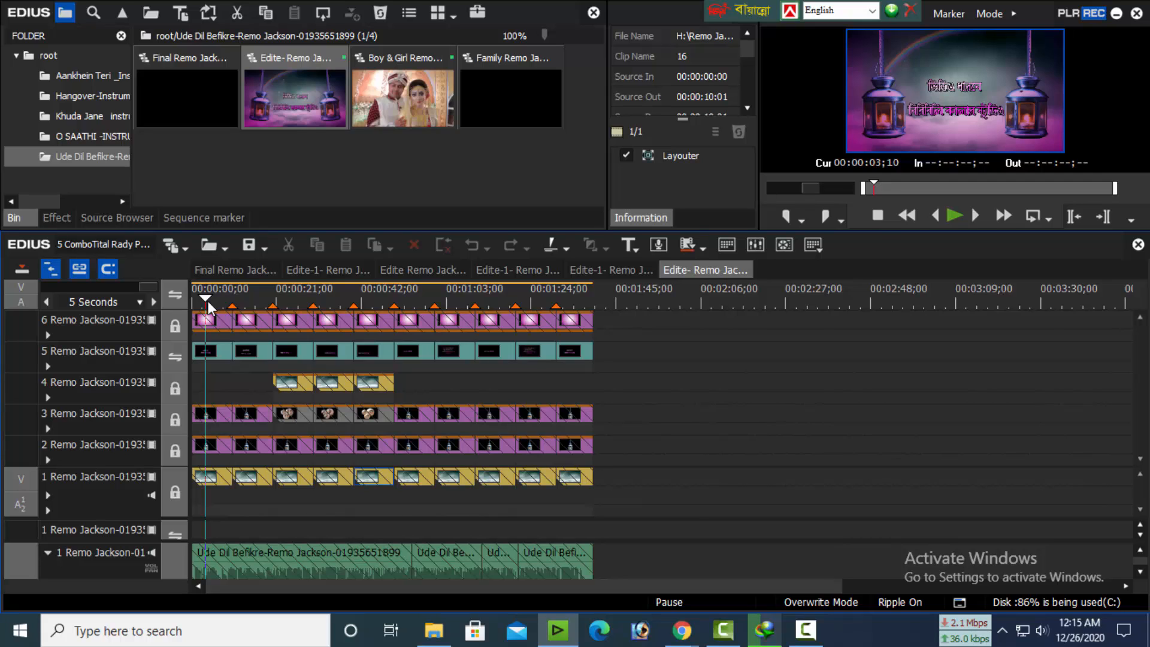
# Preview the couple, introduction, address and closing title scenes of the Ude Dil Befikre sequence, from about 00:00:42 to 00:01:34
pyautogui.moveTo(288, 292); pyautogui.dragTo(366, 299)
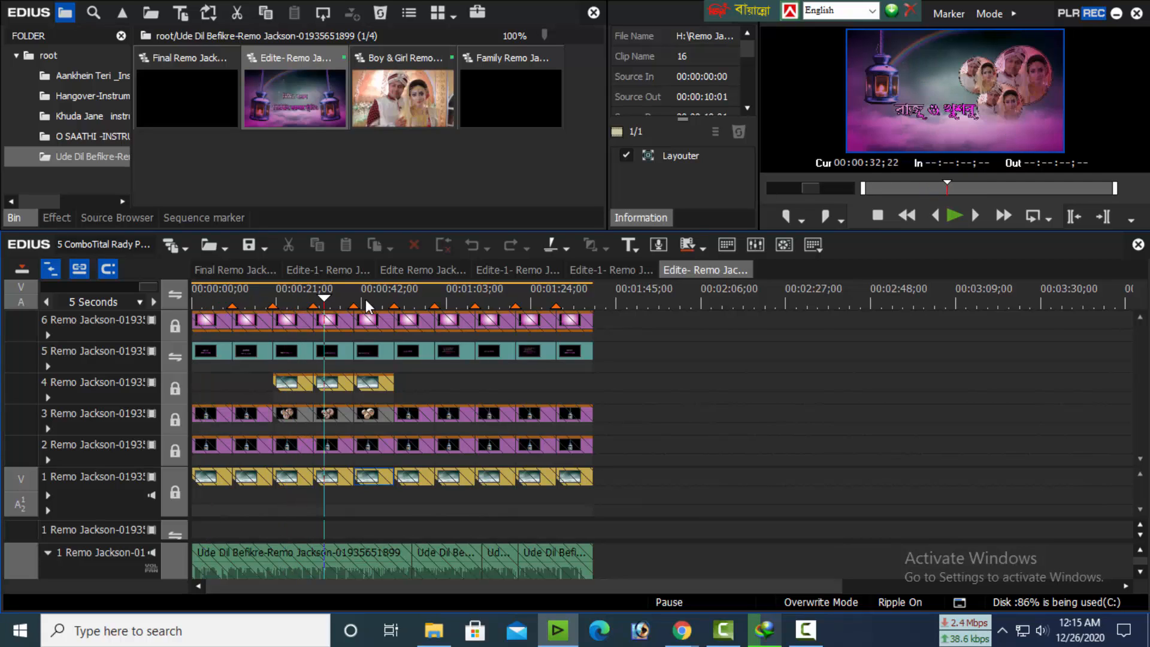
pyautogui.click(412, 299)
pyautogui.click(452, 299)
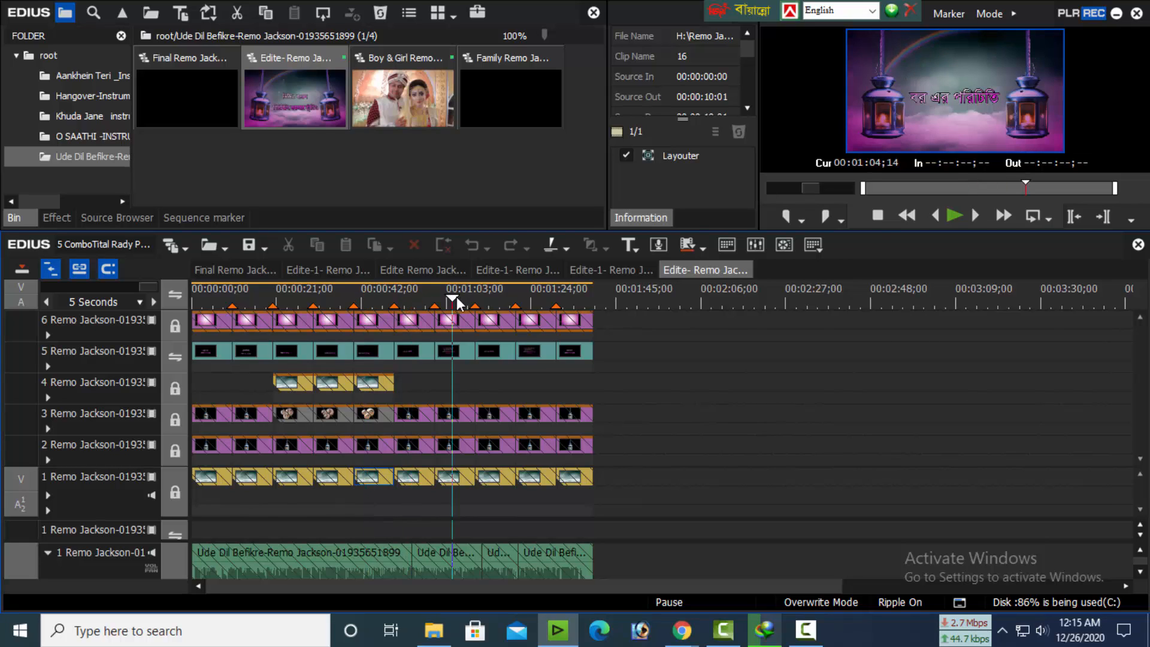
pyautogui.click(491, 300)
pyautogui.click(540, 302)
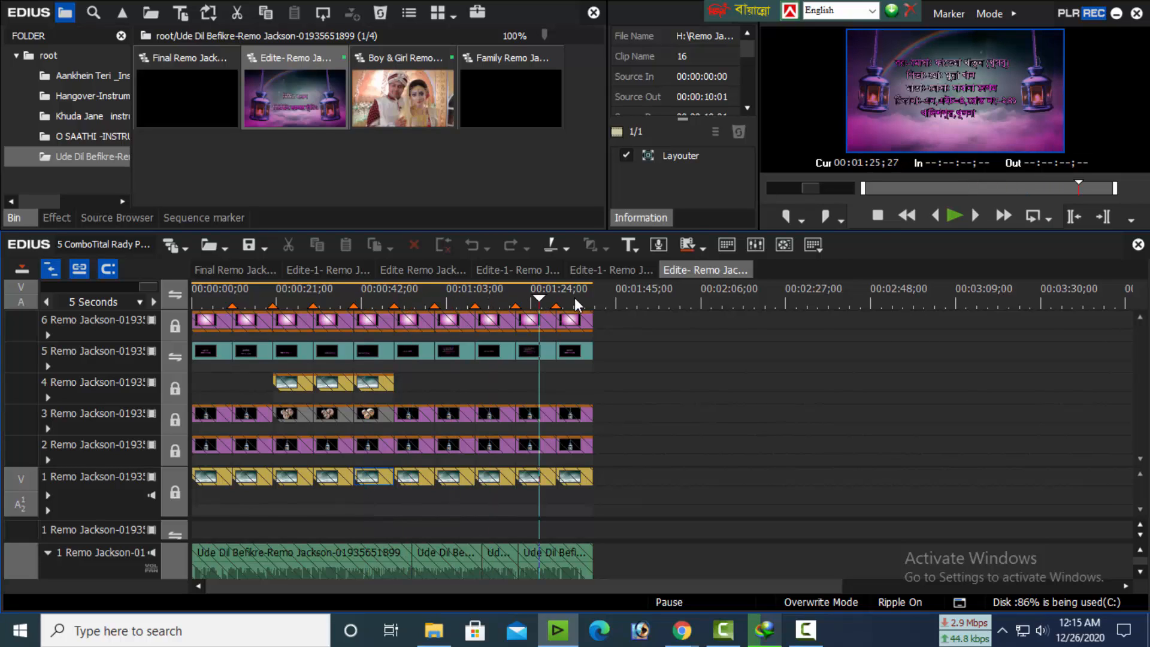
pyautogui.click(574, 301)
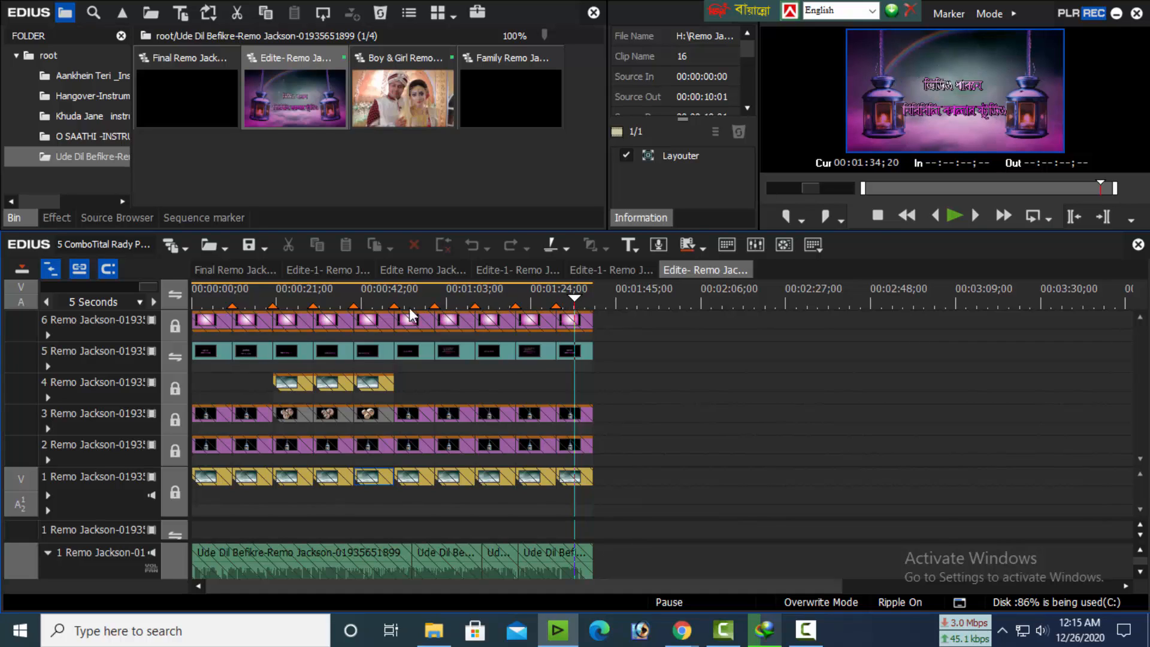
# Return to the O SAATHI Edite-1 sequence and review its address and portrait title scenes back to about 00:00:54
pyautogui.click(595, 270)
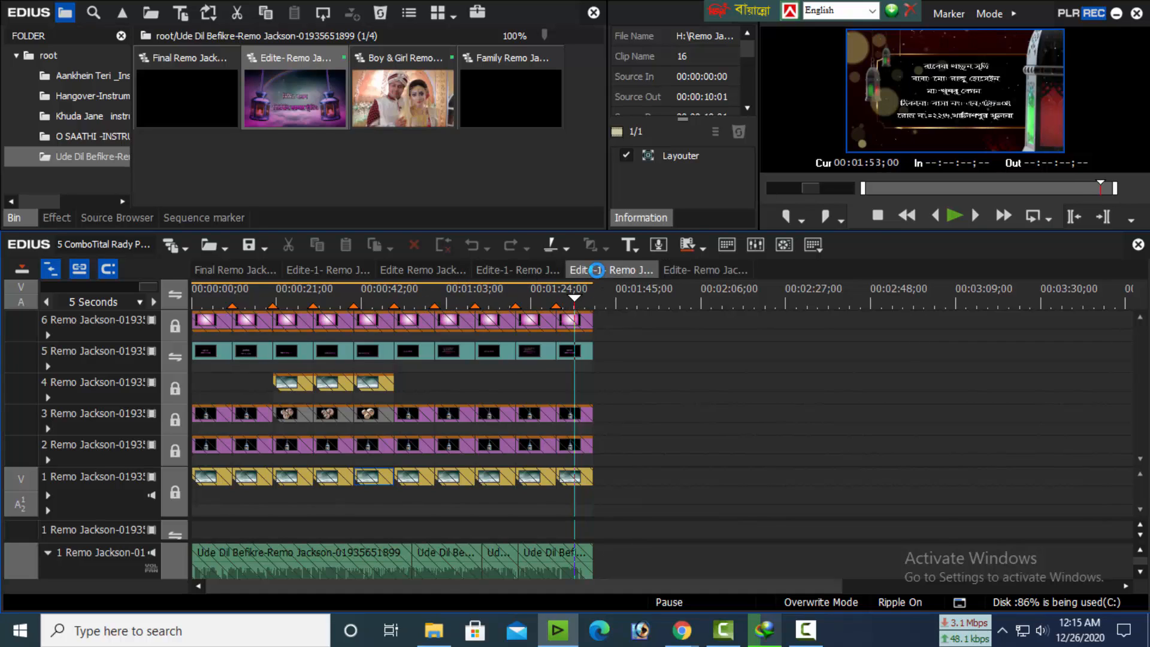
pyautogui.click(392, 302)
pyautogui.click(358, 299)
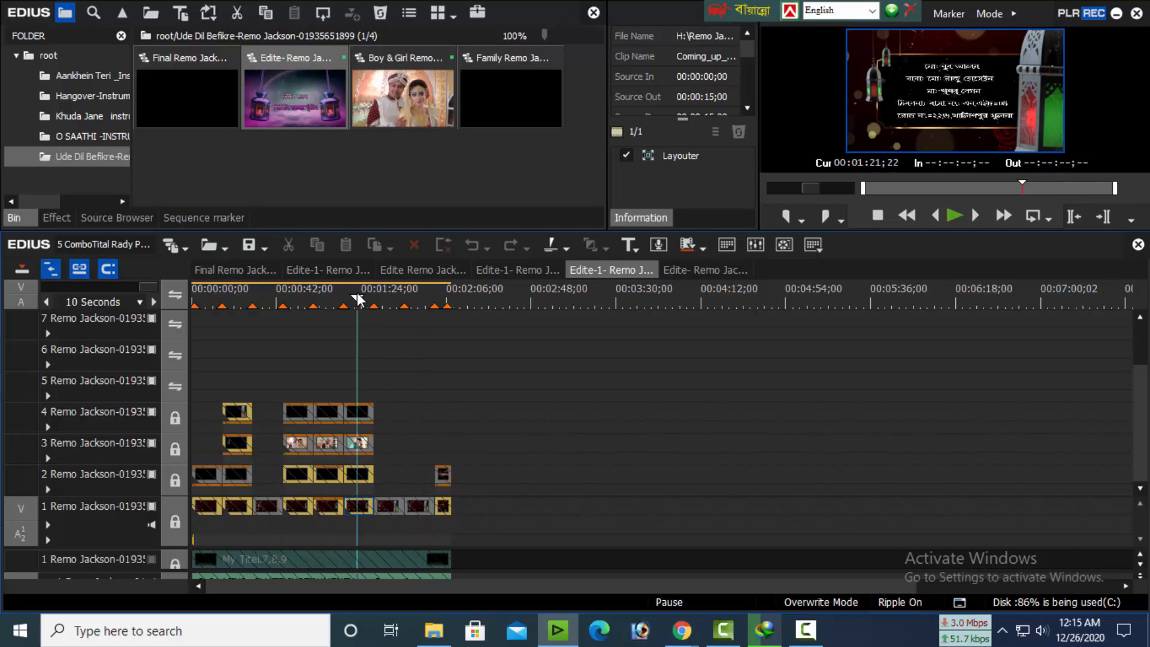
pyautogui.click(322, 300)
pyautogui.click(301, 299)
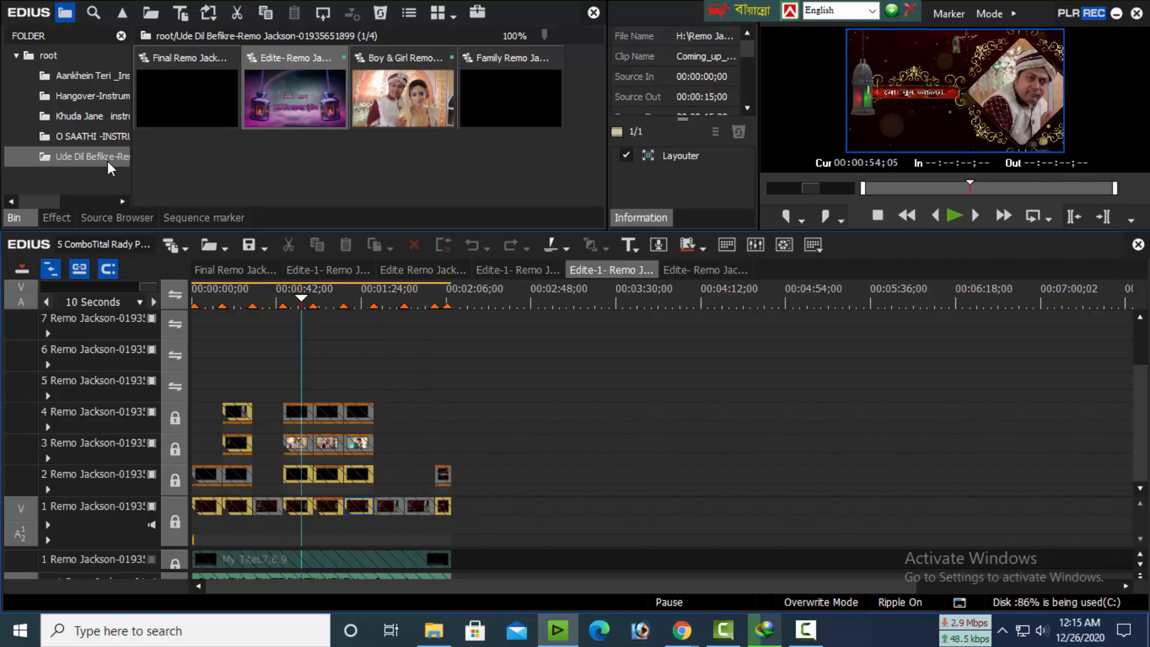
# Open the Boy & Girl photo sequence from the root bin folder and bring up the dialog for adding clips to the bin
pyautogui.click(48, 55)
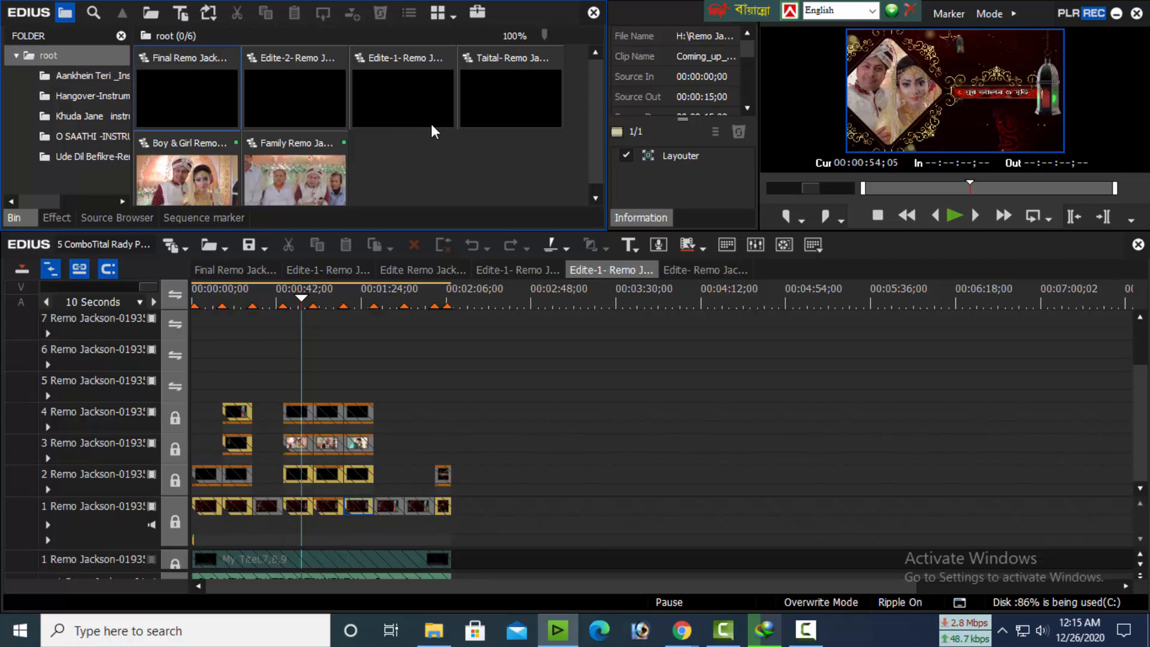
pyautogui.doubleClick(185, 161)
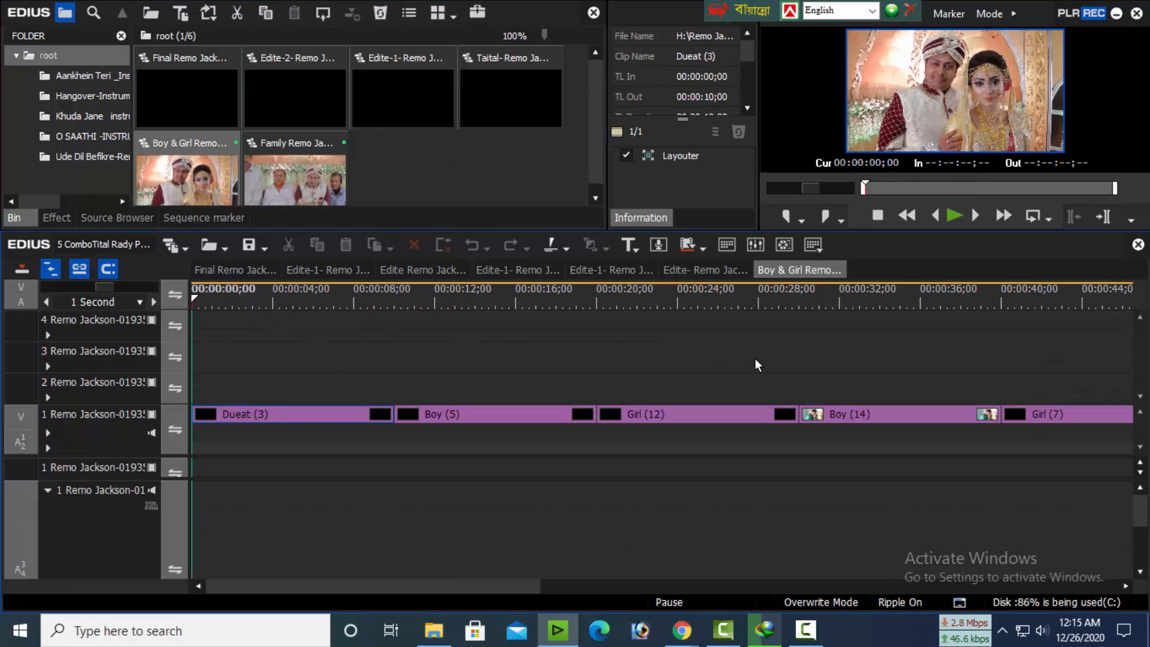
pyautogui.moveTo(730, 302); pyautogui.dragTo(222, 415)
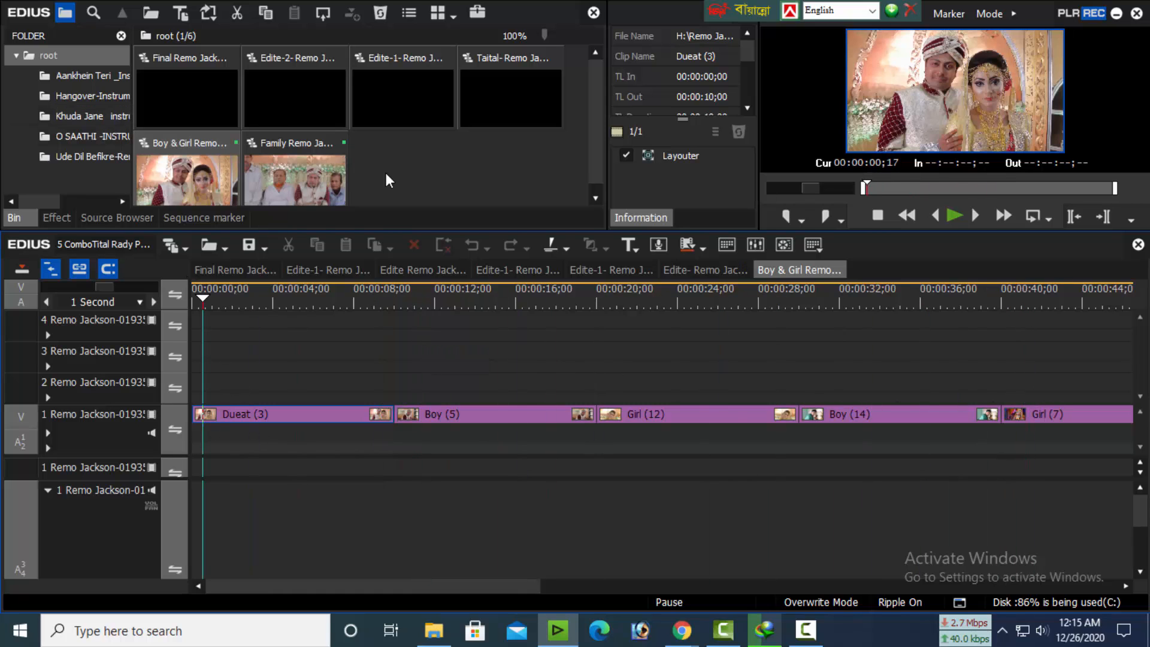
pyautogui.doubleClick(436, 179)
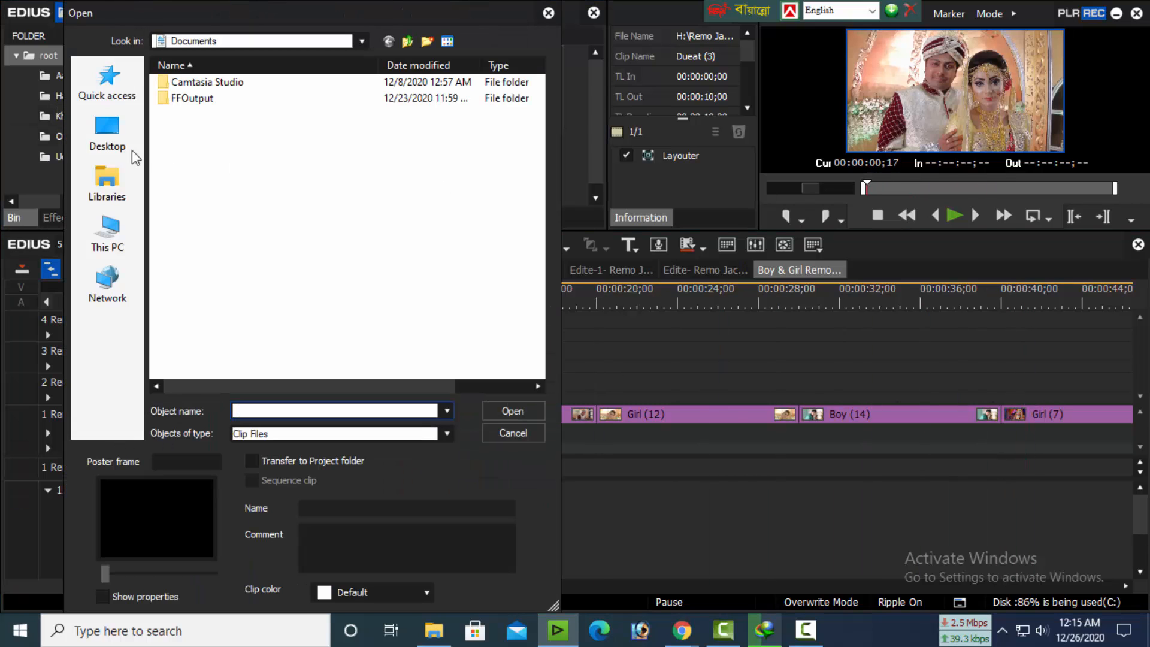
# Search the desktop and the 02.Editing folder on the H: drive for photos to import
pyautogui.click(118, 151)
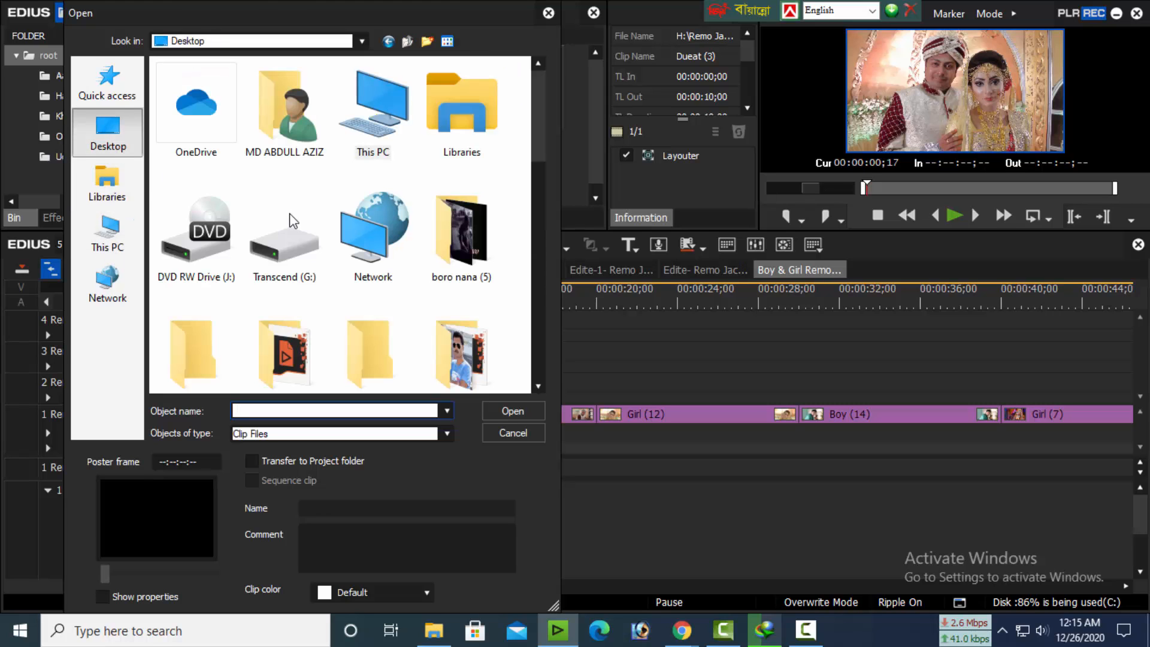
pyautogui.scroll(-3, 286, 286)
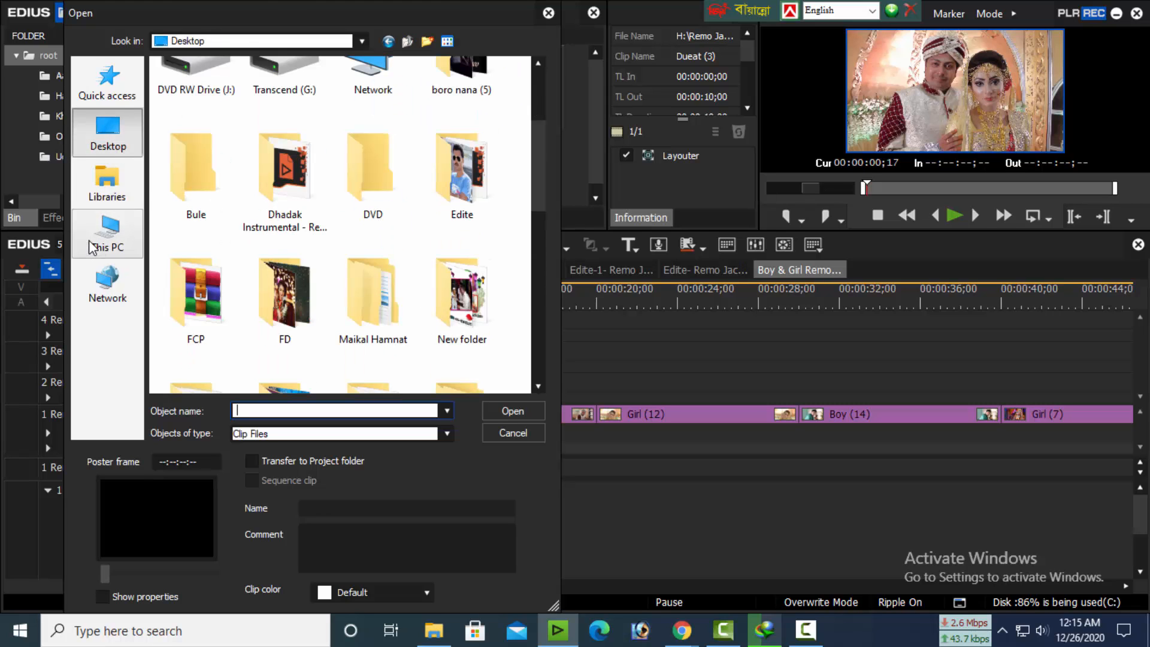
pyautogui.click(108, 233)
pyautogui.scroll(-2, 306, 281)
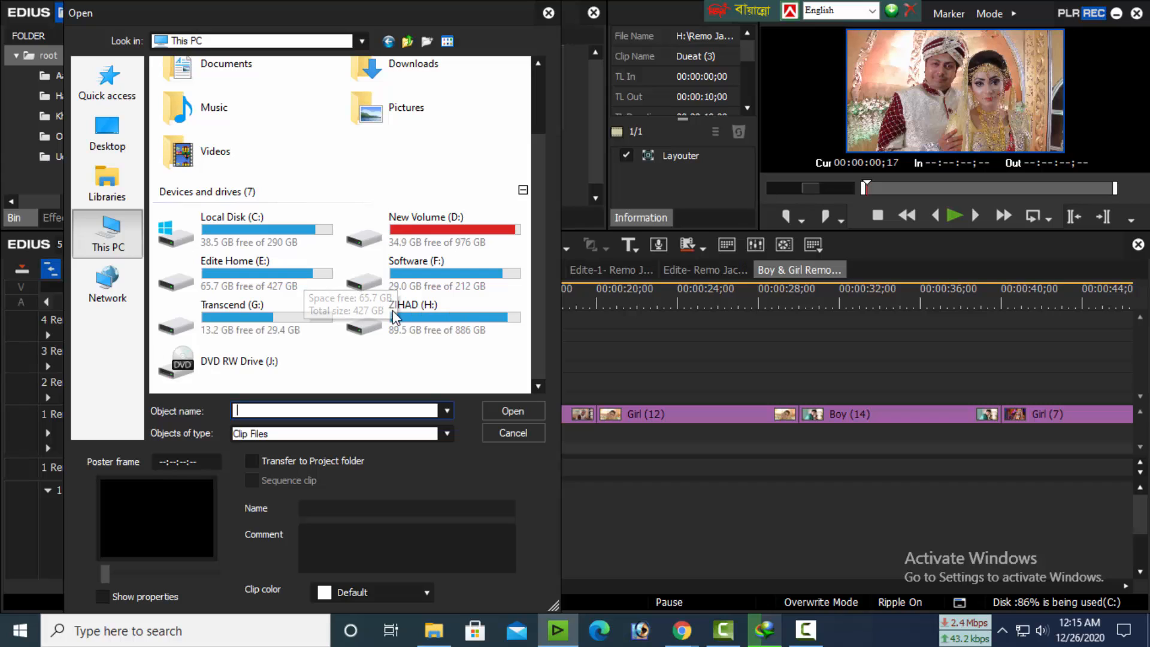
pyautogui.click(434, 323)
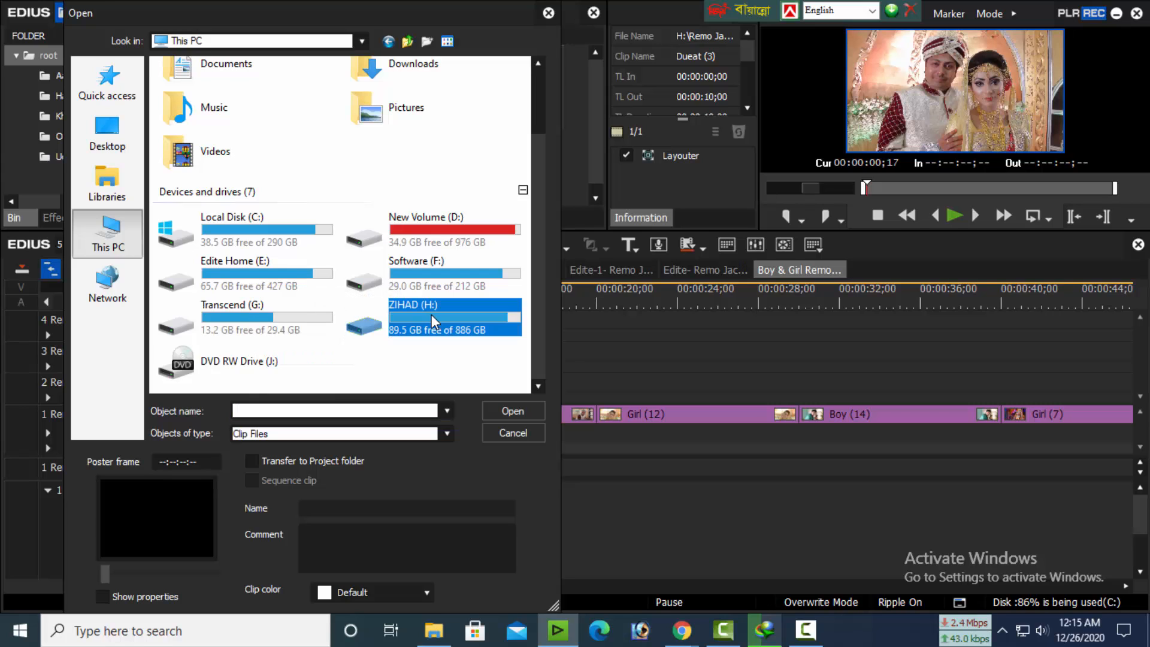
pyautogui.doubleClick(434, 322)
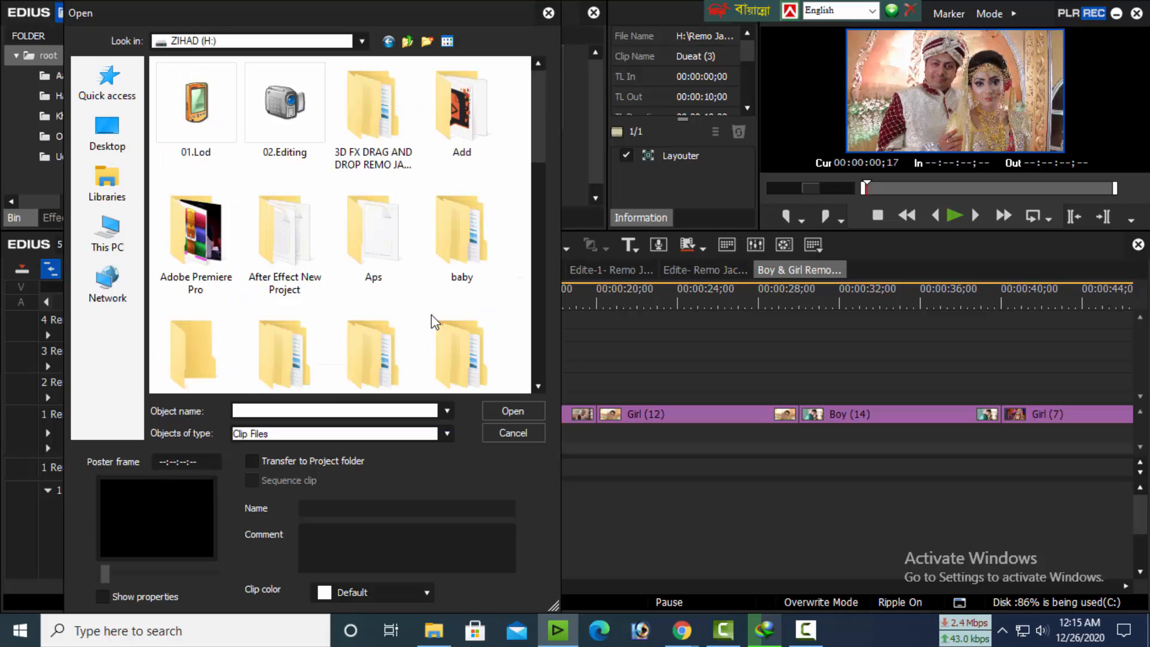
pyautogui.doubleClick(293, 133)
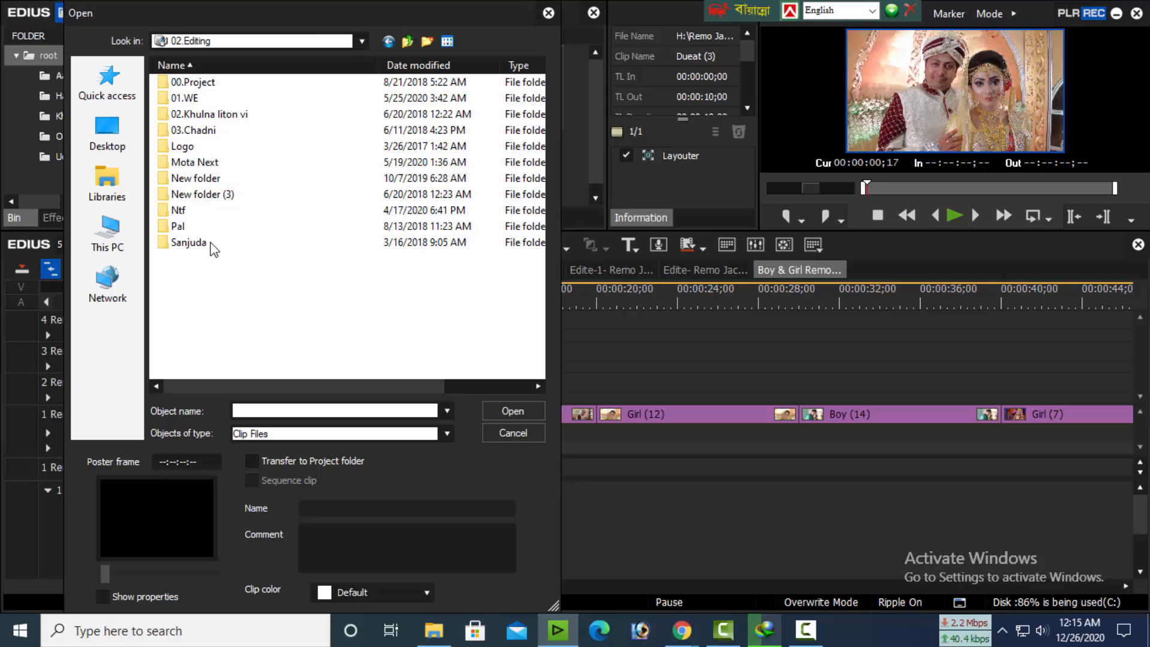
pyautogui.doubleClick(189, 99)
pyautogui.click(407, 42)
pyautogui.click(407, 42)
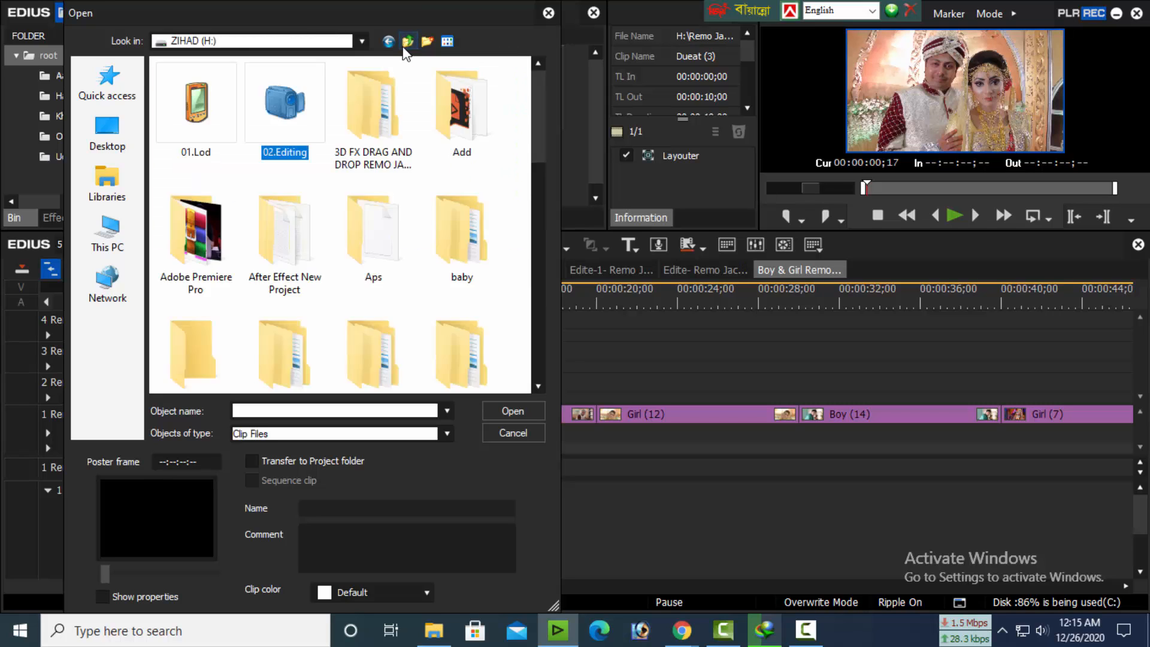
pyautogui.click(407, 41)
# Browse to the inner My folder within Edite and My on the Edite Home (E:) drive
pyautogui.doubleClick(224, 333)
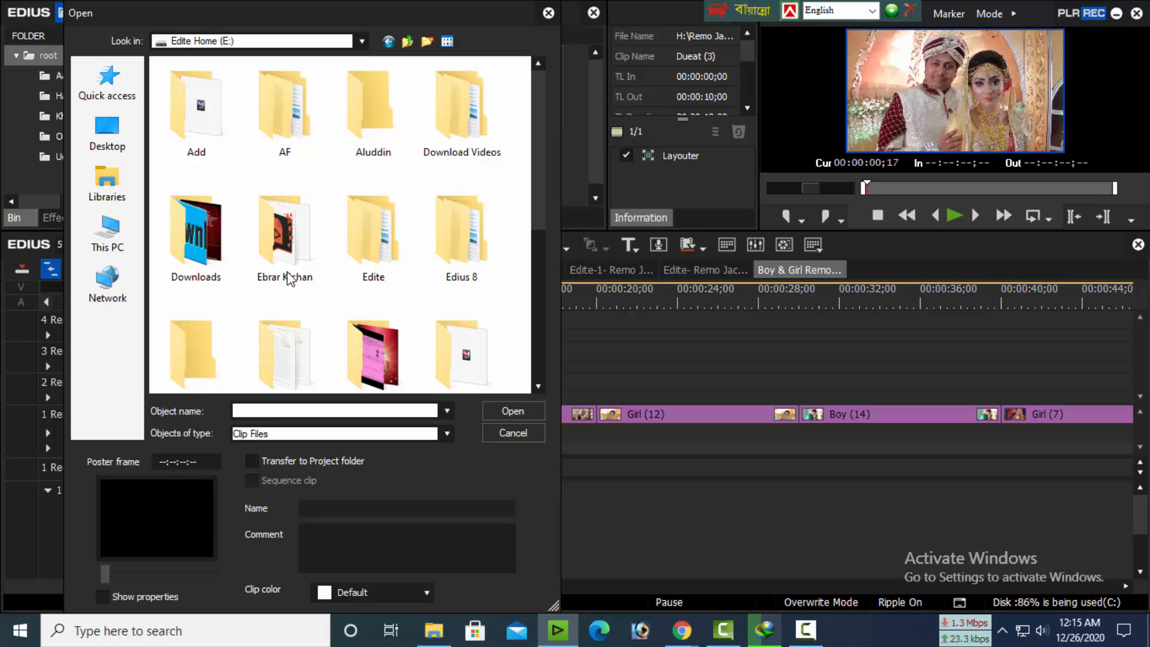
pyautogui.doubleClick(374, 247)
pyautogui.scroll(-3, 277, 287)
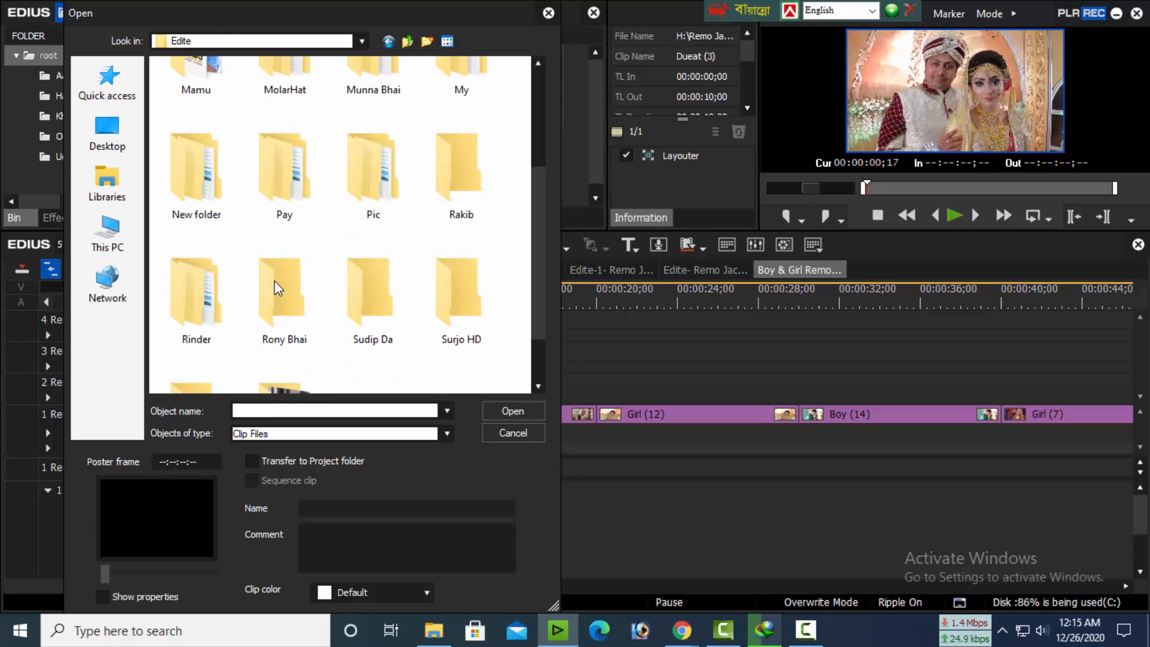
pyautogui.scroll(-2, 275, 286)
pyautogui.scroll(3, 274, 281)
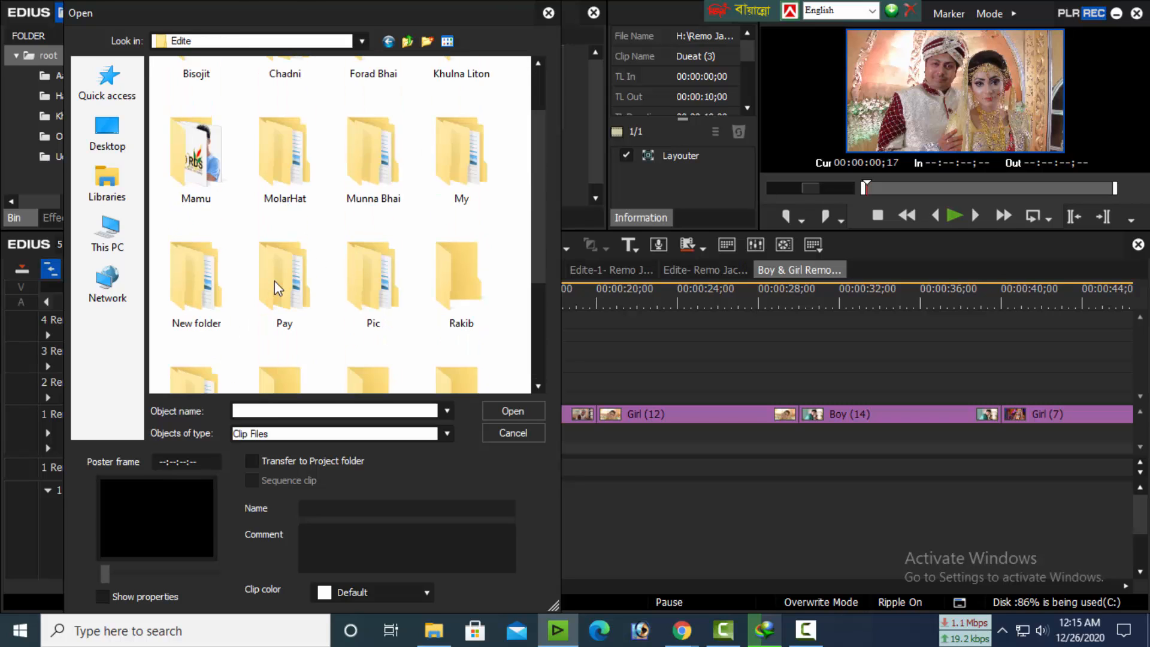
pyautogui.scroll(1, 275, 281)
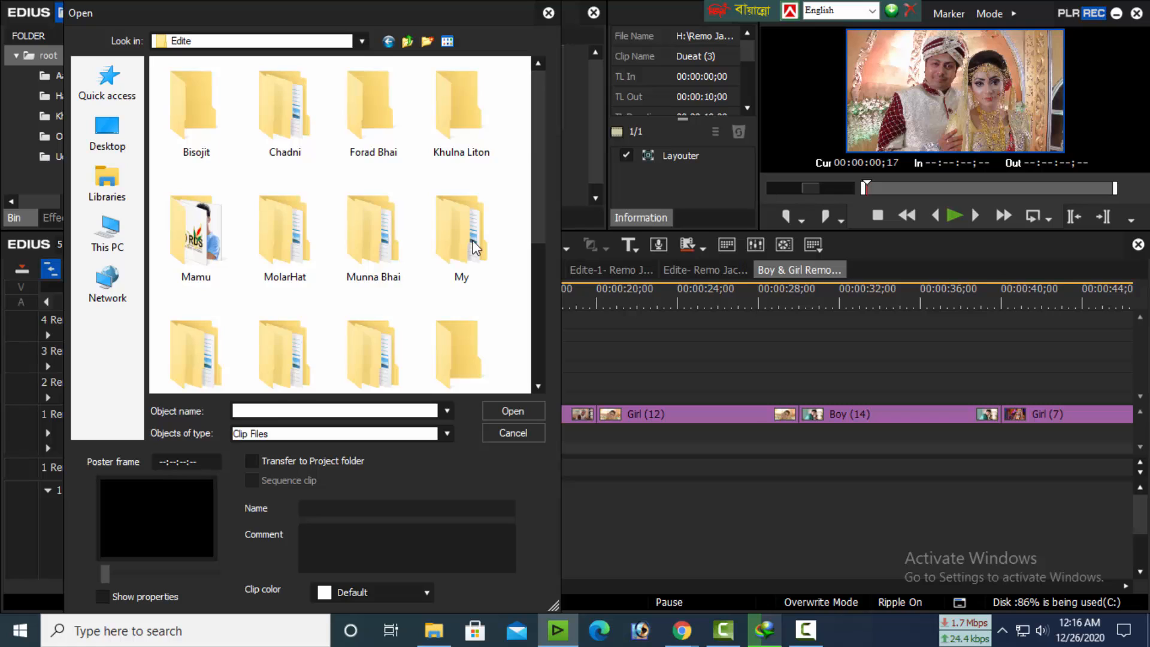
pyautogui.scroll(-3, 476, 246)
pyautogui.scroll(3, 476, 247)
pyautogui.scroll(-3, 476, 247)
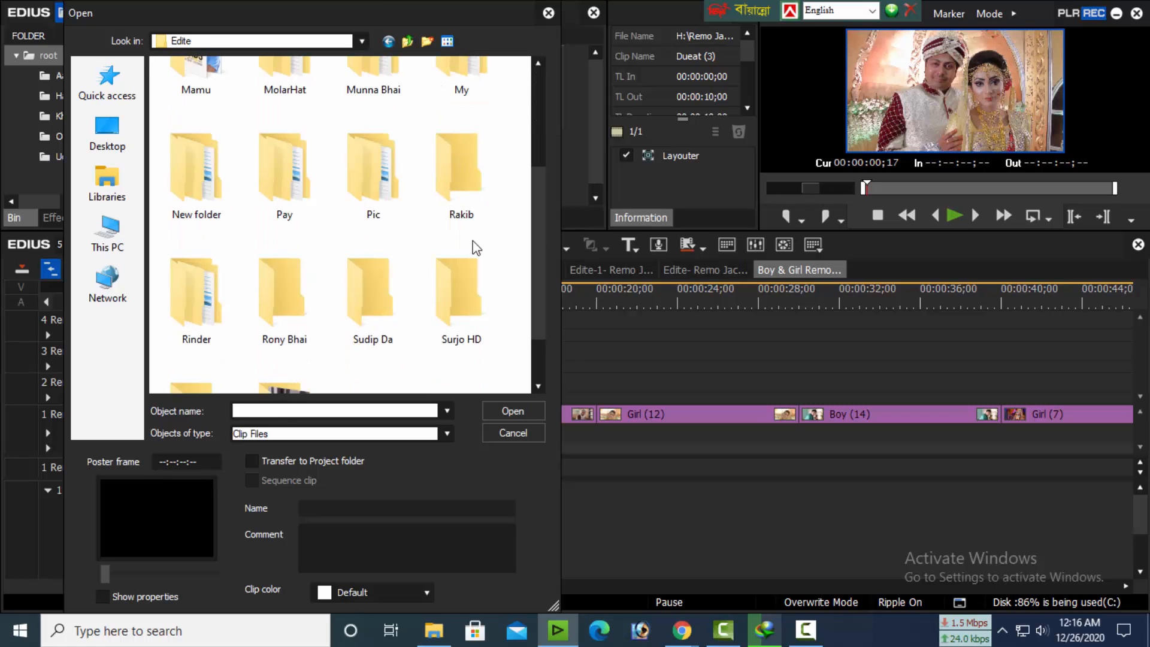
pyautogui.scroll(3, 492, 275)
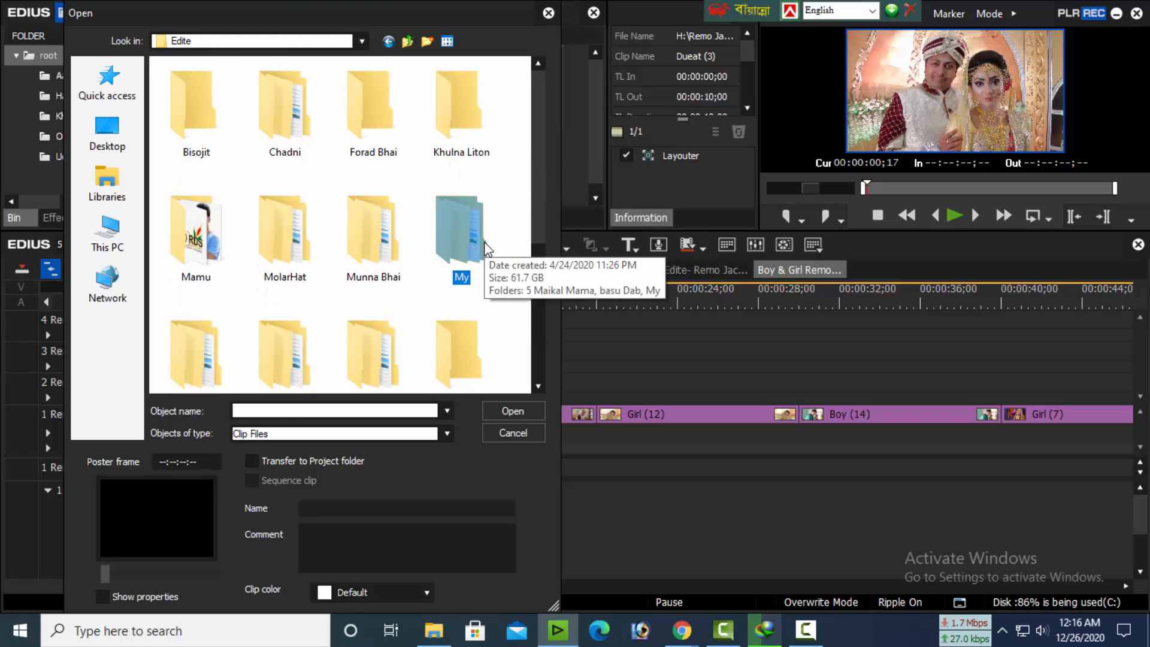
pyautogui.doubleClick(486, 246)
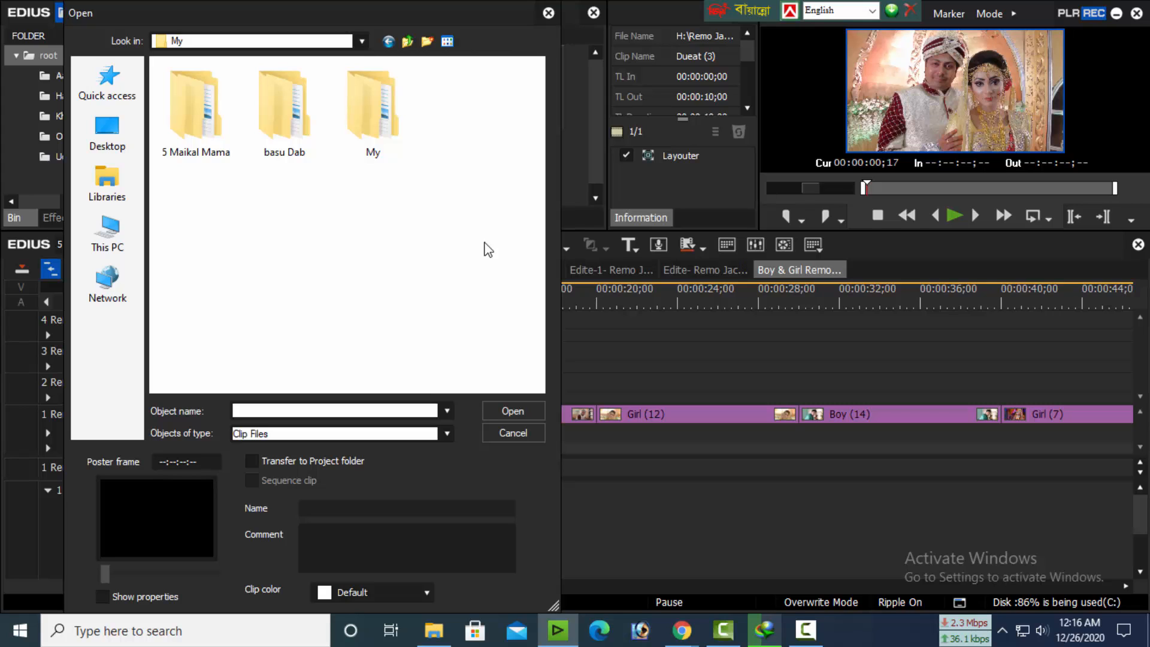
pyautogui.click(383, 148)
pyautogui.doubleClick(383, 147)
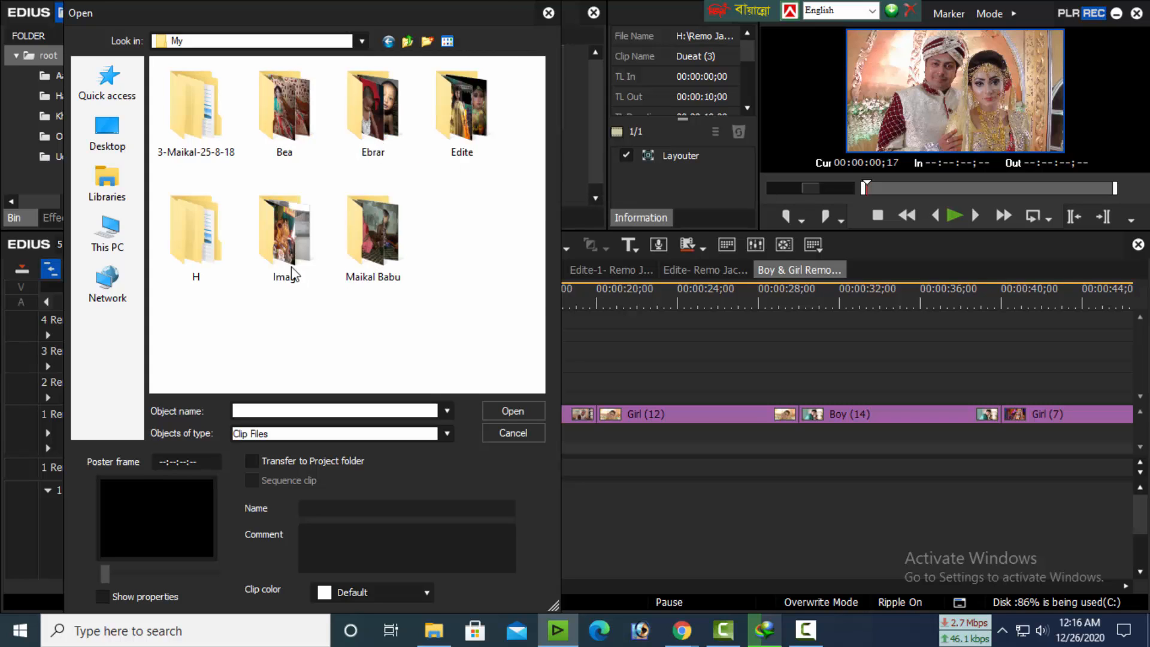
# Check the Imag folder, then import the bride photo DSC_7005 from the Bea folder into the root bin
pyautogui.doubleClick(291, 232)
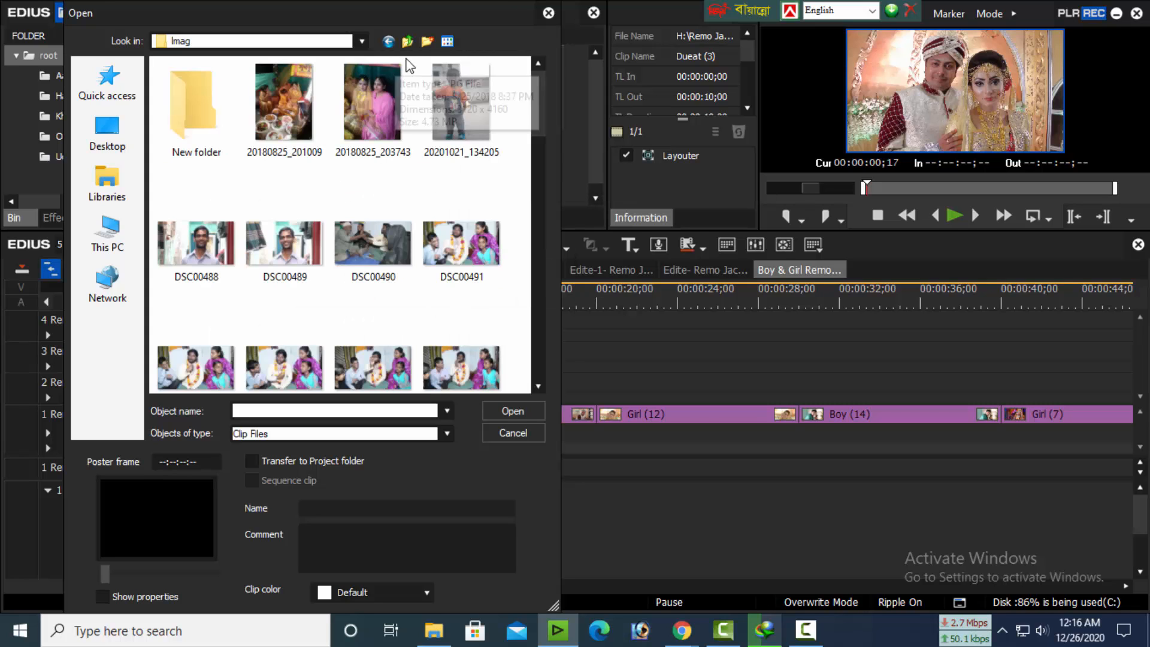
pyautogui.click(407, 40)
pyautogui.doubleClick(277, 128)
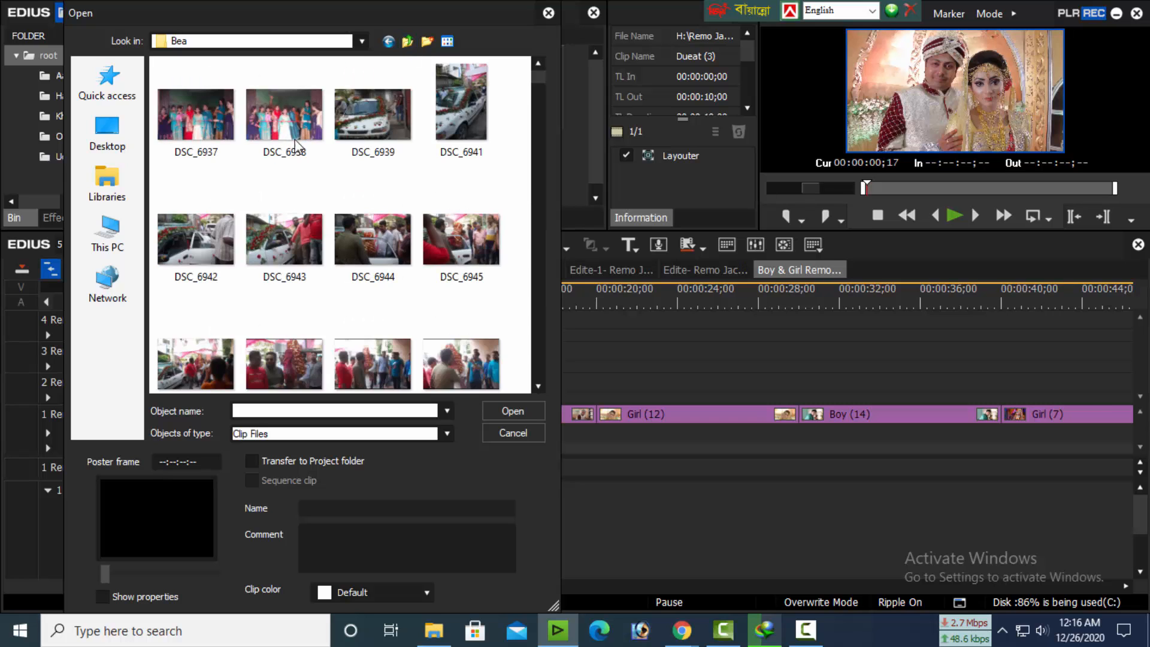
pyautogui.scroll(-3, 411, 269)
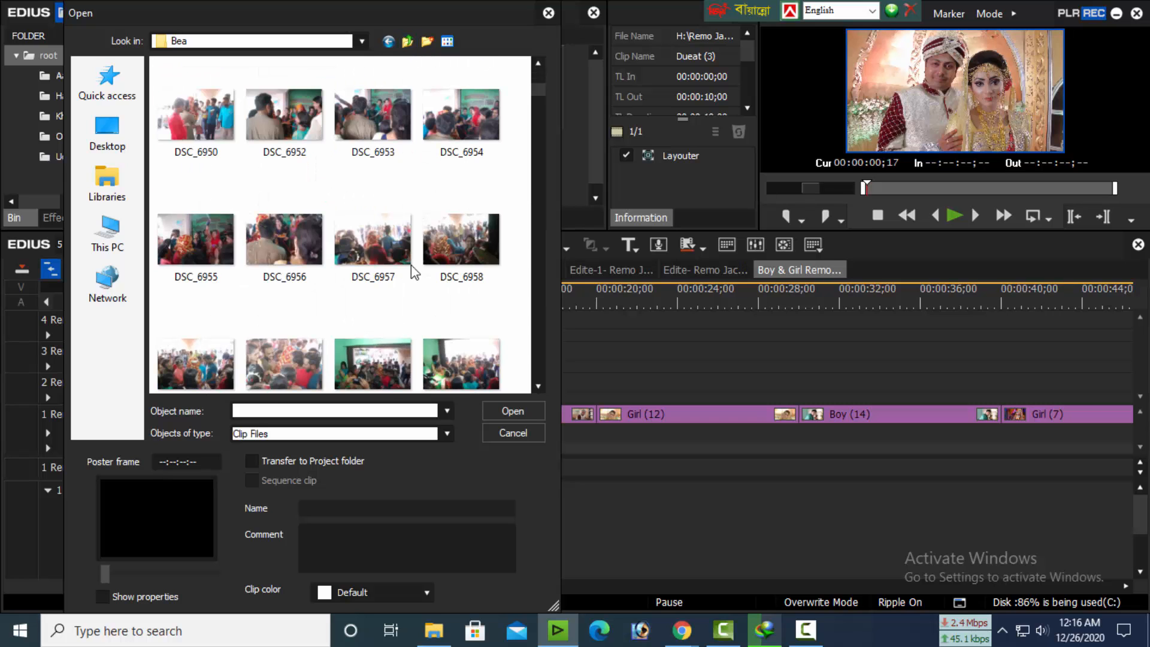
pyautogui.scroll(-5, 412, 272)
pyautogui.scroll(-3, 412, 272)
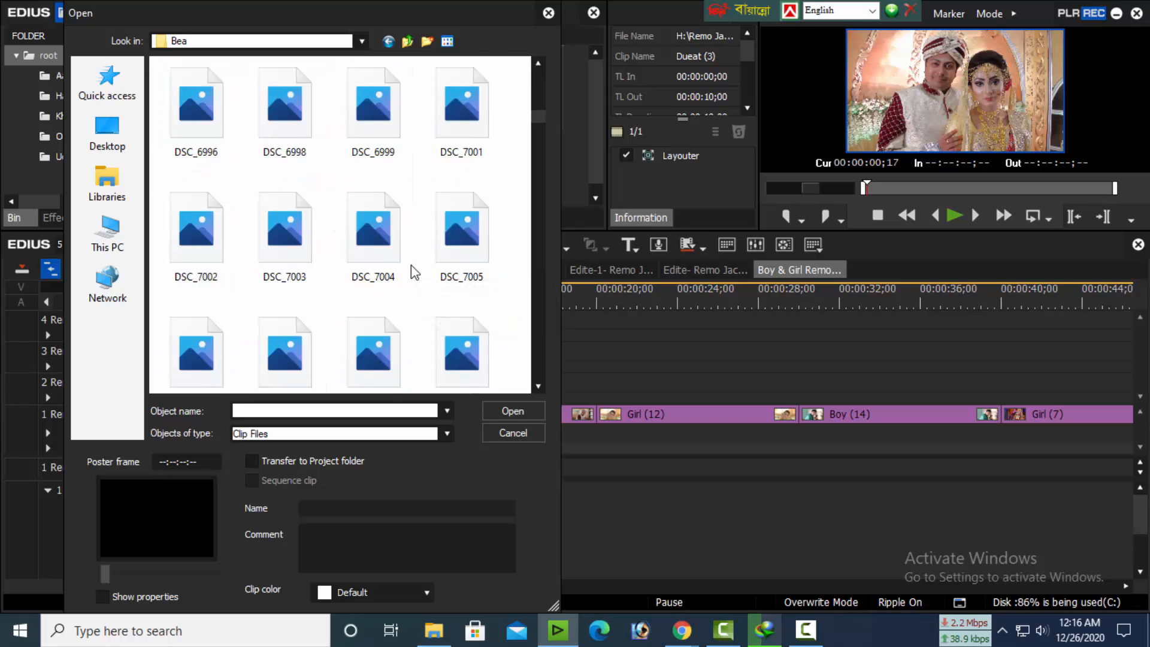
pyautogui.click(453, 243)
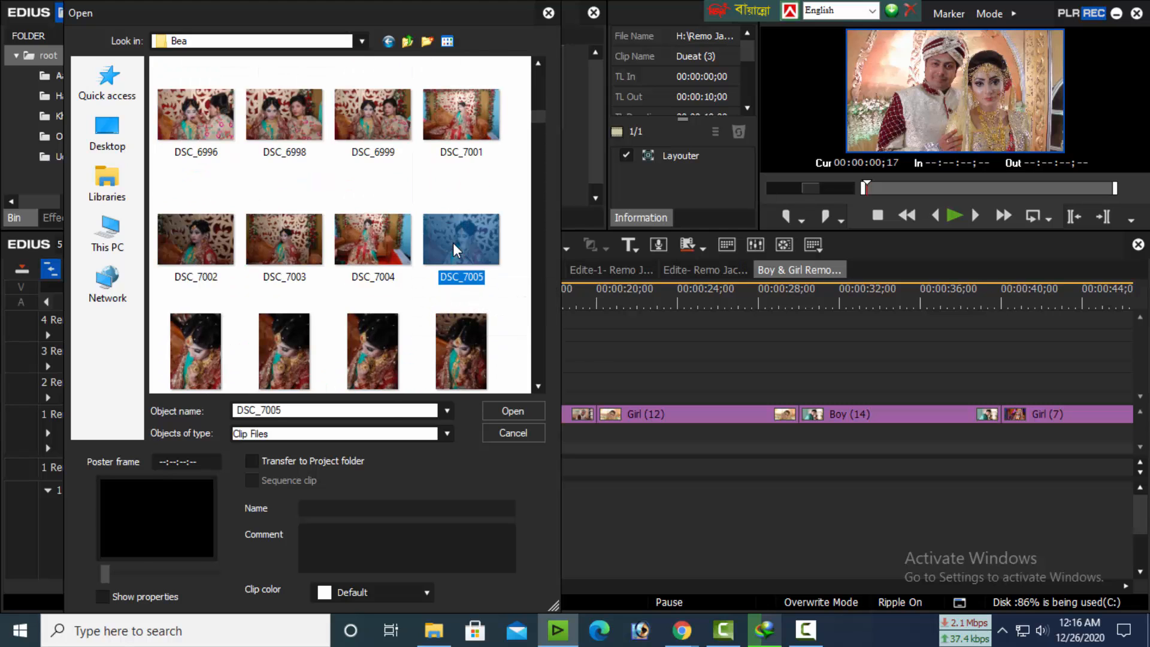
pyautogui.click(525, 409)
# Bring up the clip import dialog again and look through the Bea folder for couple and family photos
pyautogui.doubleClick(497, 171)
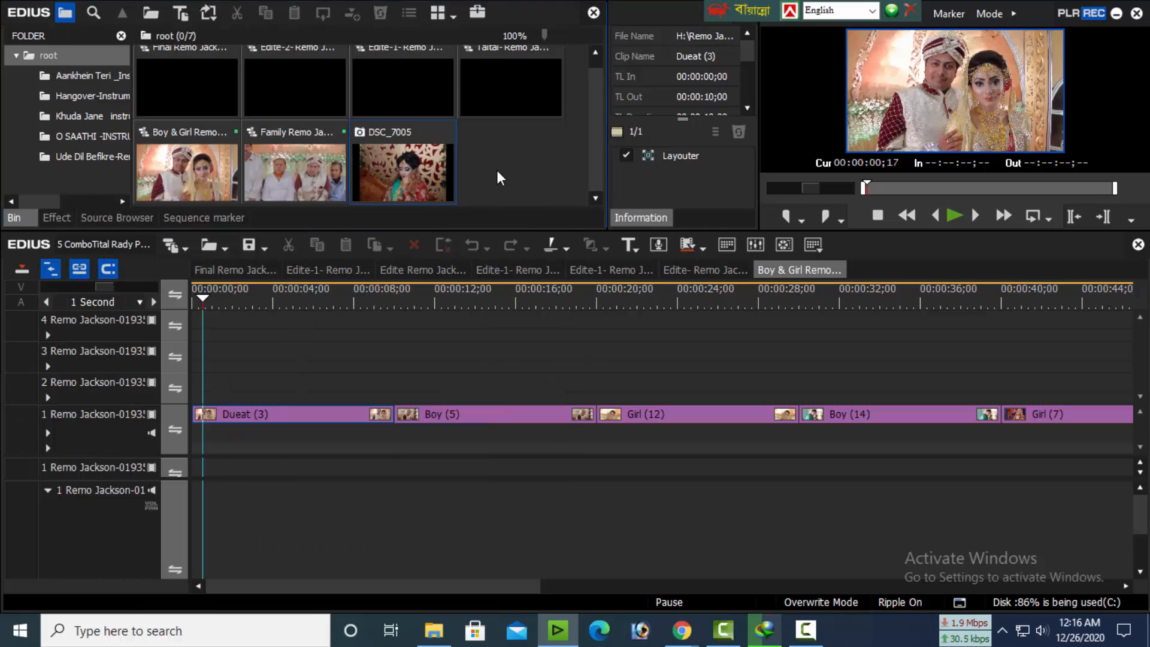
pyautogui.scroll(-5, 415, 286)
pyautogui.scroll(-2, 415, 286)
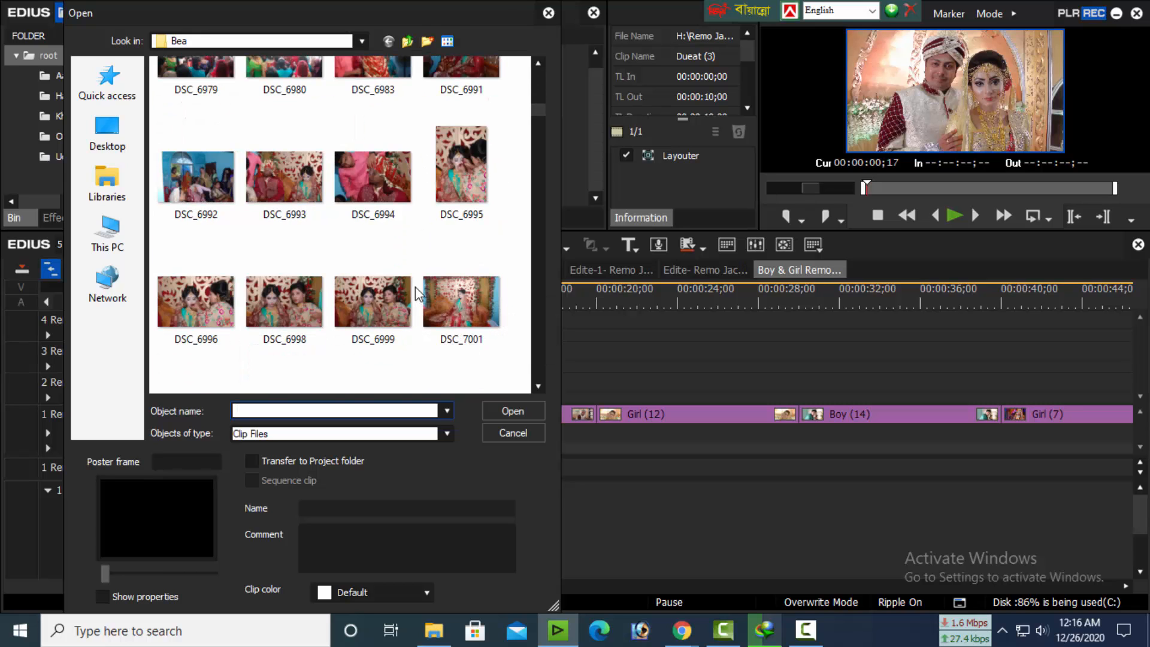
pyautogui.scroll(-2, 384, 309)
pyautogui.scroll(-3, 383, 309)
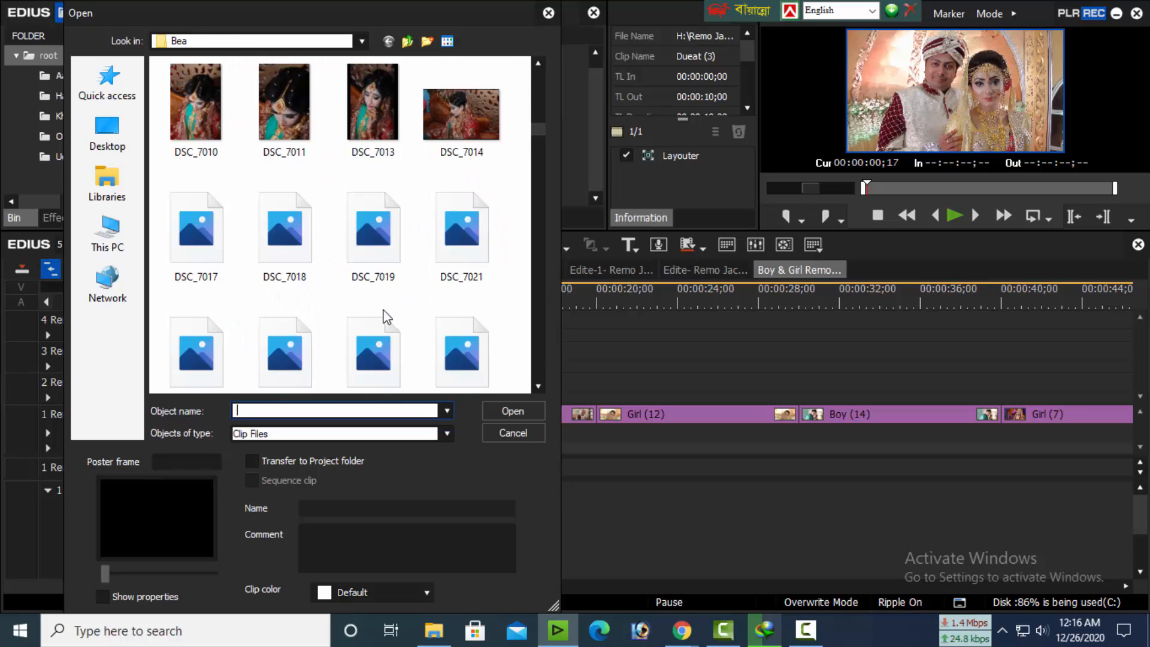
pyautogui.scroll(-3, 385, 313)
pyautogui.scroll(-3, 385, 318)
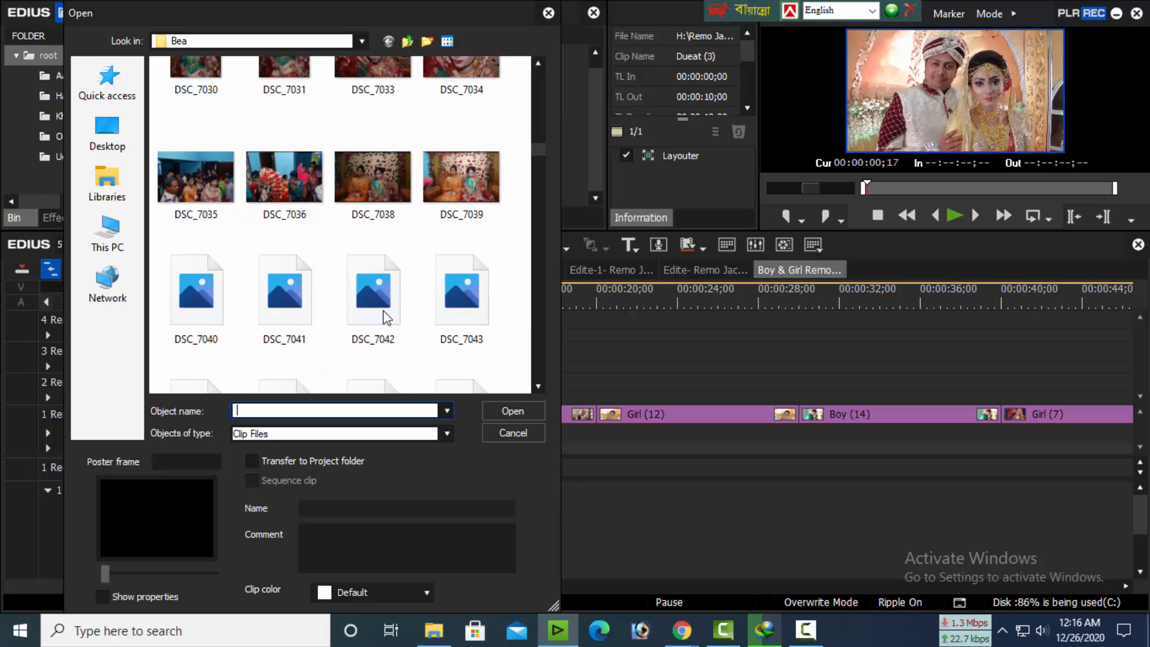
pyautogui.scroll(-6, 449, 325)
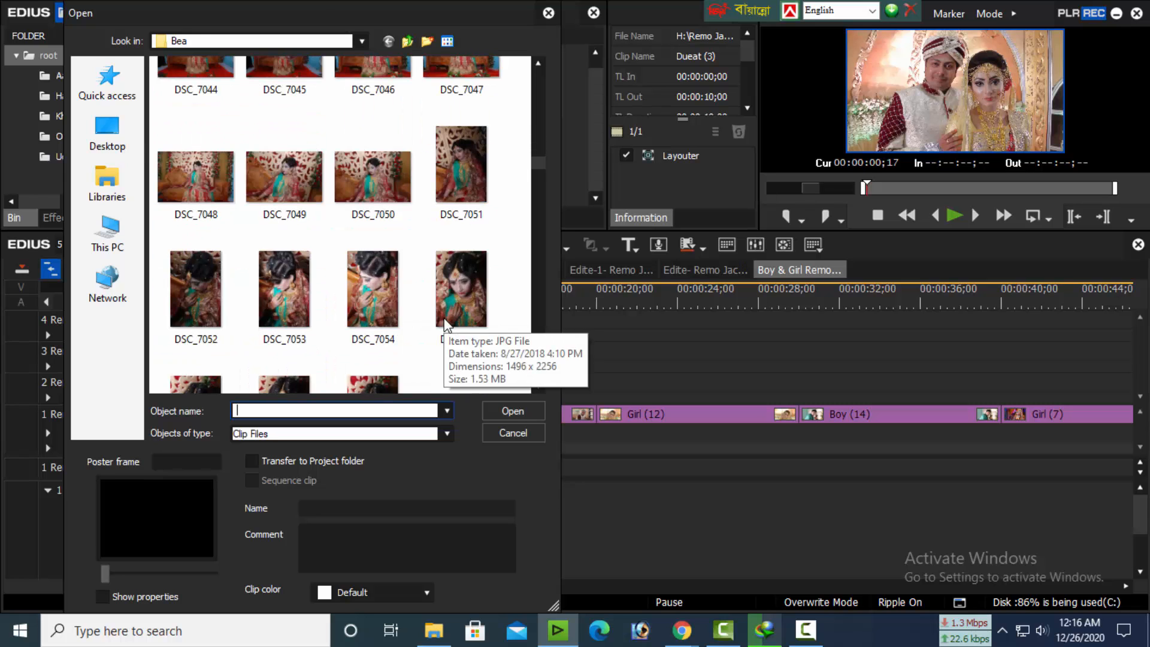
pyautogui.scroll(-5, 446, 325)
pyautogui.scroll(-2, 445, 325)
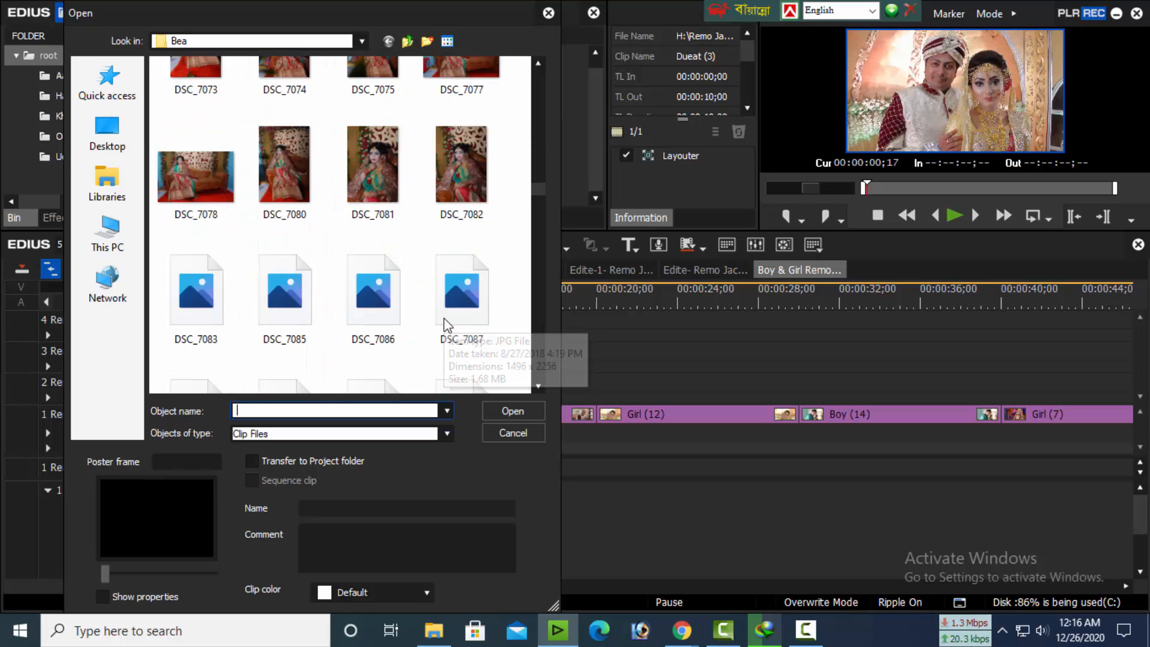
pyautogui.scroll(-5, 445, 326)
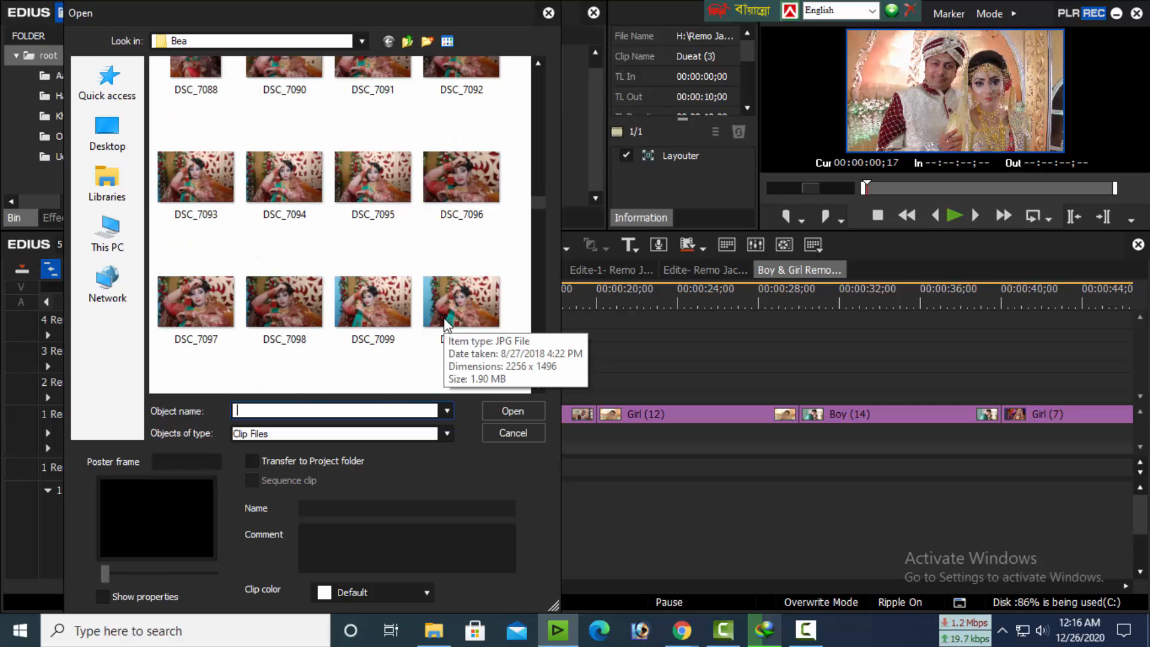
pyautogui.scroll(-9, 445, 325)
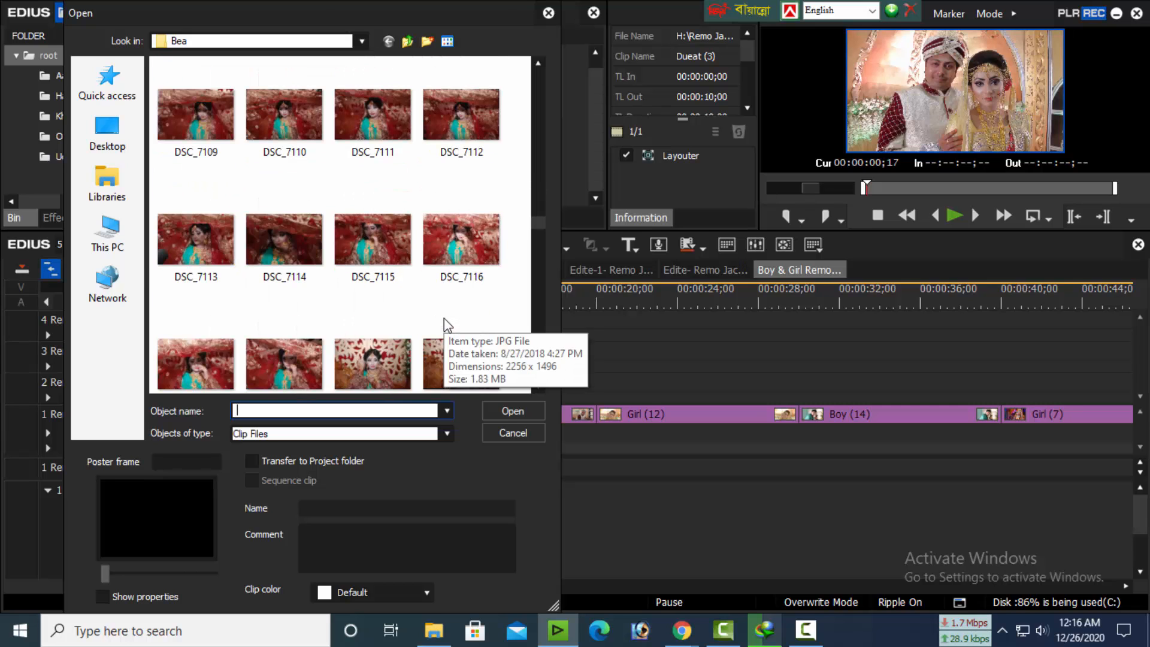
pyautogui.scroll(-6, 444, 320)
pyautogui.scroll(-4, 443, 318)
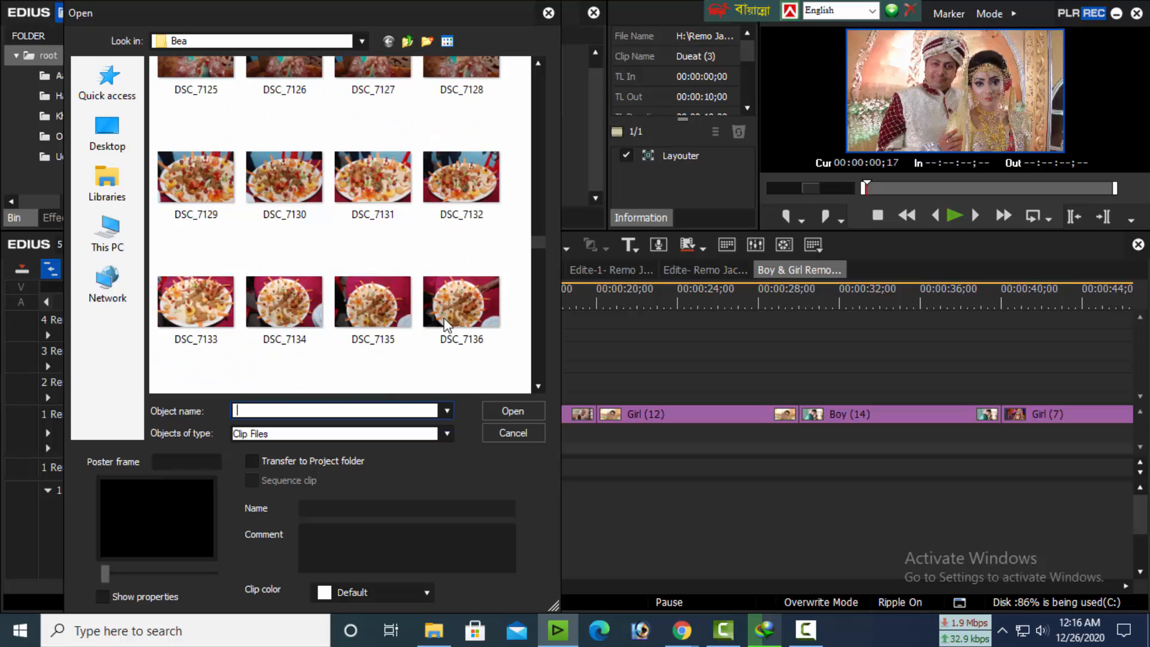
pyautogui.scroll(7, 444, 318)
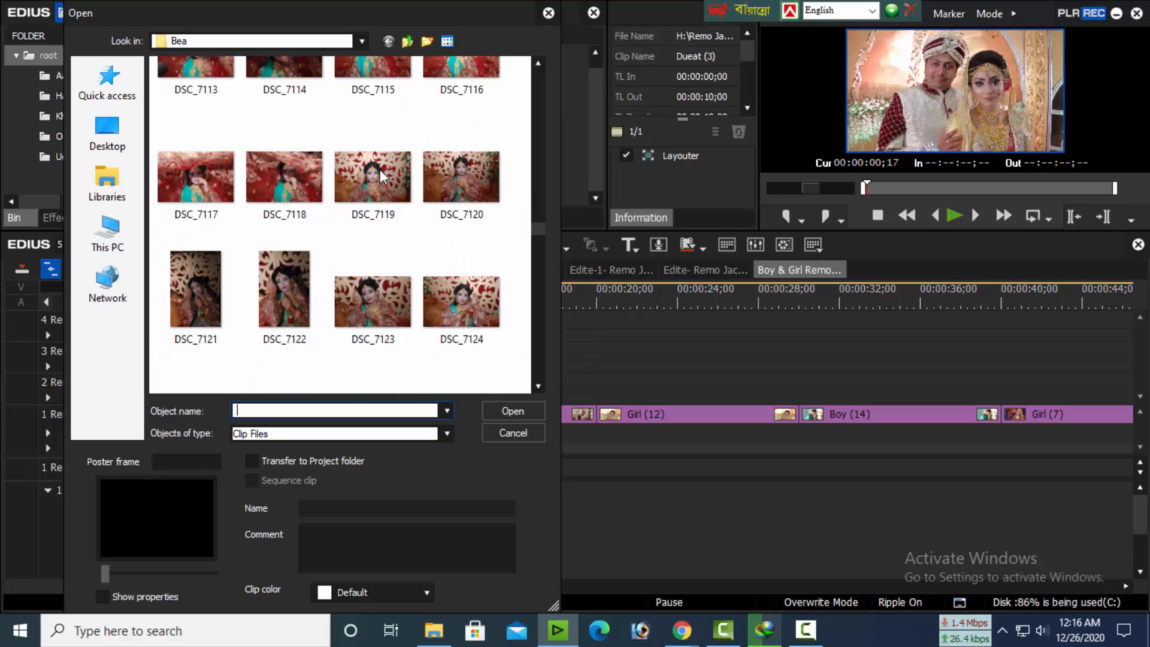
pyautogui.scroll(2, 443, 293)
pyautogui.scroll(-12, 443, 294)
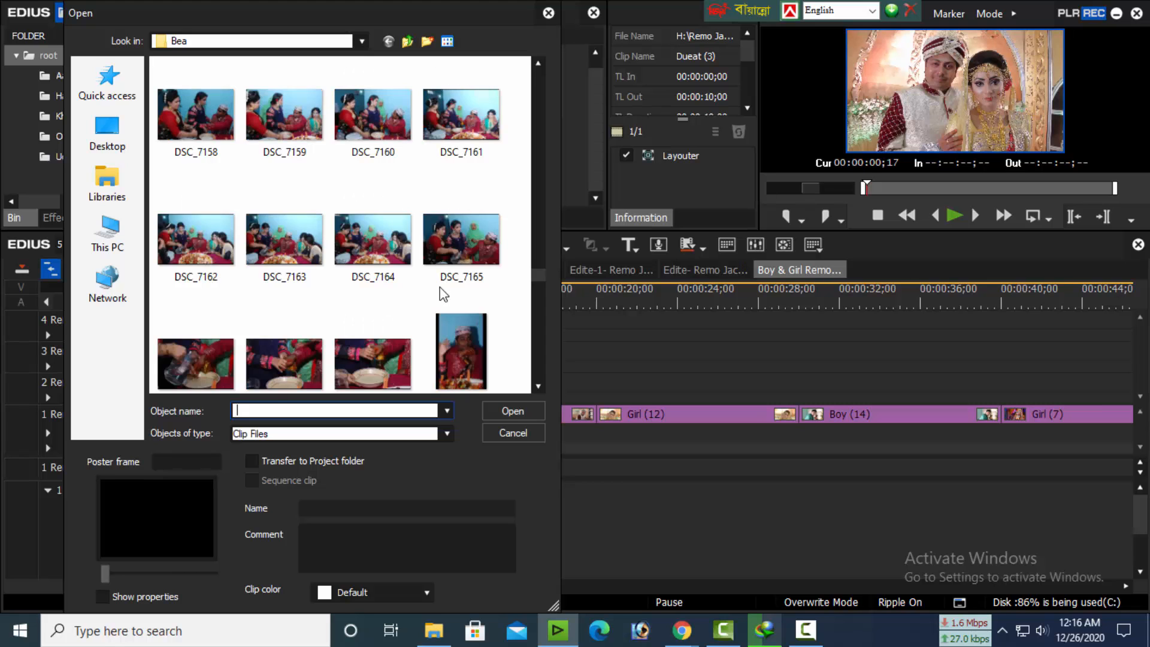
pyautogui.scroll(-5, 443, 294)
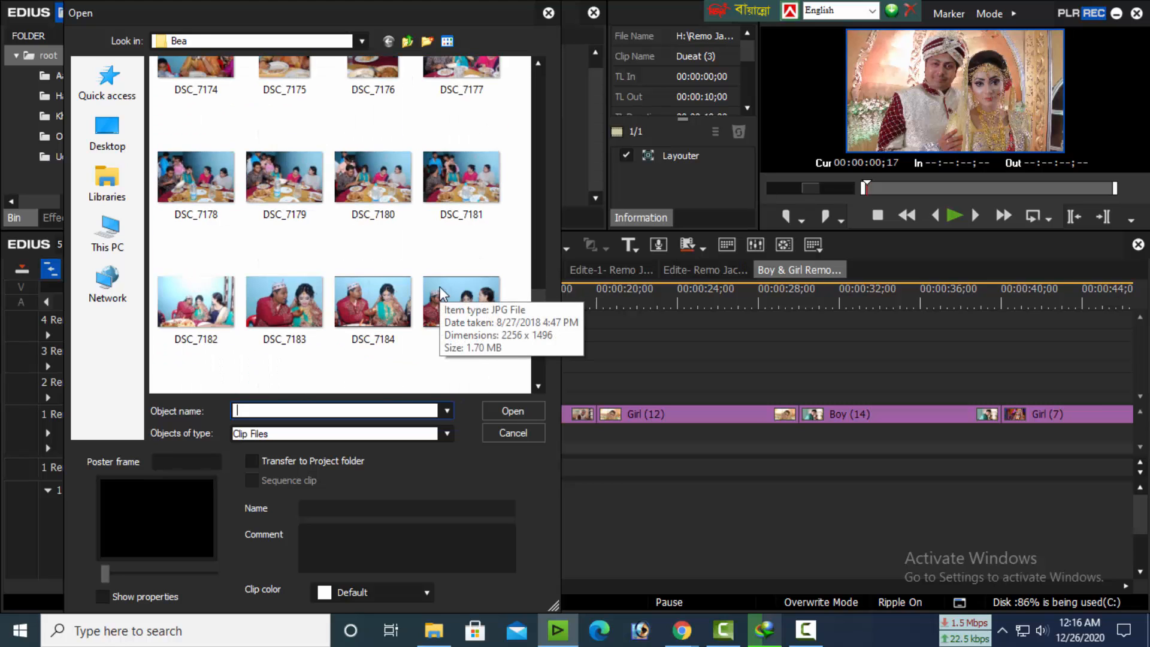
pyautogui.scroll(-5, 443, 293)
pyautogui.scroll(-5, 441, 287)
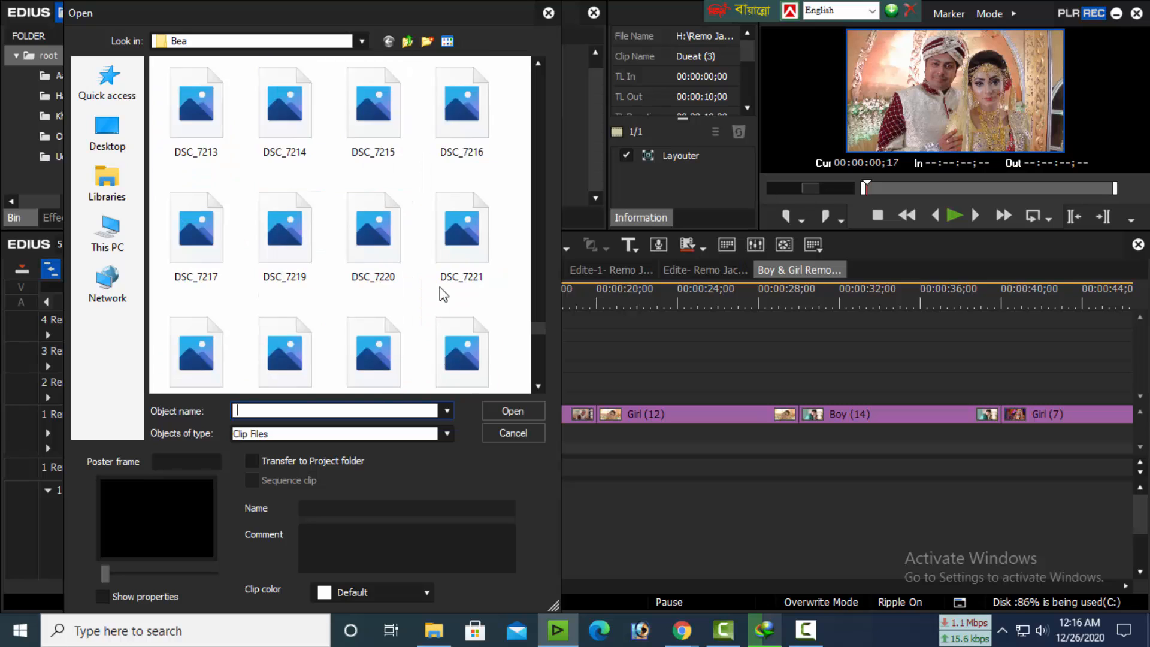
pyautogui.scroll(-3, 440, 289)
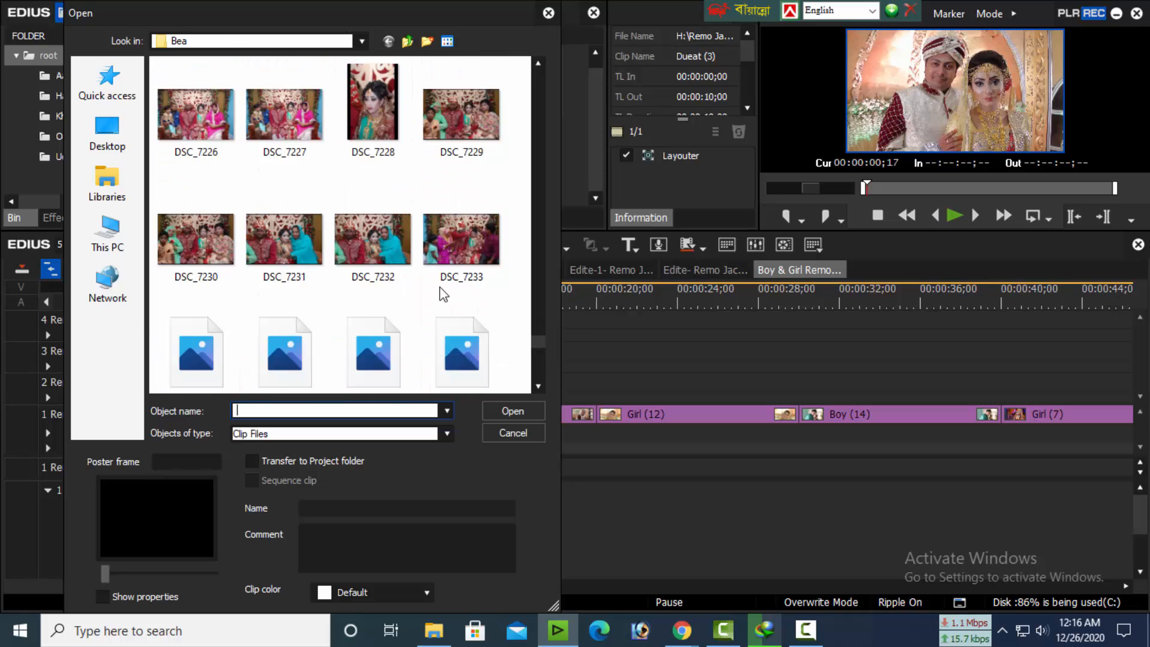
pyautogui.scroll(-1, 440, 288)
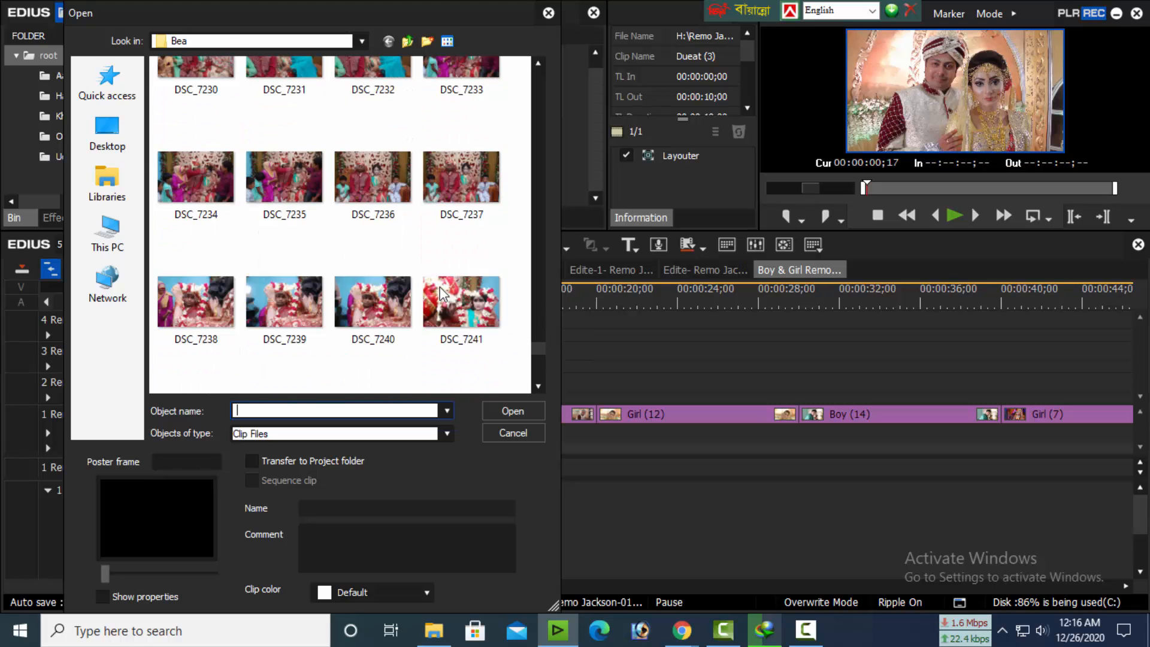
# Import the photos DSC_7236, DSC_7241, DSC_7246, DSC_7249, DSC_7250, DSC_7251, DSC_7252 and DSC_7253 into the root bin
pyautogui.click(390, 195)
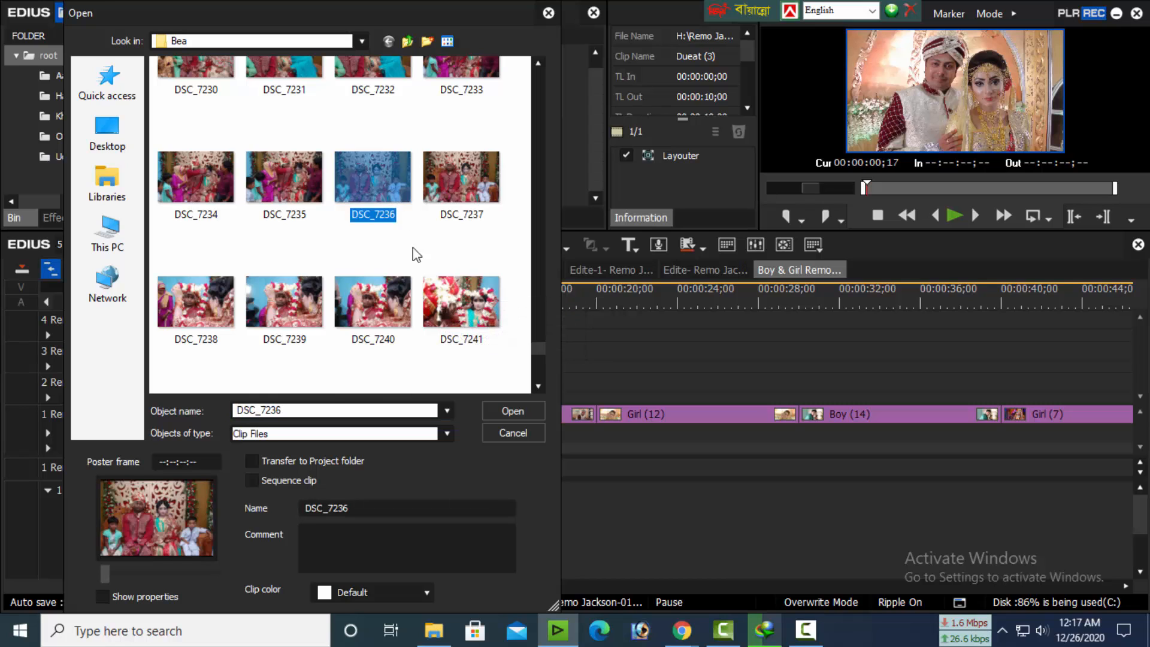
pyautogui.keyDown('ctrl'); pyautogui.click(456, 312); pyautogui.keyUp('ctrl')
pyautogui.scroll(-3, 456, 313)
pyautogui.keyDown('ctrl'); pyautogui.click(455, 308); pyautogui.keyUp('ctrl')
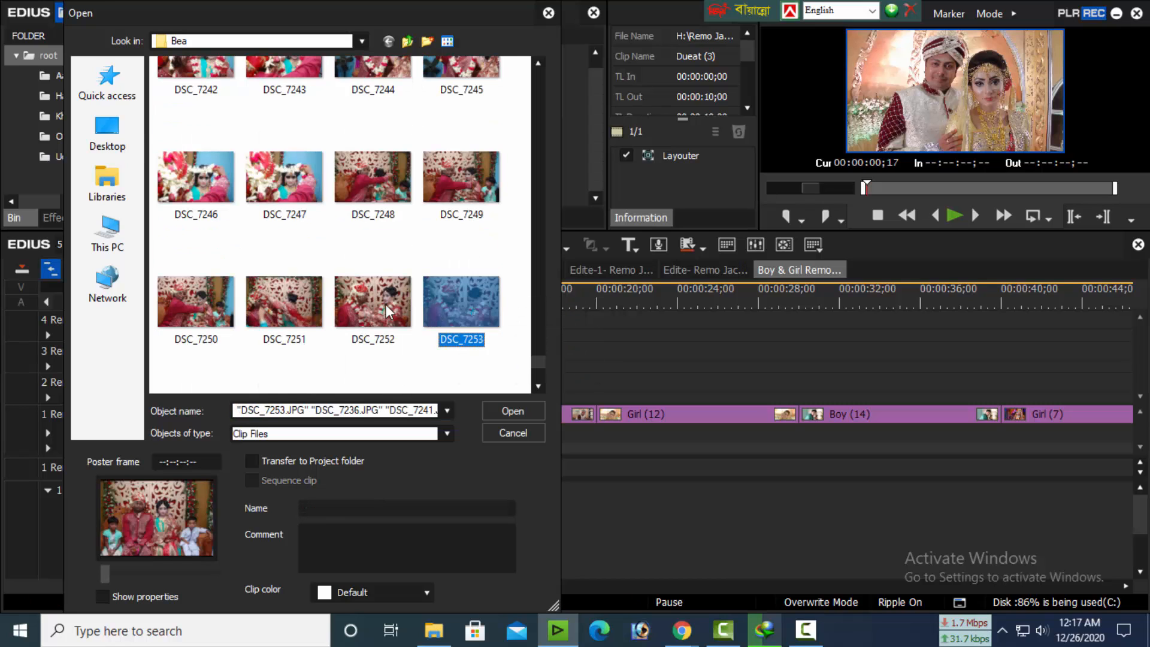
pyautogui.keyDown('ctrl'); pyautogui.click(386, 310); pyautogui.keyUp('ctrl')
pyautogui.keyDown('ctrl'); pyautogui.click(475, 192); pyautogui.keyUp('ctrl')
pyautogui.keyDown('ctrl'); pyautogui.click(270, 328); pyautogui.keyUp('ctrl')
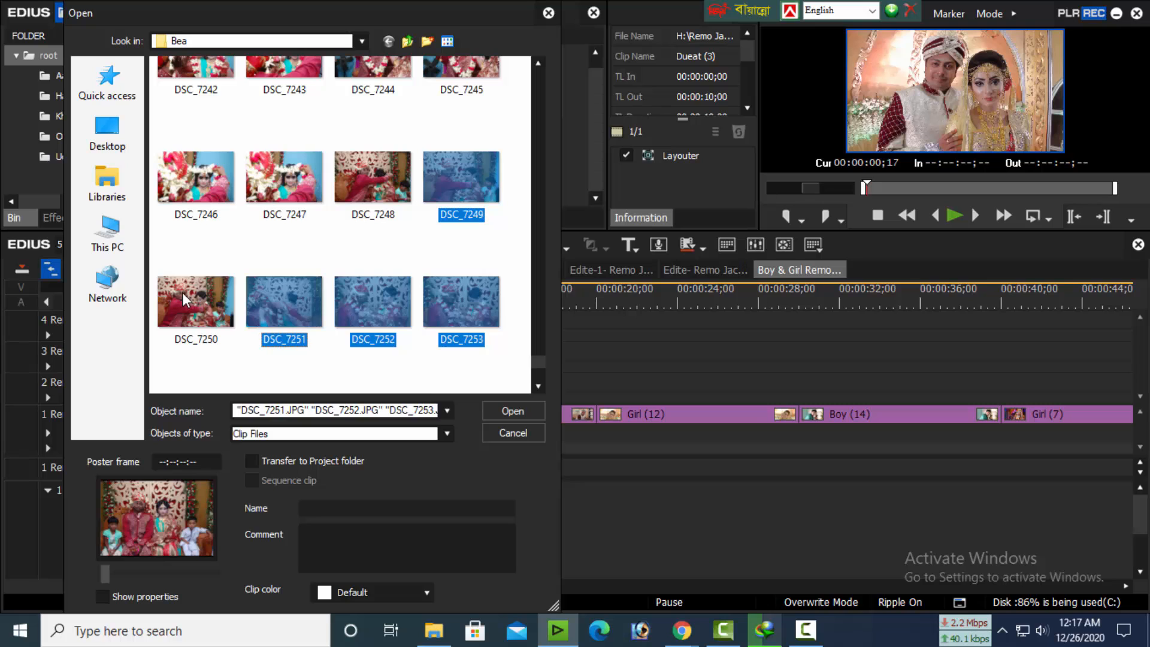
pyautogui.keyDown('ctrl'); pyautogui.click(186, 299); pyautogui.keyUp('ctrl')
pyautogui.keyDown('ctrl'); pyautogui.click(199, 184); pyautogui.keyUp('ctrl')
pyautogui.click(503, 403)
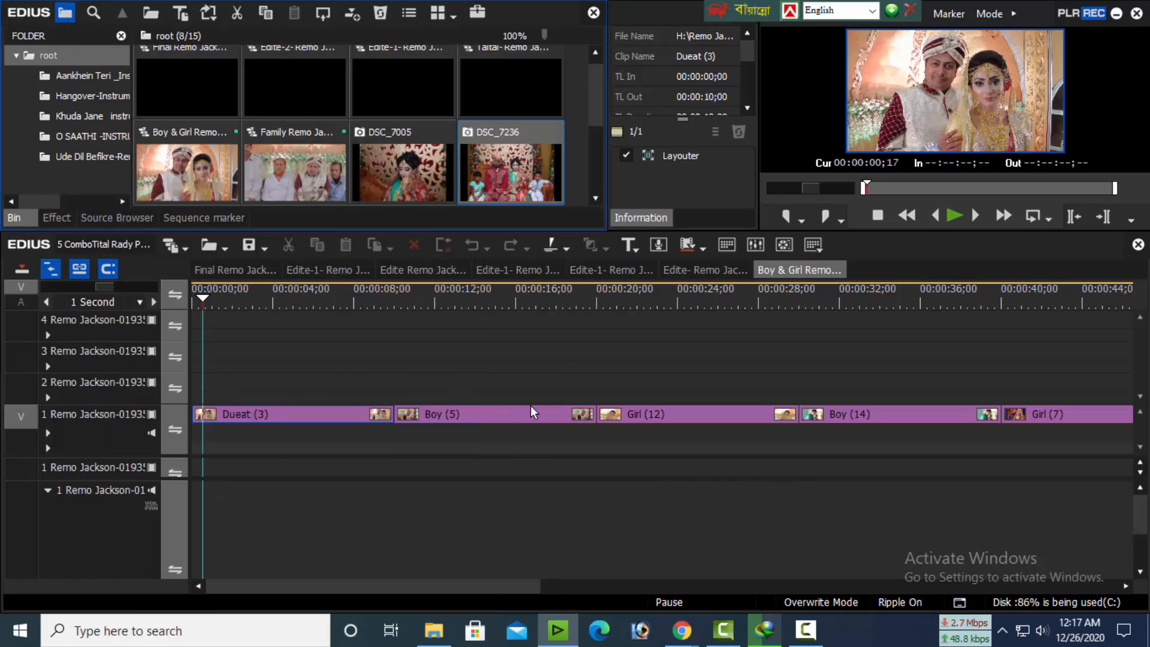
# Place DSC_7005 on track 2 from the start of the Boy & Girl sequence and extend it to 00:01:20;02
pyautogui.moveTo(403, 173); pyautogui.dragTo(157, 388)
pyautogui.moveTo(290, 384); pyautogui.dragTo(921, 400)
pyautogui.hotkey('ctrl', '0')
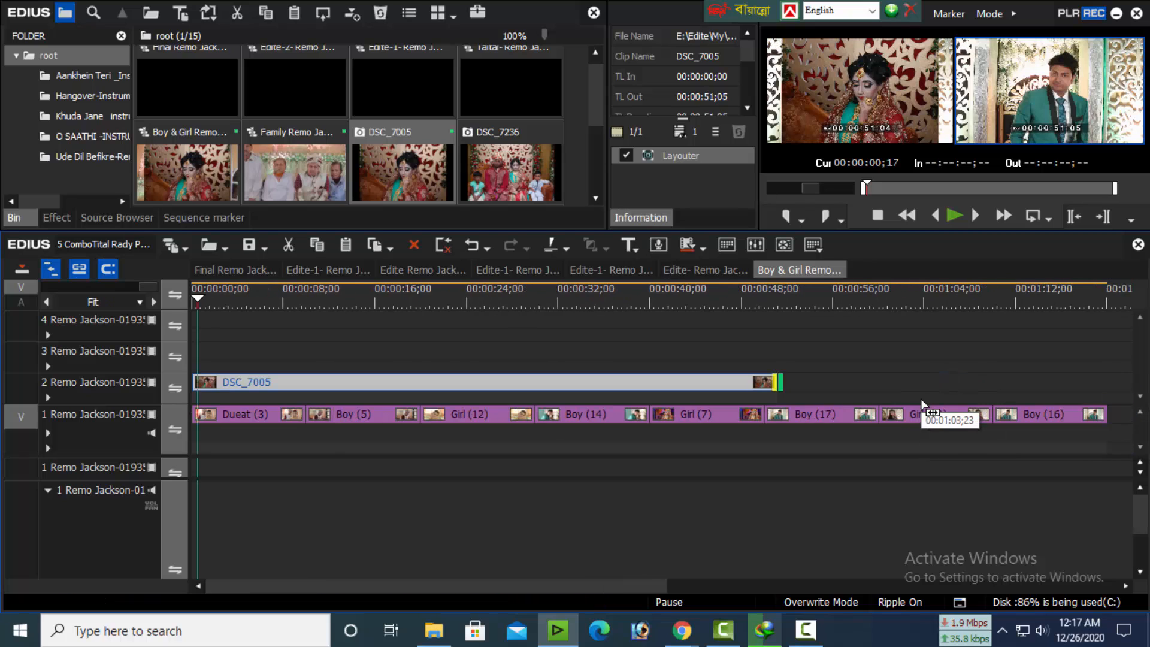
pyautogui.moveTo(778, 384); pyautogui.dragTo(1107, 396)
# Enable Ignore pixel aspect in the Layouter of the DSC_7005 clip, previewed at 00:00:30;00, and apply it
pyautogui.moveTo(724, 303); pyautogui.dragTo(623, 392)
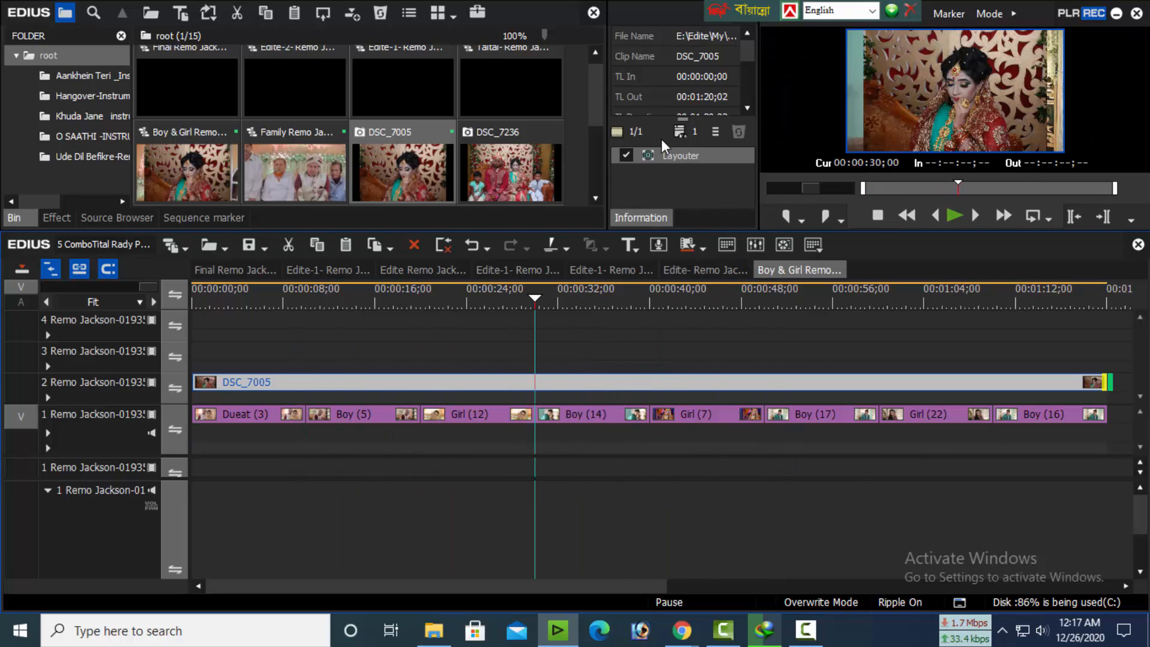
pyautogui.click(663, 154)
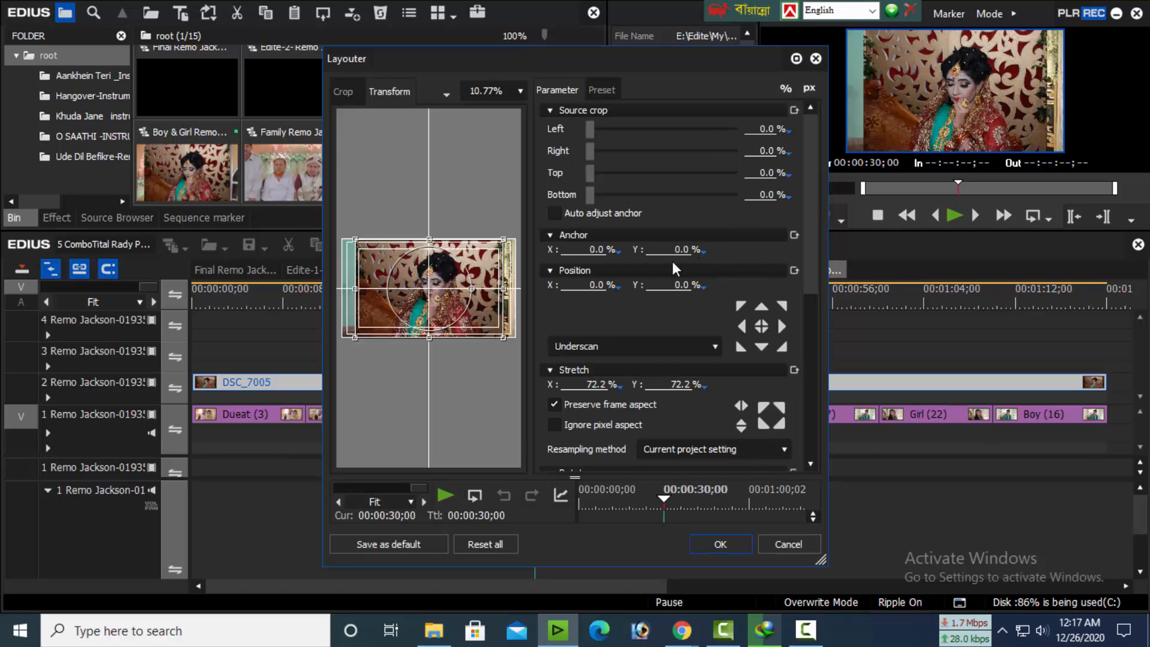
pyautogui.click(594, 428)
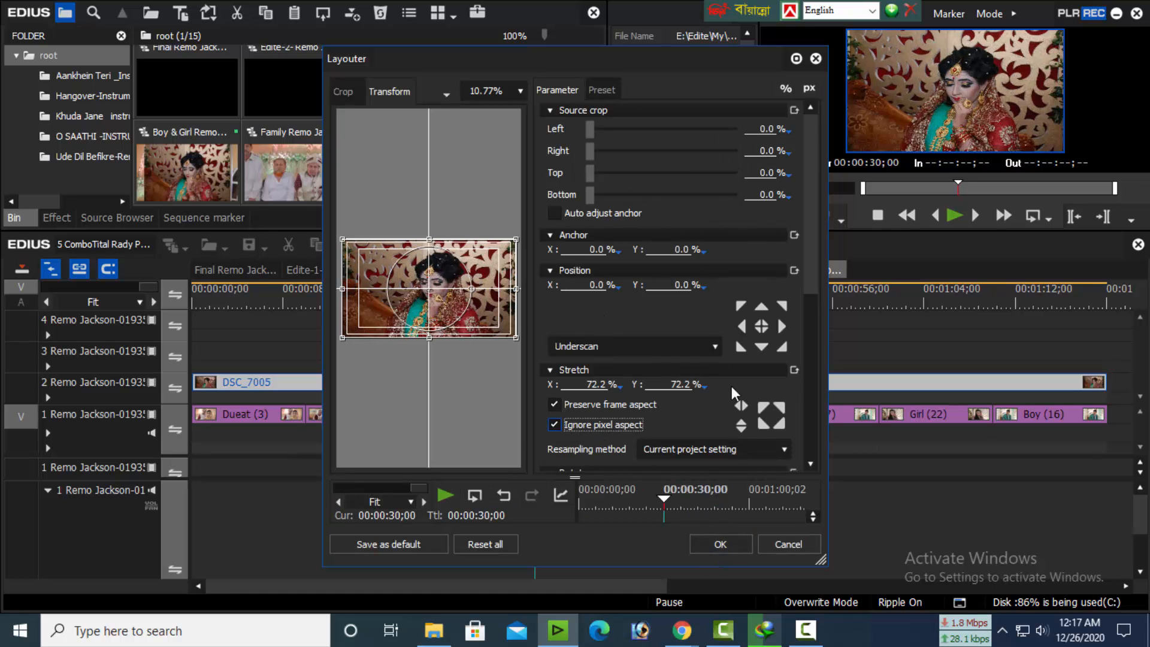
pyautogui.click(795, 60)
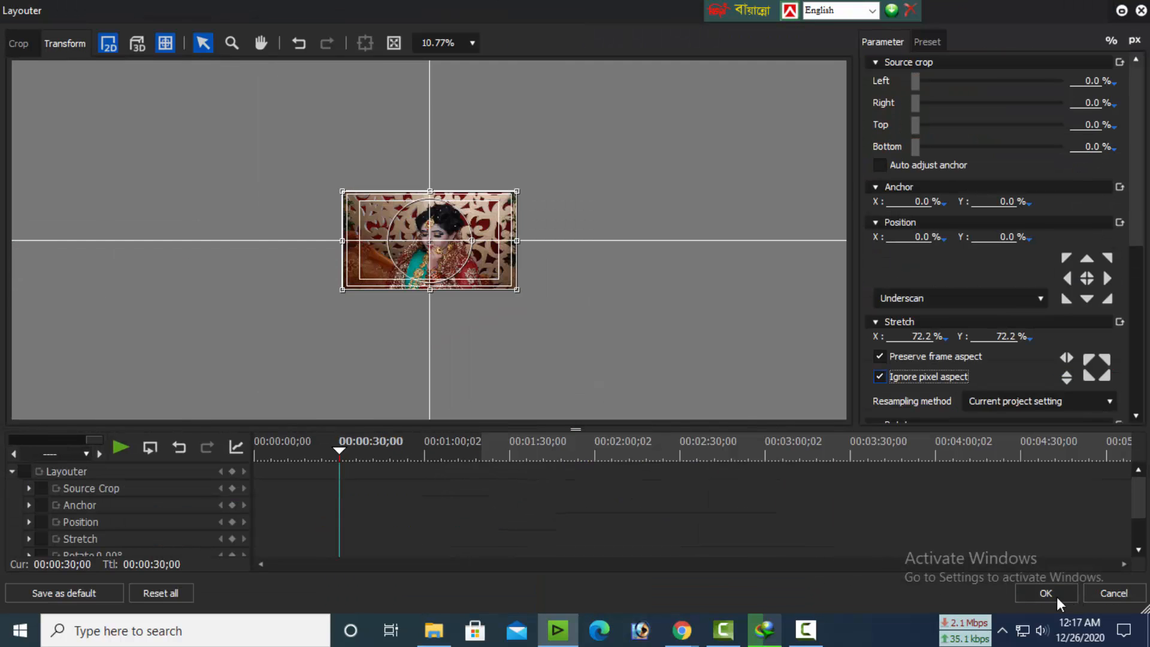
pyautogui.click(1048, 593)
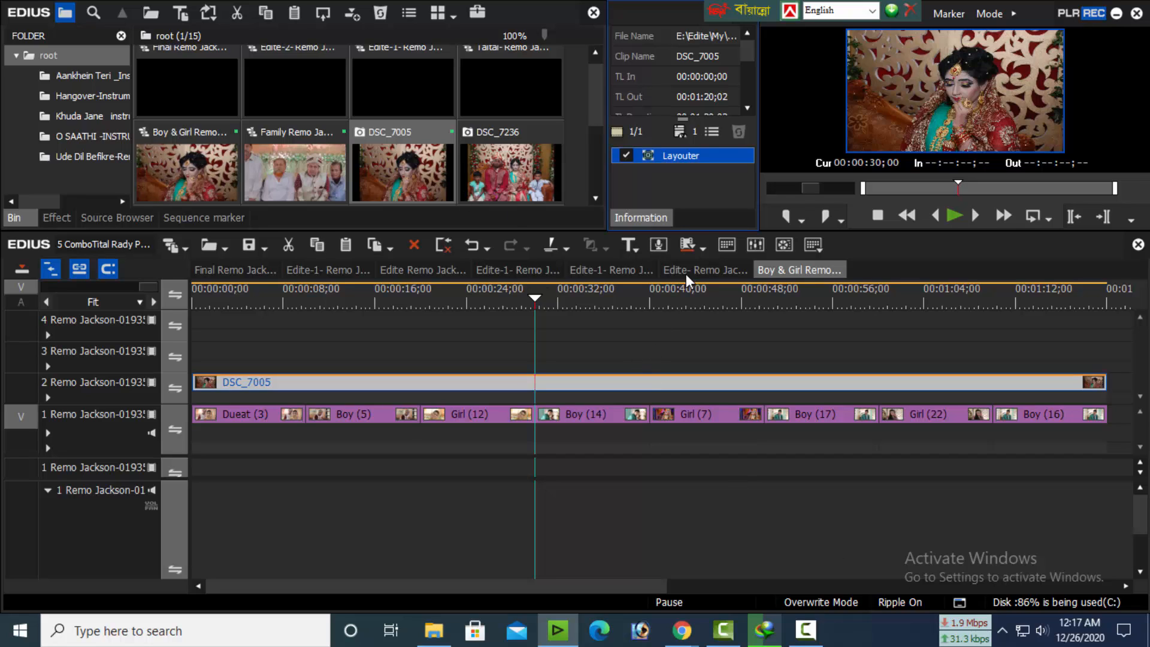
# Open the Family sequence and place DSC_7236 on track 3 from the sequence start
pyautogui.doubleClick(309, 152)
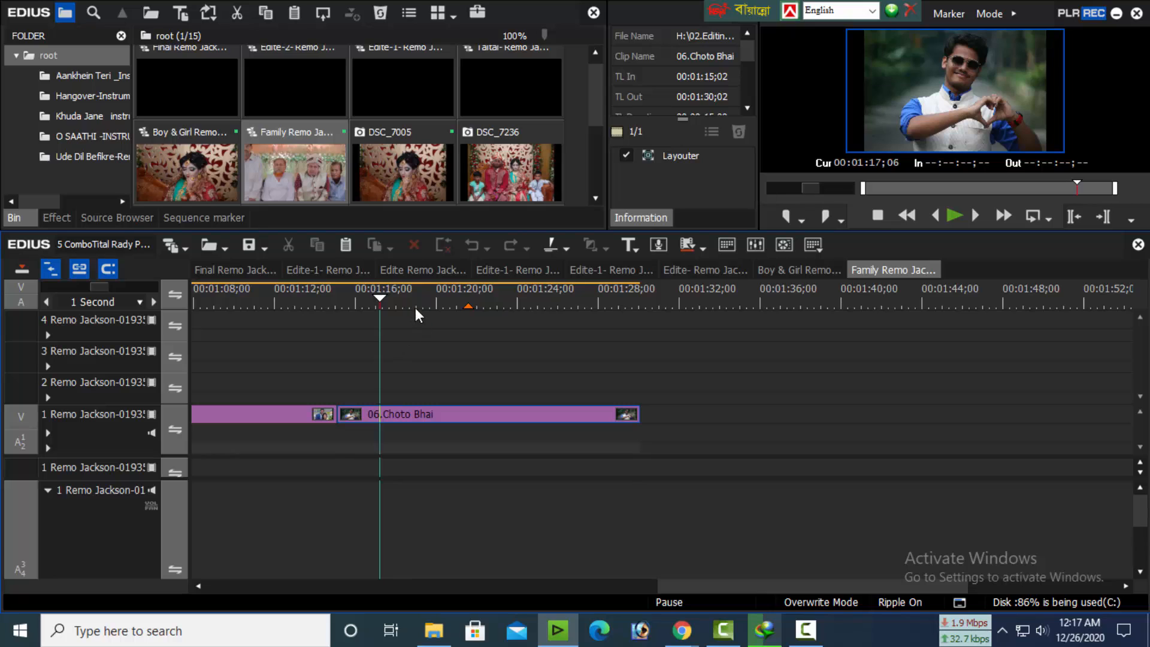
pyautogui.scroll(-3, 440, 335)
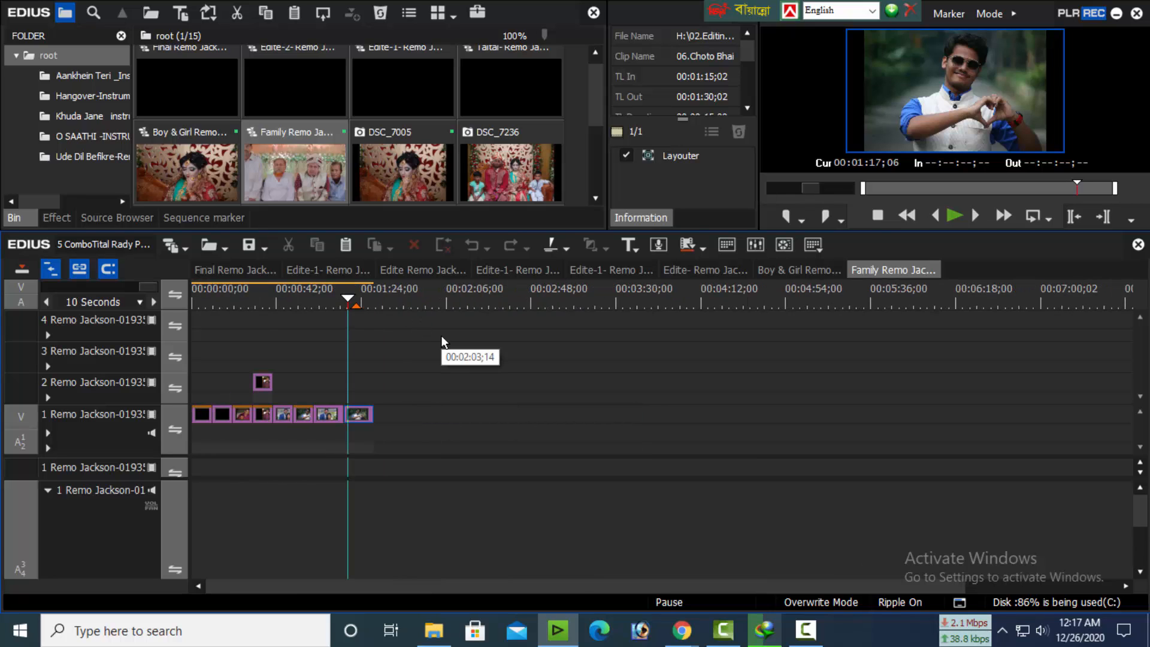
pyautogui.moveTo(339, 305); pyautogui.dragTo(175, 339)
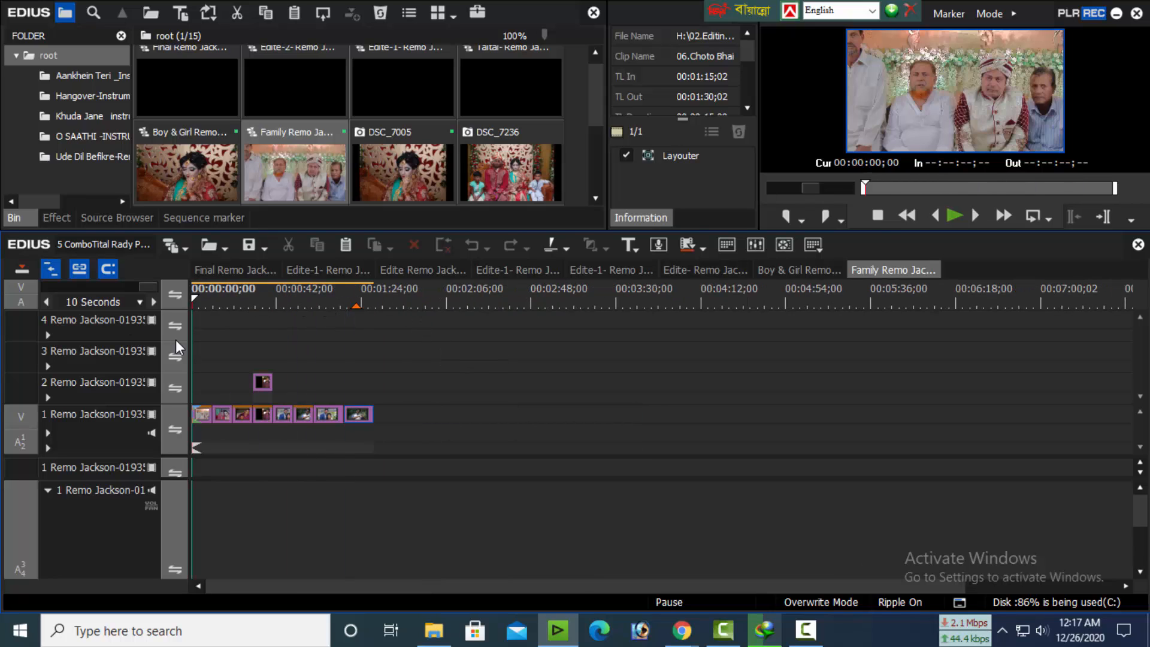
pyautogui.moveTo(510, 172); pyautogui.dragTo(419, 352)
# Trim the end of the DSC_7236 clip to 00:01:30;02 and switch to the first Edite-1 sequence
pyautogui.moveTo(384, 303); pyautogui.dragTo(379, 309)
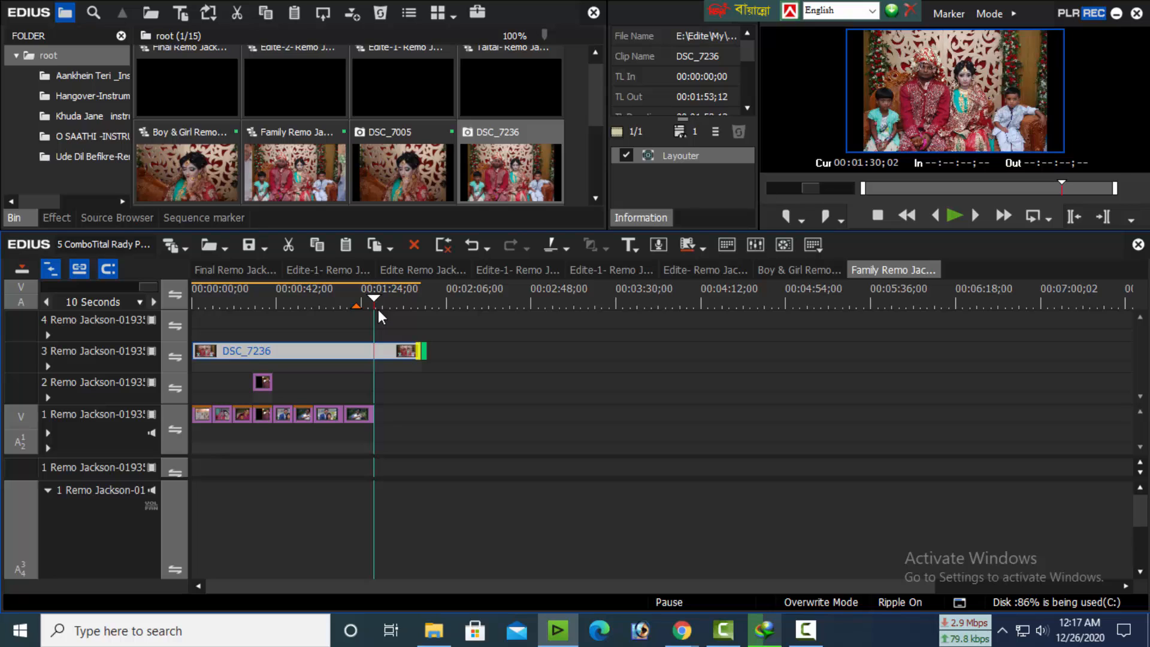
pyautogui.press('m')
pyautogui.click(297, 268)
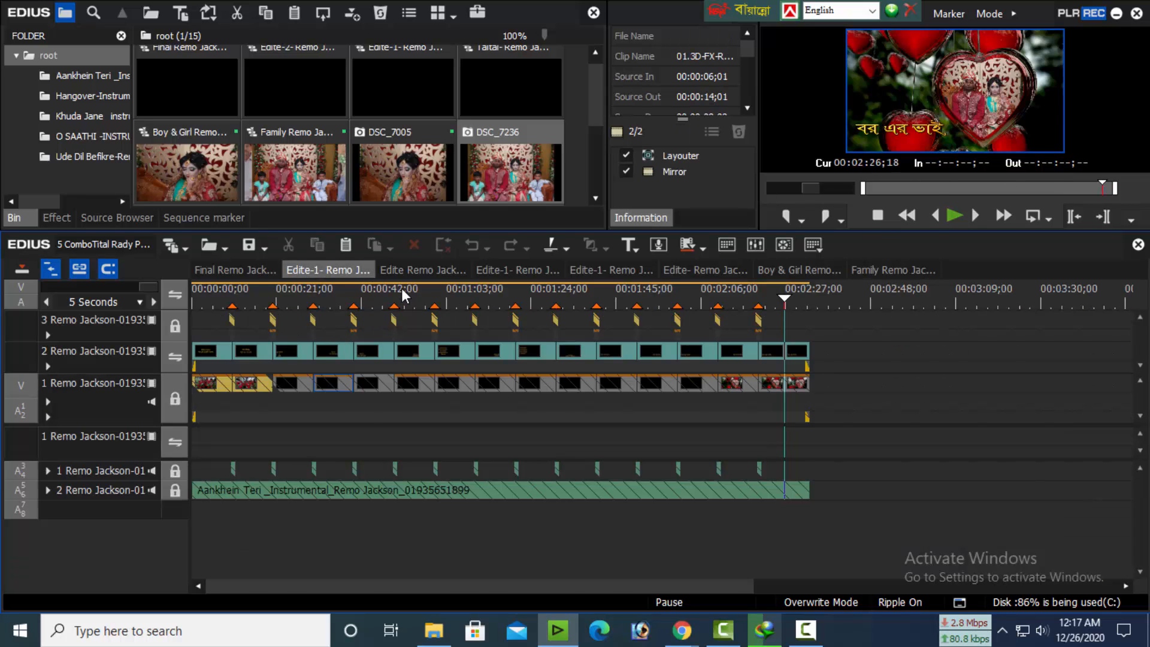
# Review the photos and titles in the first Edite-1 sequence at several points between about 00:00:31 and 00:01:05
pyautogui.moveTo(390, 295); pyautogui.dragTo(375, 297)
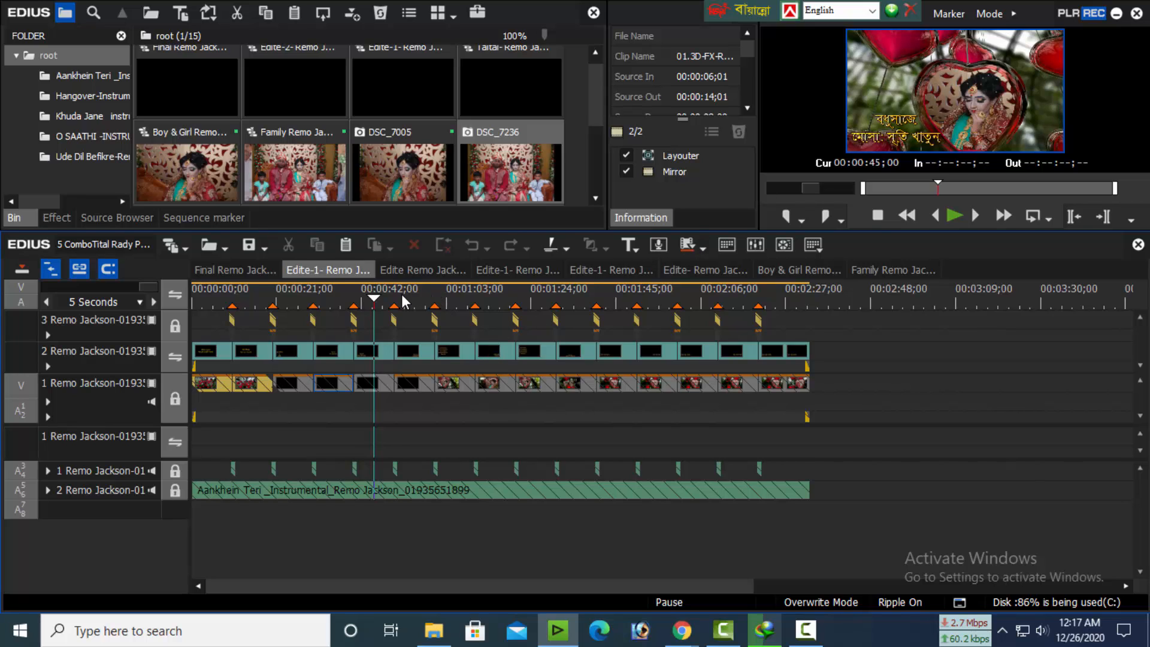
pyautogui.click(401, 294)
pyautogui.click(438, 299)
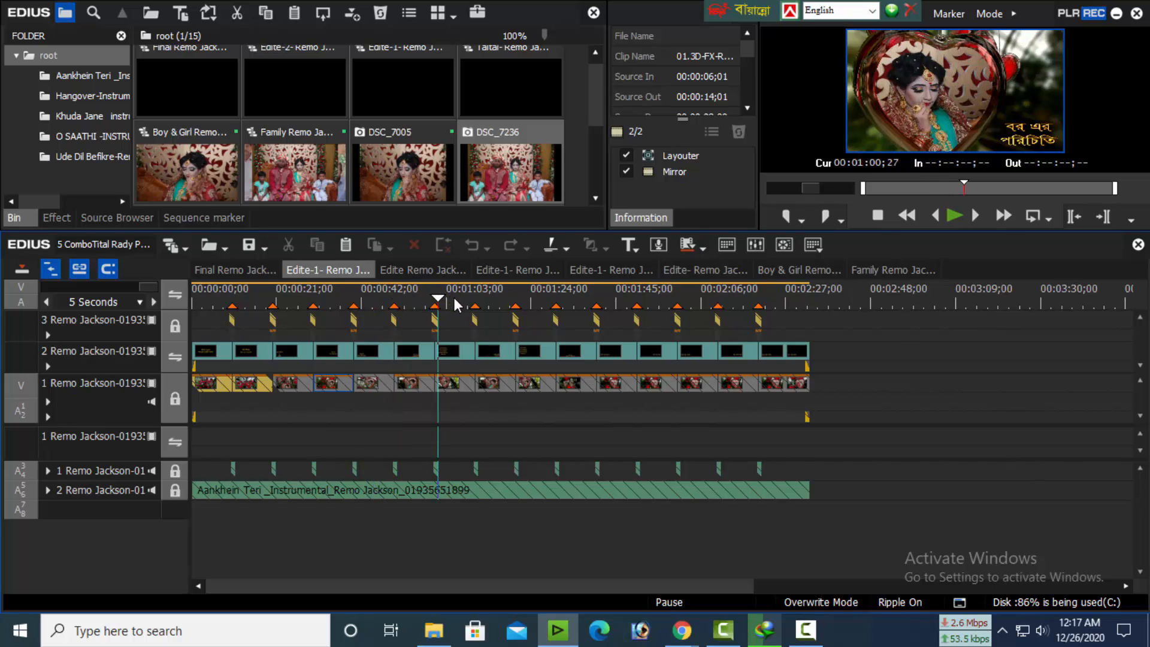
pyautogui.moveTo(455, 299); pyautogui.dragTo(316, 300)
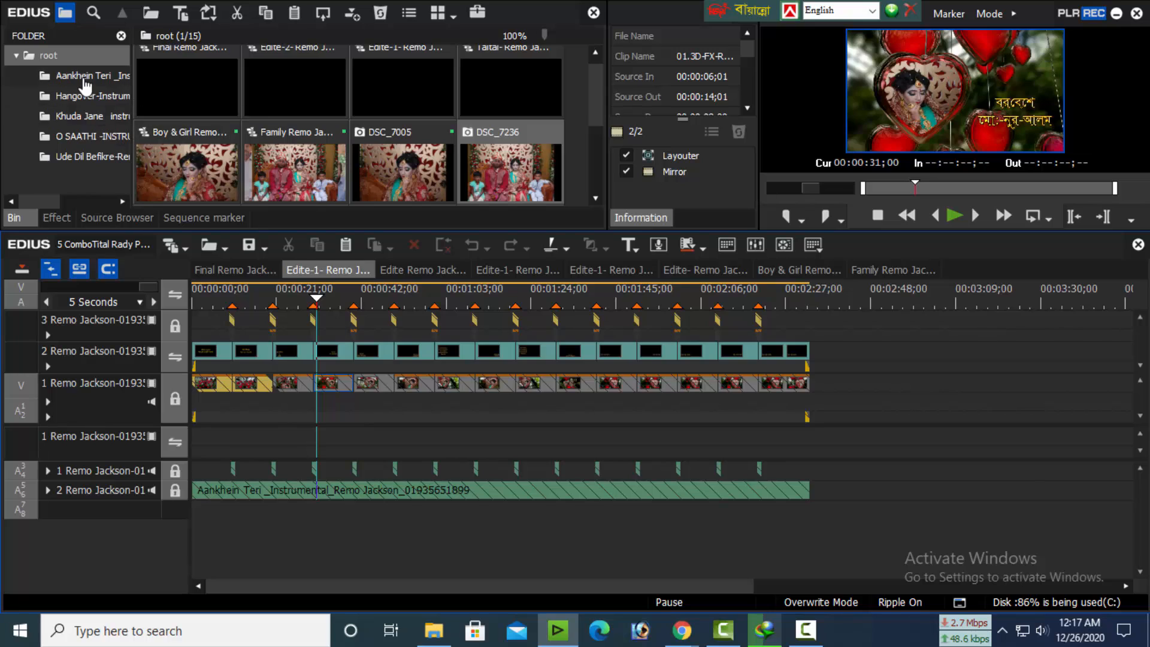
pyautogui.click(456, 300)
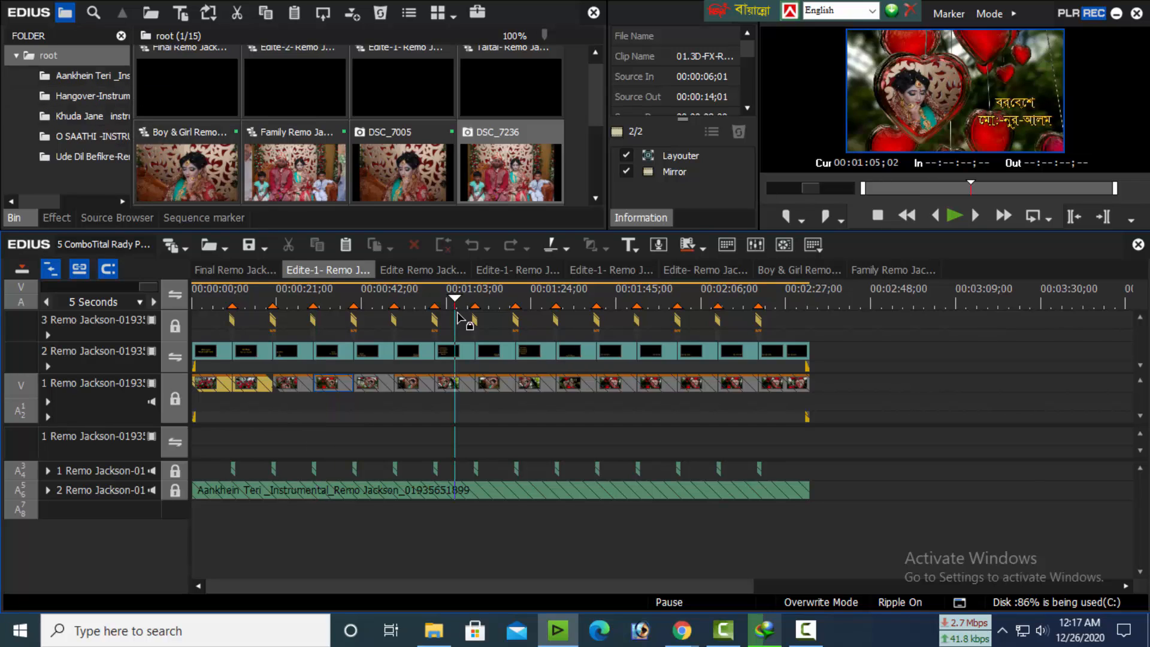
pyautogui.click(456, 352)
# Switch to the Hangover Edite sequence and preview its titles from the start to about 00:00:39;15
pyautogui.click(409, 269)
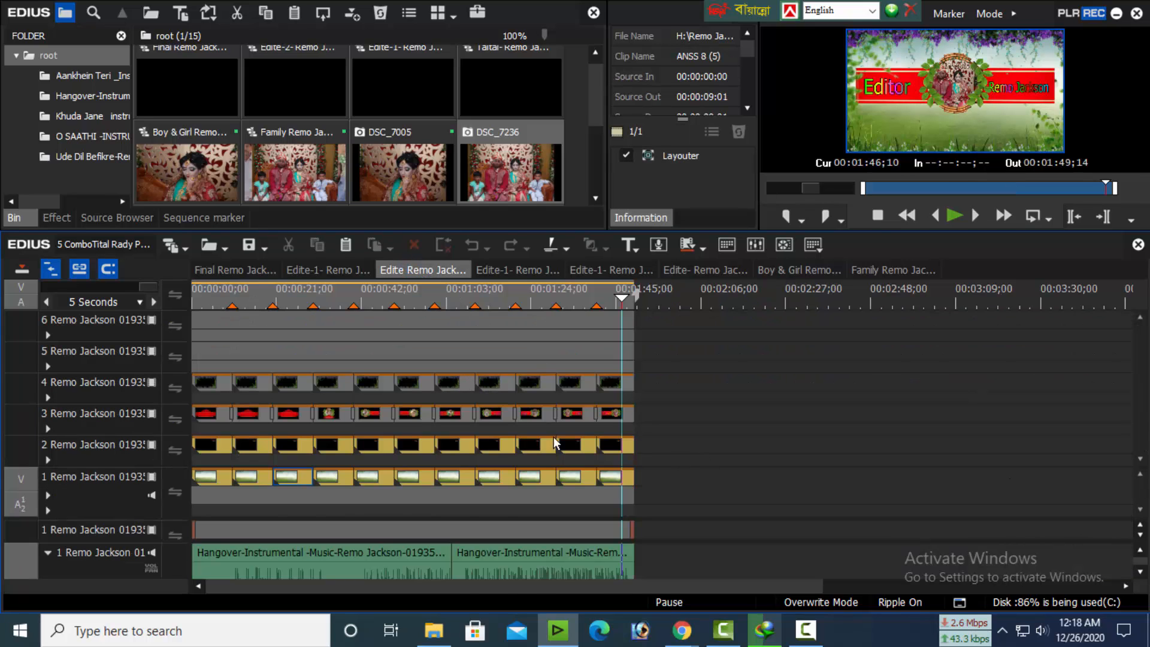
pyautogui.press('Home')
pyautogui.click(285, 354)
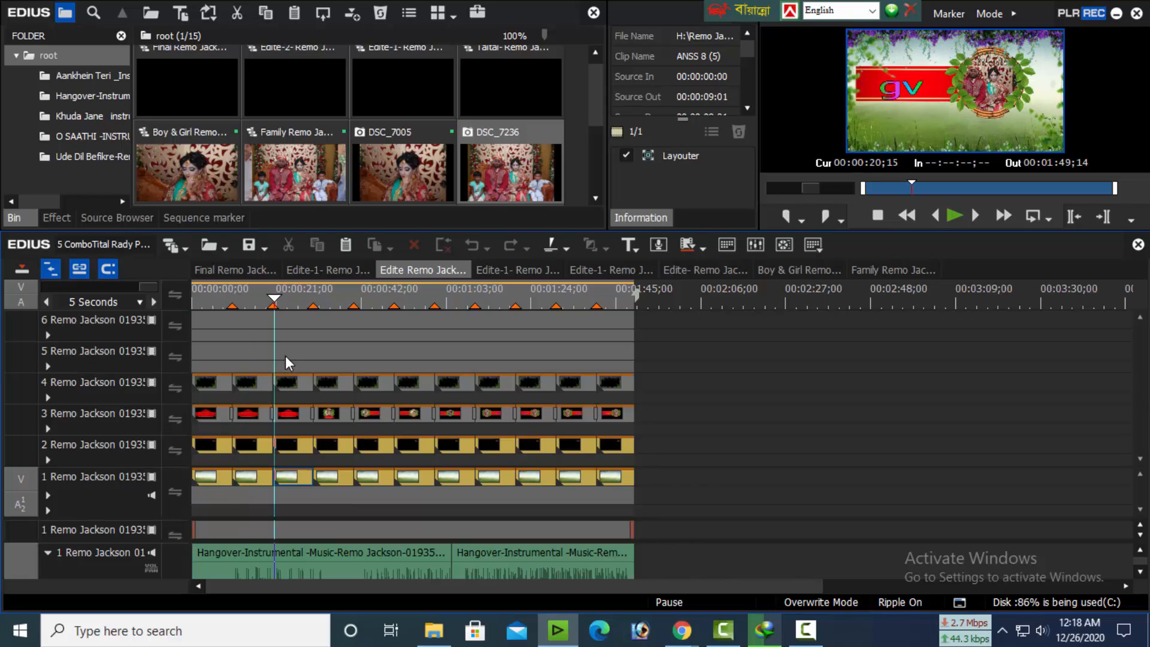
pyautogui.moveTo(285, 354); pyautogui.dragTo(386, 378)
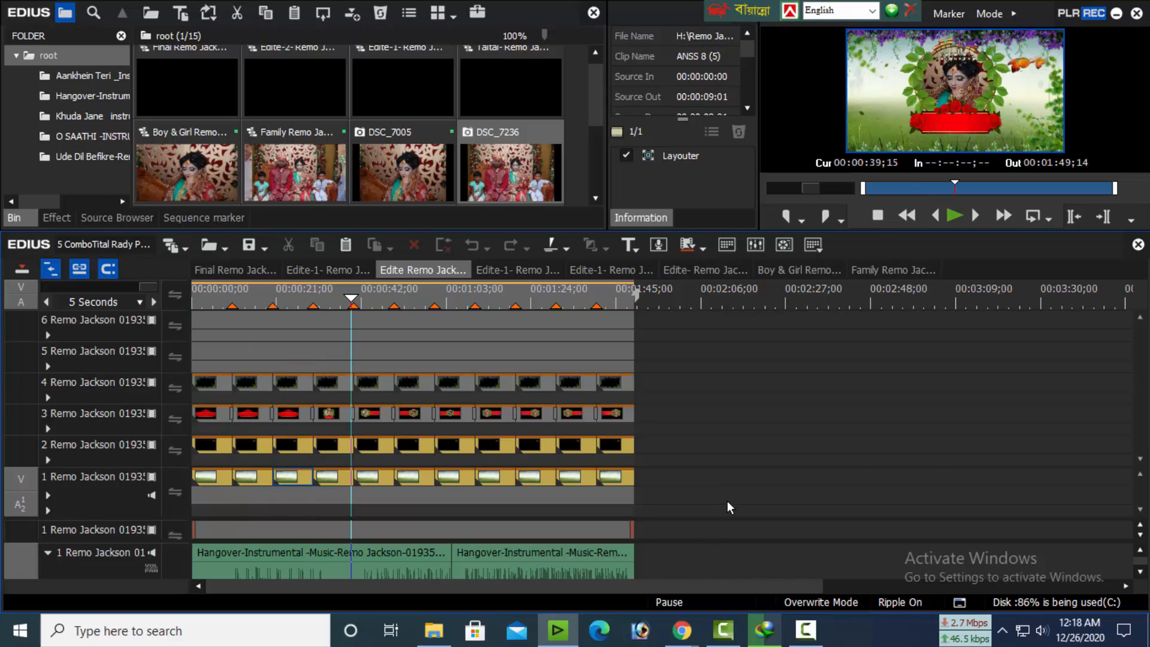
# Open the Title sequence from the Hangover folder, preview it around 00:00:23;03, and close it
pyautogui.click(70, 97)
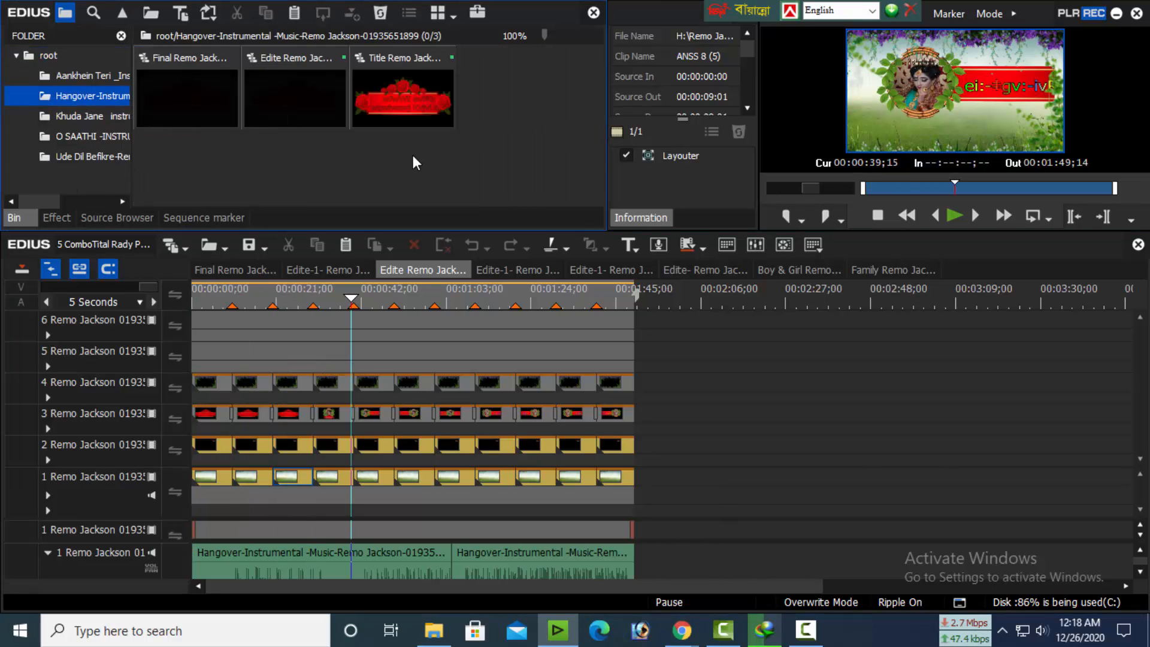
pyautogui.doubleClick(404, 88)
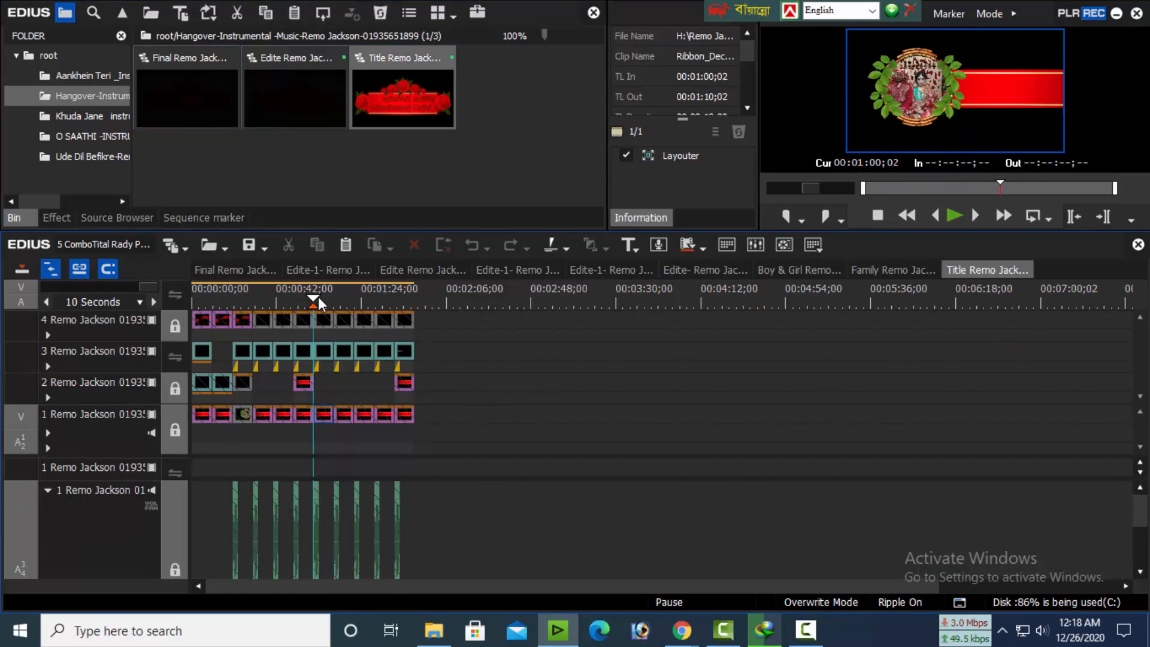
pyautogui.moveTo(318, 296); pyautogui.dragTo(239, 305)
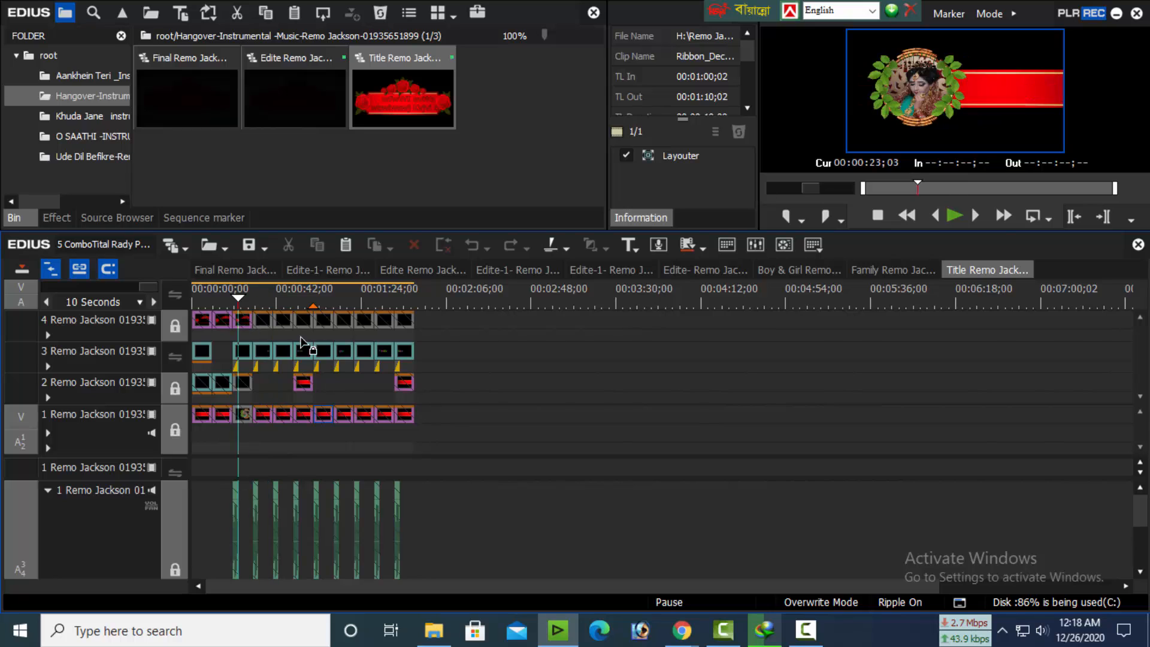
pyautogui.rightClick(975, 269)
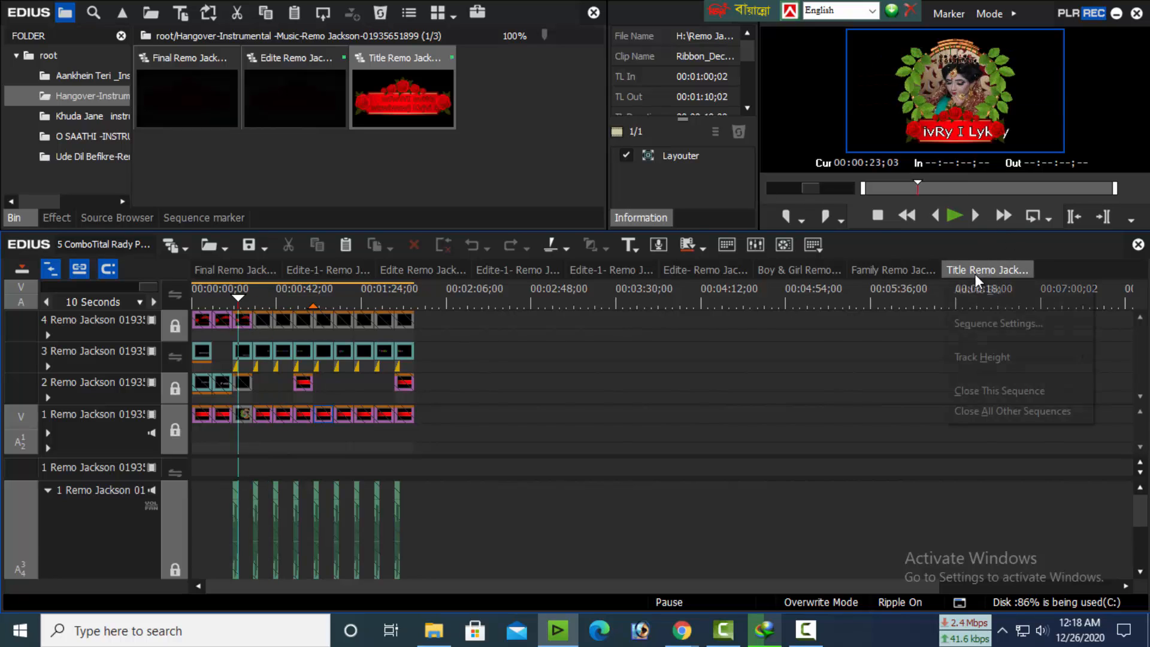
pyautogui.click(962, 391)
# Show the Khuda Jane folder's sequences and preview the second Edite-1 sequence backward to about 00:00:55;25
pyautogui.click(78, 116)
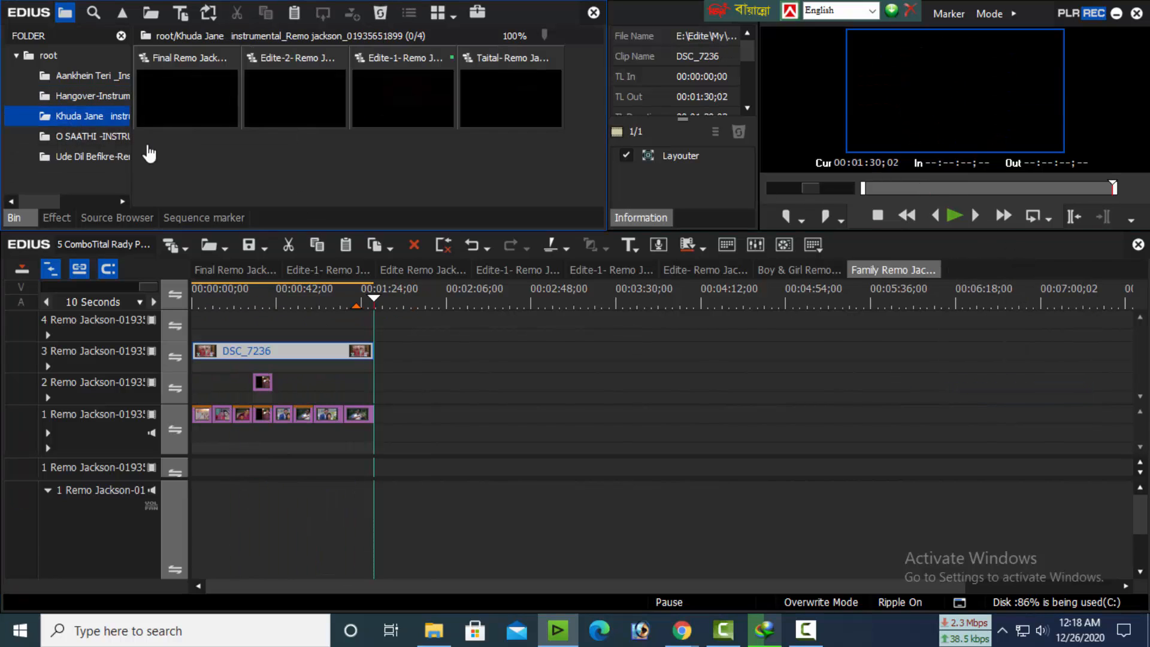
pyautogui.click(388, 91)
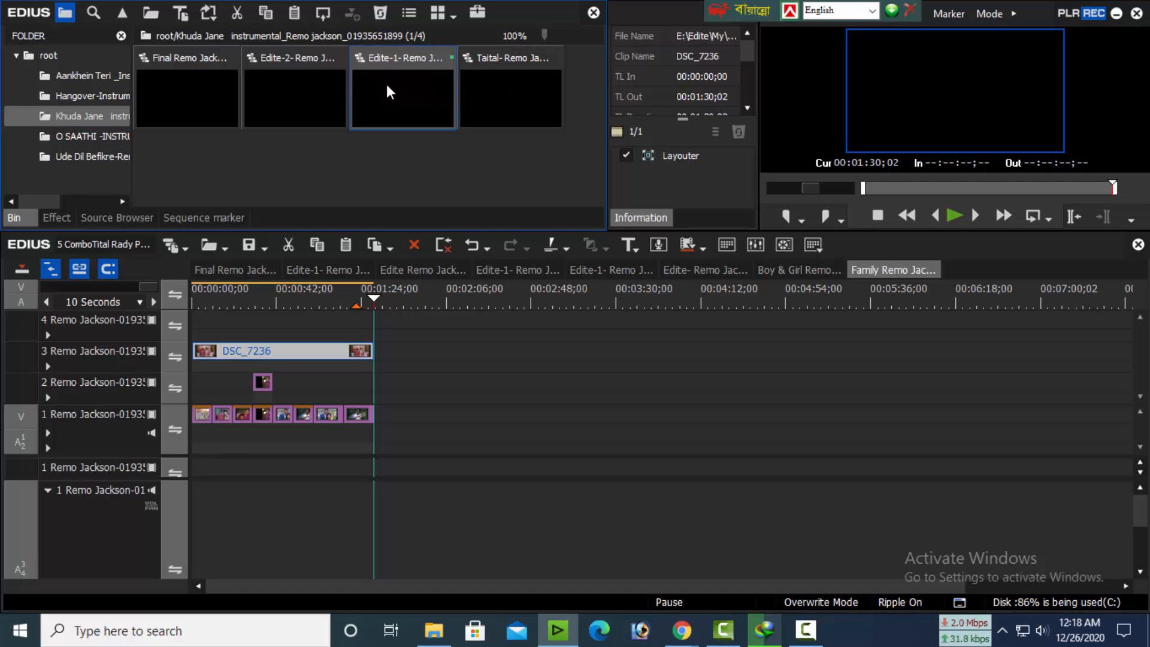
pyautogui.click(495, 268)
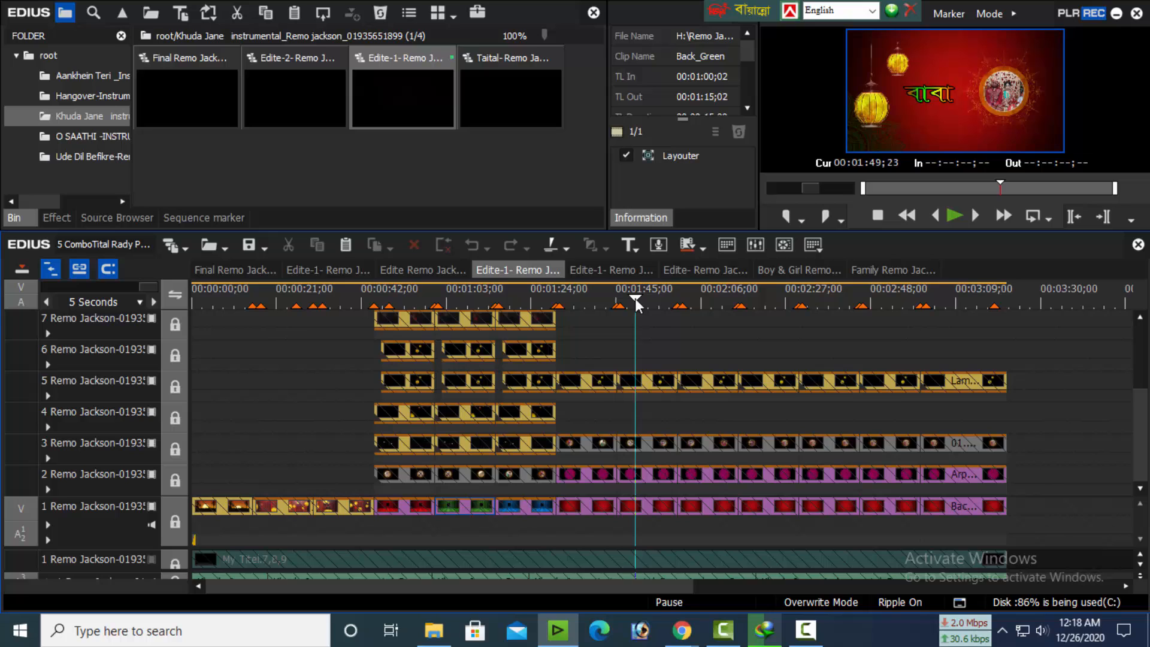
pyautogui.moveTo(637, 304); pyautogui.dragTo(420, 342)
# Open the Taital sequence from the Khuda Jane folder to inspect its timeline, and close it
pyautogui.doubleClick(498, 90)
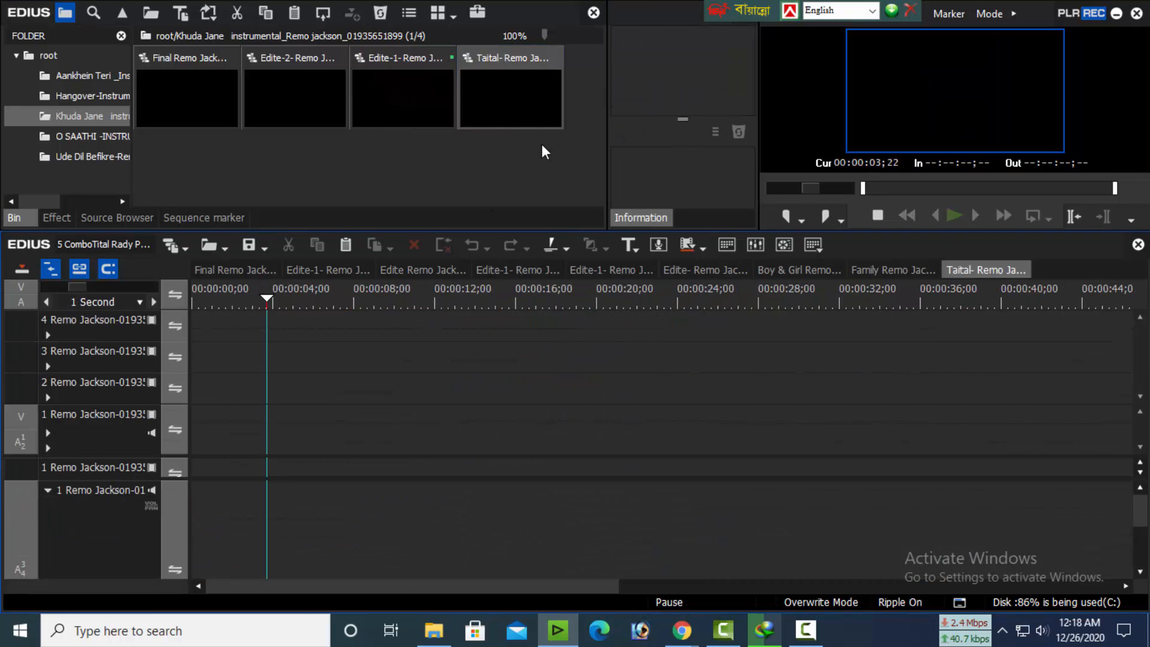
pyautogui.rightClick(974, 273)
pyautogui.click(982, 390)
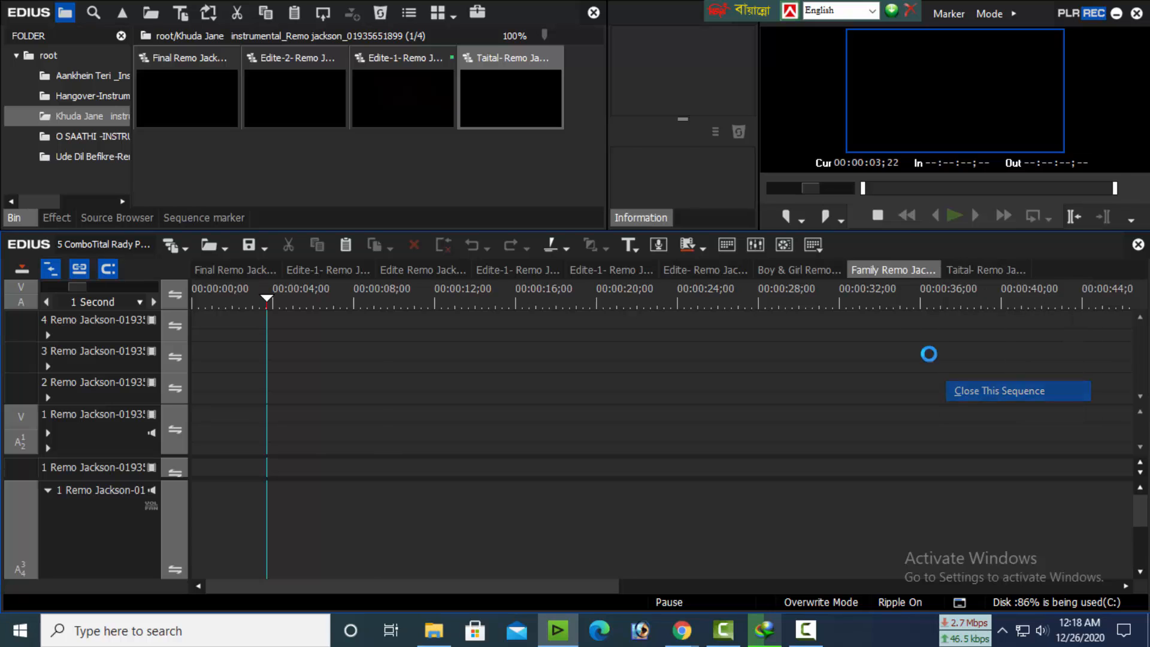
# Return to the second Edite-1 sequence and review its upper title tracks and preview up to about 00:01:53;06
pyautogui.click(495, 270)
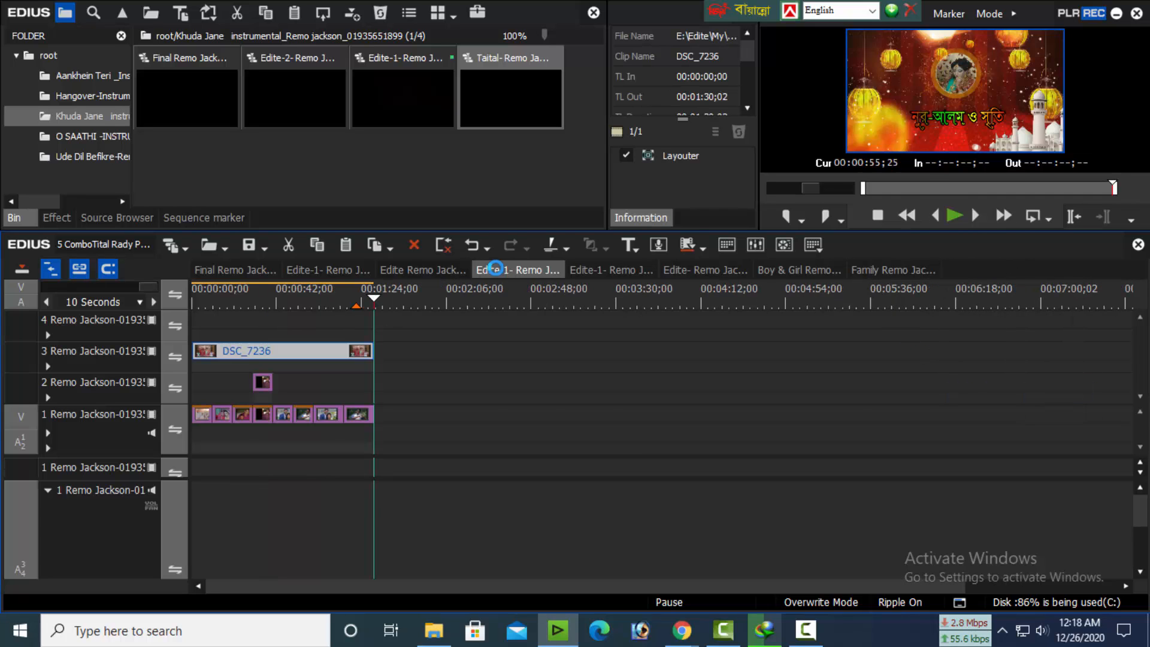
pyautogui.scroll(4, 461, 380)
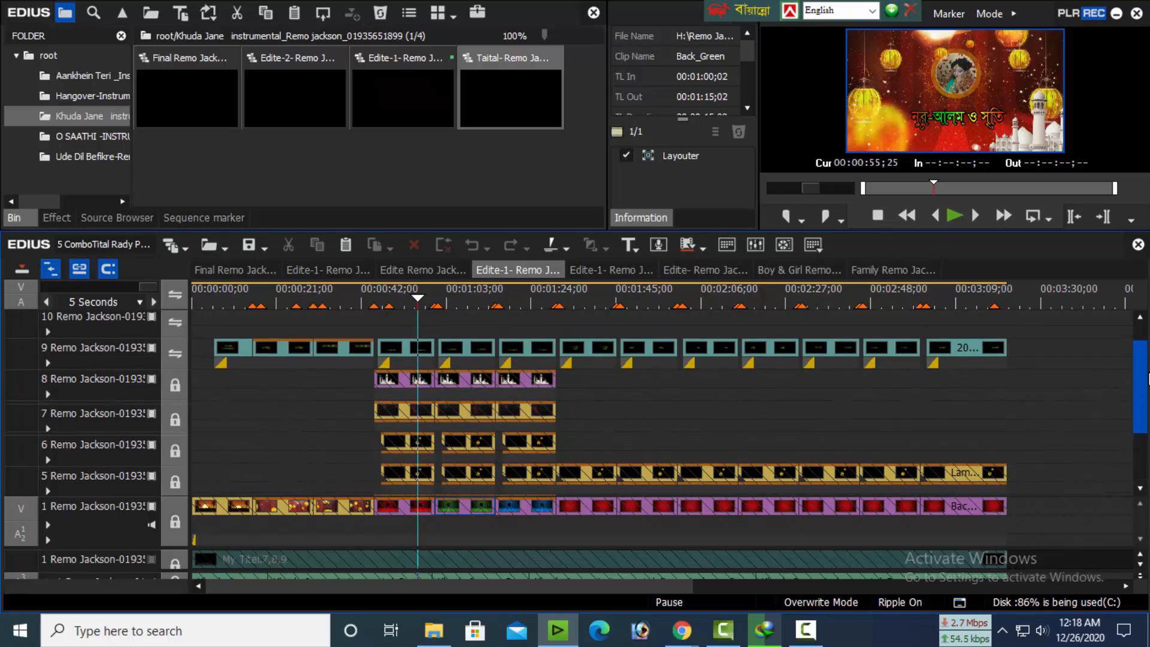
pyautogui.moveTo(408, 296); pyautogui.dragTo(658, 407)
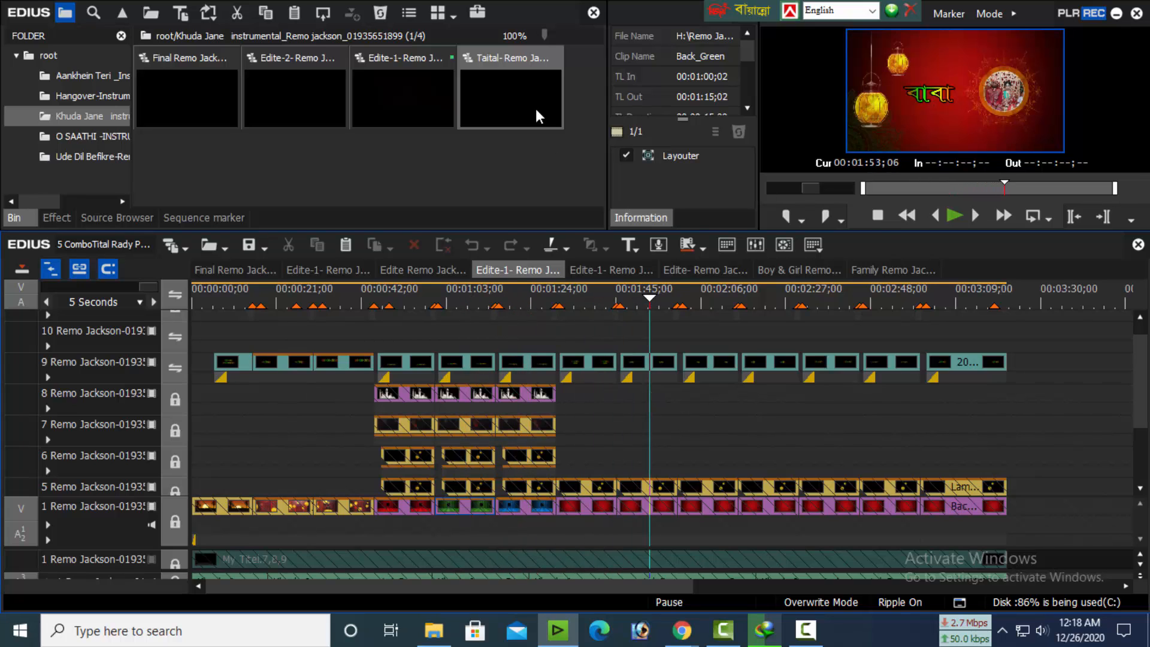
# Preview the third Edite-1 sequence around 00:00:52;15, and open the O SAATHI folder's Taital sequence to review its titles
pyautogui.click(610, 270)
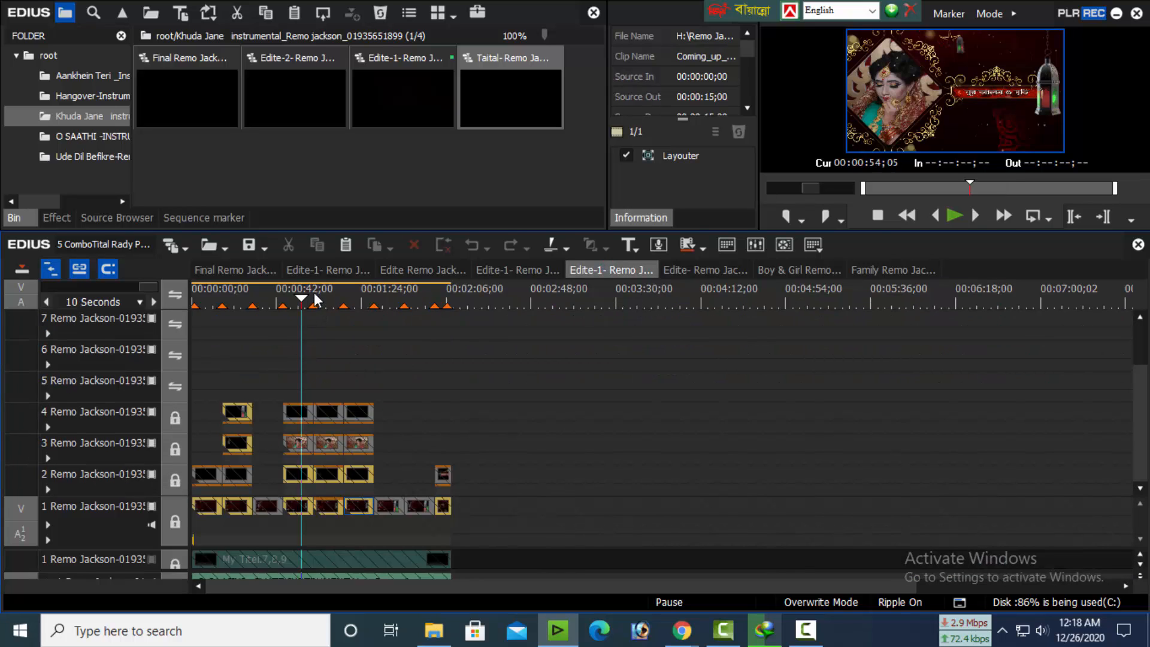
pyautogui.moveTo(315, 299); pyautogui.dragTo(299, 331)
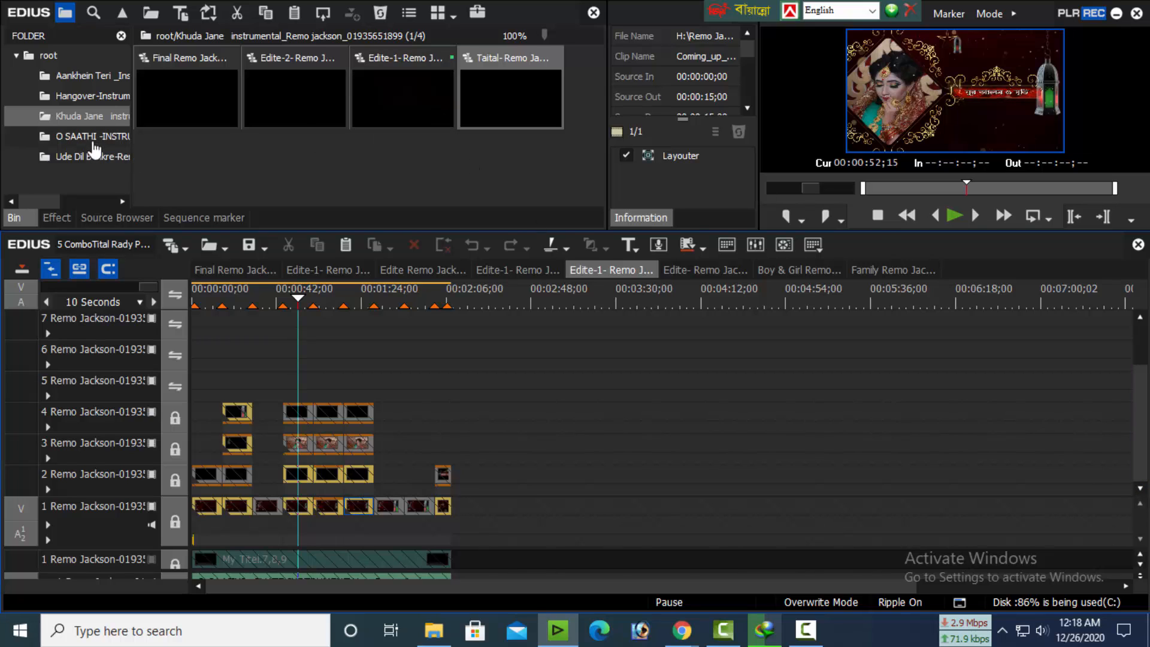
pyautogui.click(90, 137)
pyautogui.doubleClick(393, 82)
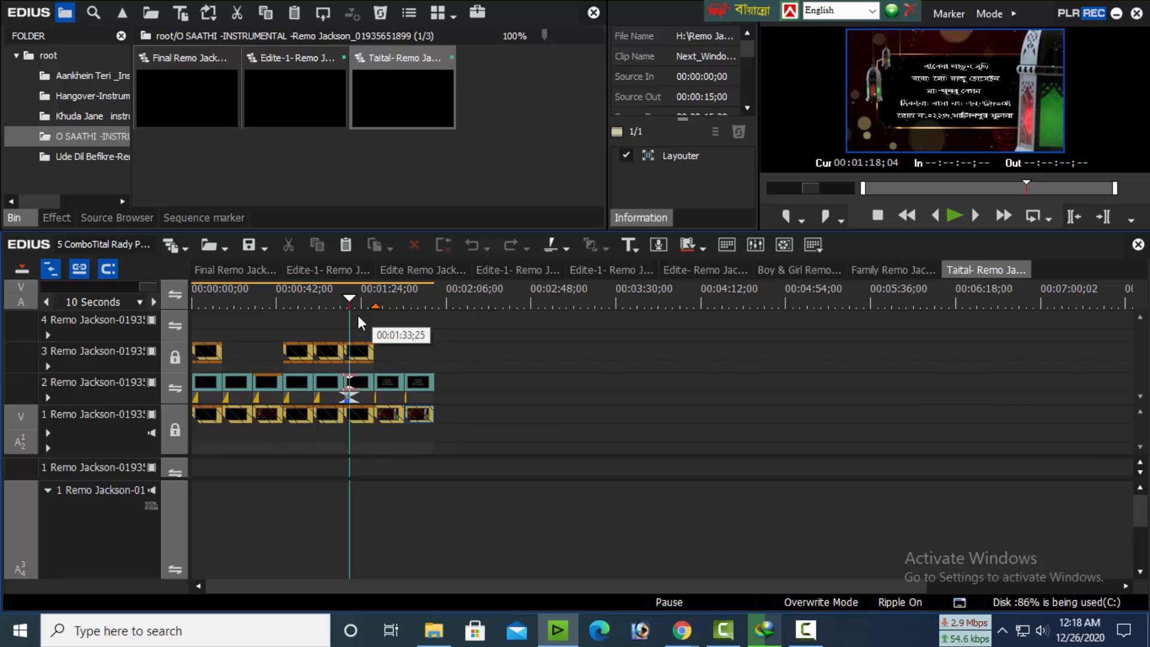
pyautogui.moveTo(358, 320); pyautogui.dragTo(219, 368)
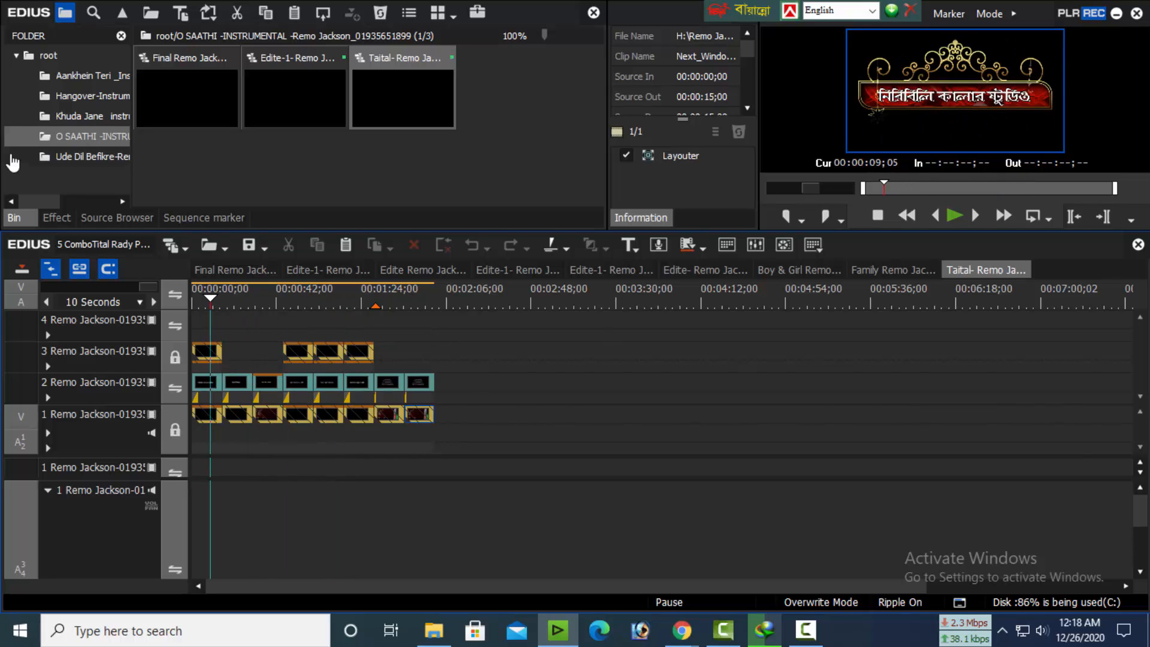
# Show the Ude Dil Befikre folder, switch to its Edite sequence, and select the fourth title clip on track 5
pyautogui.click(63, 157)
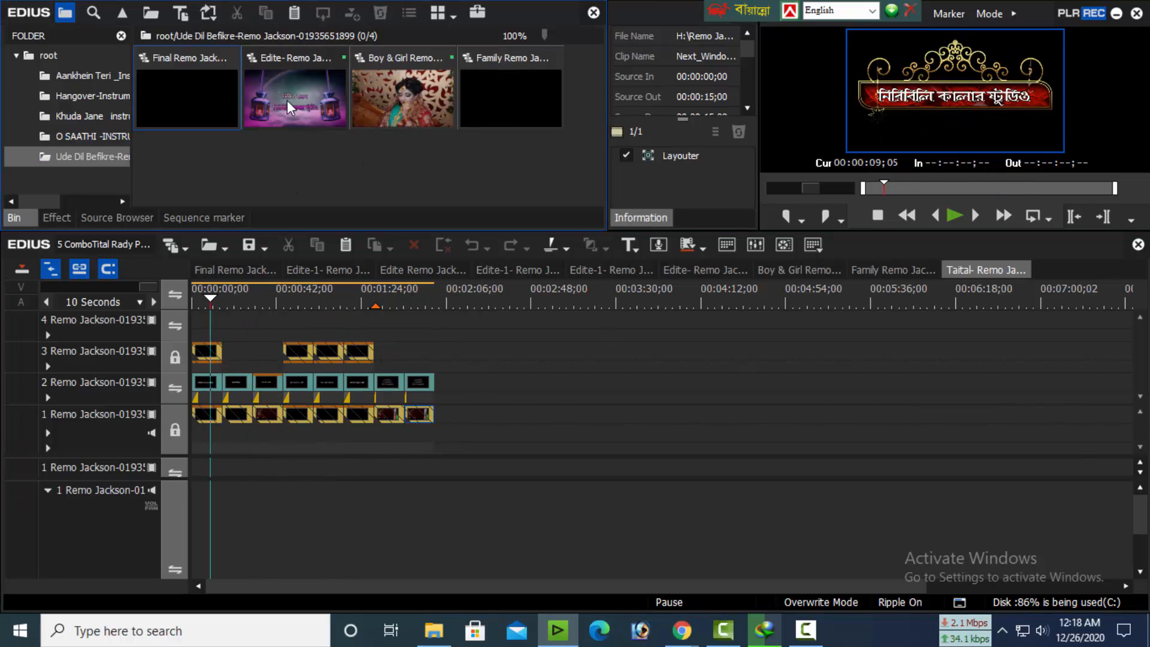
pyautogui.click(286, 100)
pyautogui.click(698, 271)
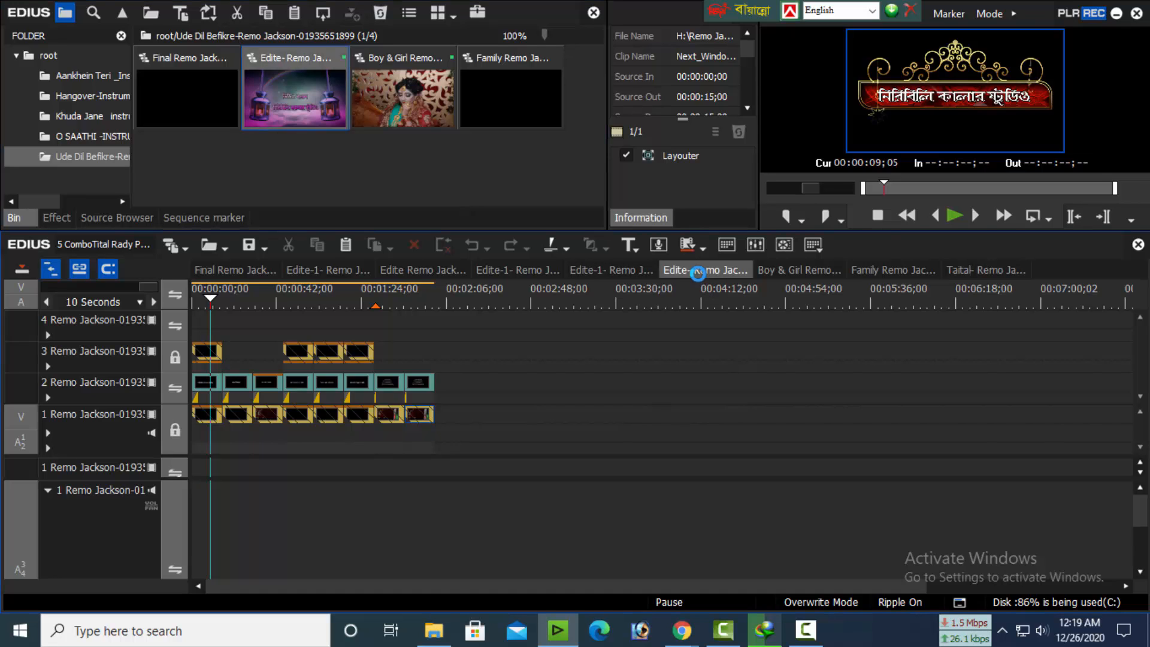
pyautogui.moveTo(580, 303); pyautogui.dragTo(309, 350)
pyautogui.click(326, 354)
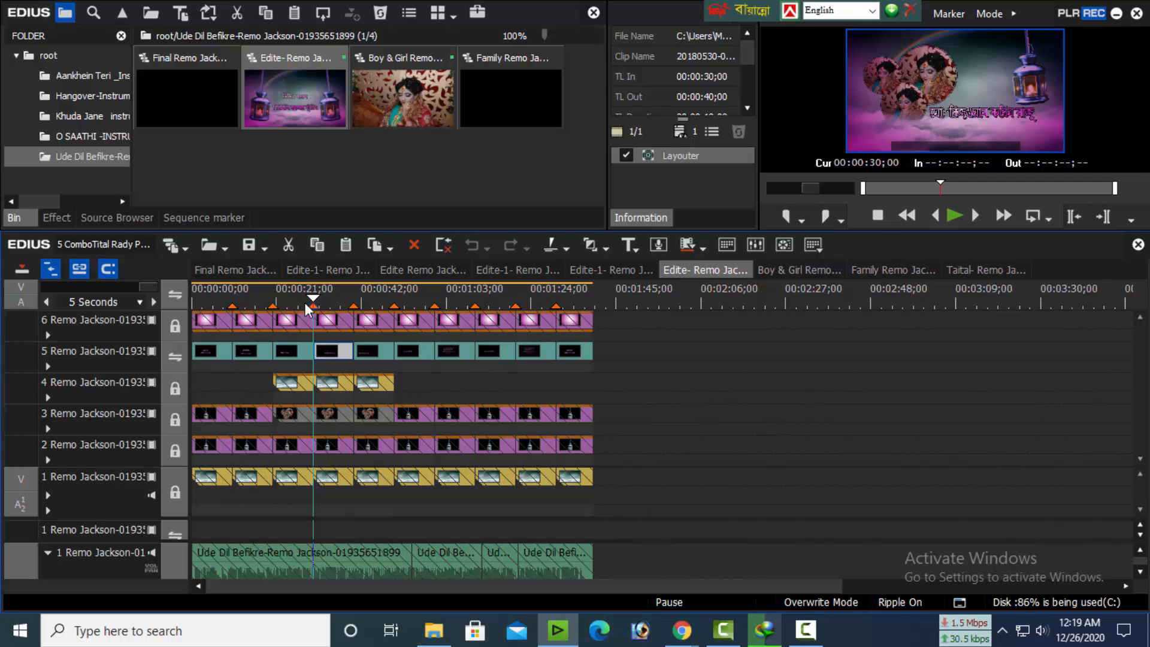
# Review the Ude Dil Befikre Edite sequence's titles from 00:00:30;00 through 00:01:32;24
pyautogui.moveTo(308, 300); pyautogui.dragTo(456, 305)
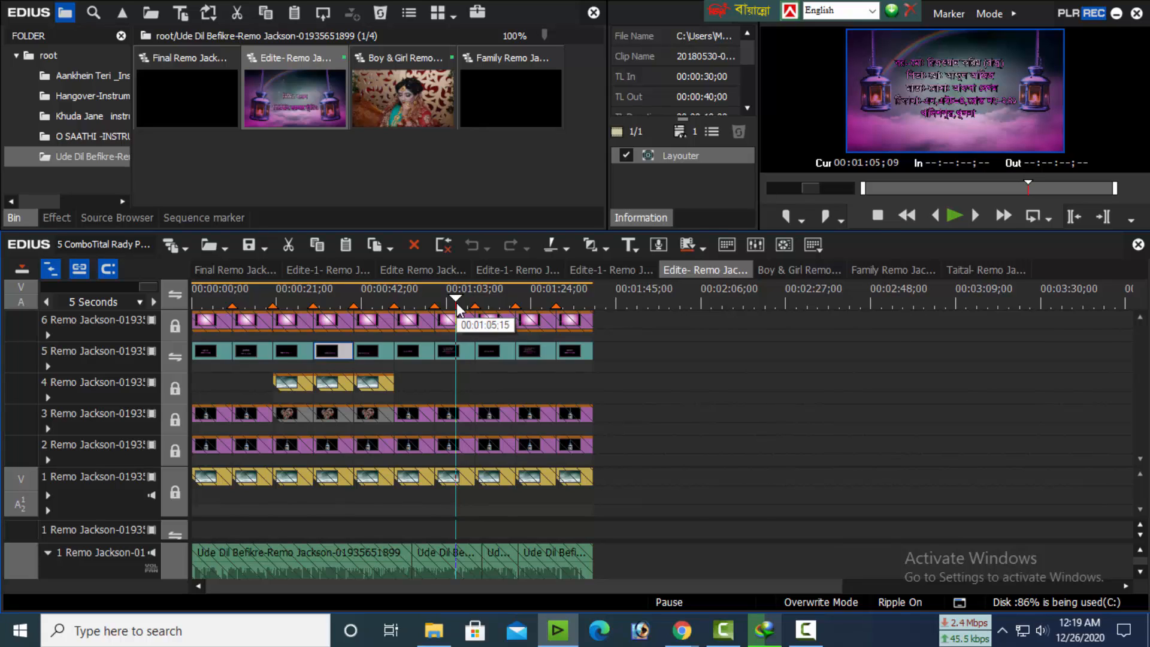
pyautogui.click(496, 296)
pyautogui.click(528, 300)
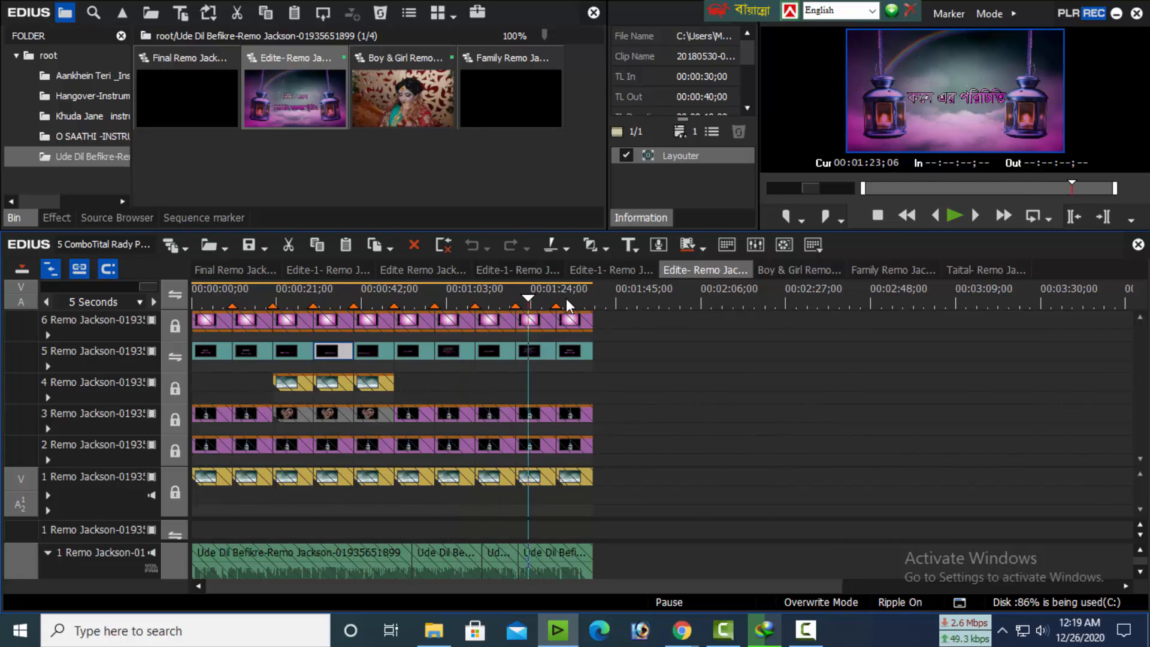
pyautogui.click(566, 298)
# Preview the third Edite-1 sequence up to about 00:01:45;02 and return to the Ude Dil Befikre Edite sequence
pyautogui.click(585, 270)
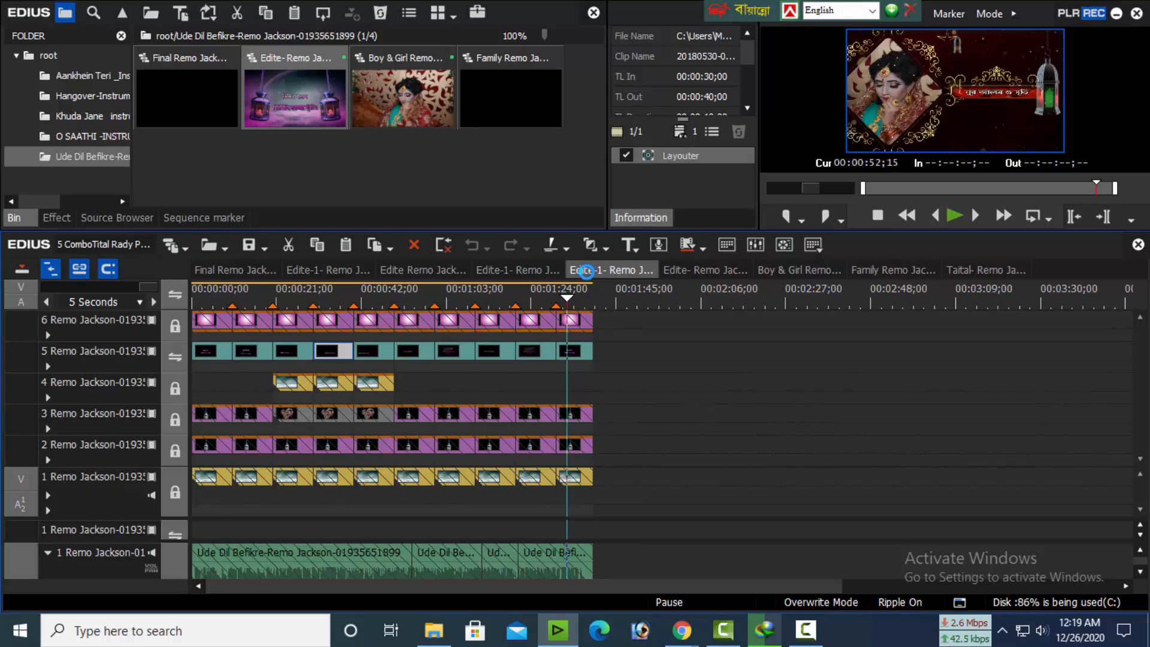
pyautogui.moveTo(323, 297); pyautogui.dragTo(424, 297)
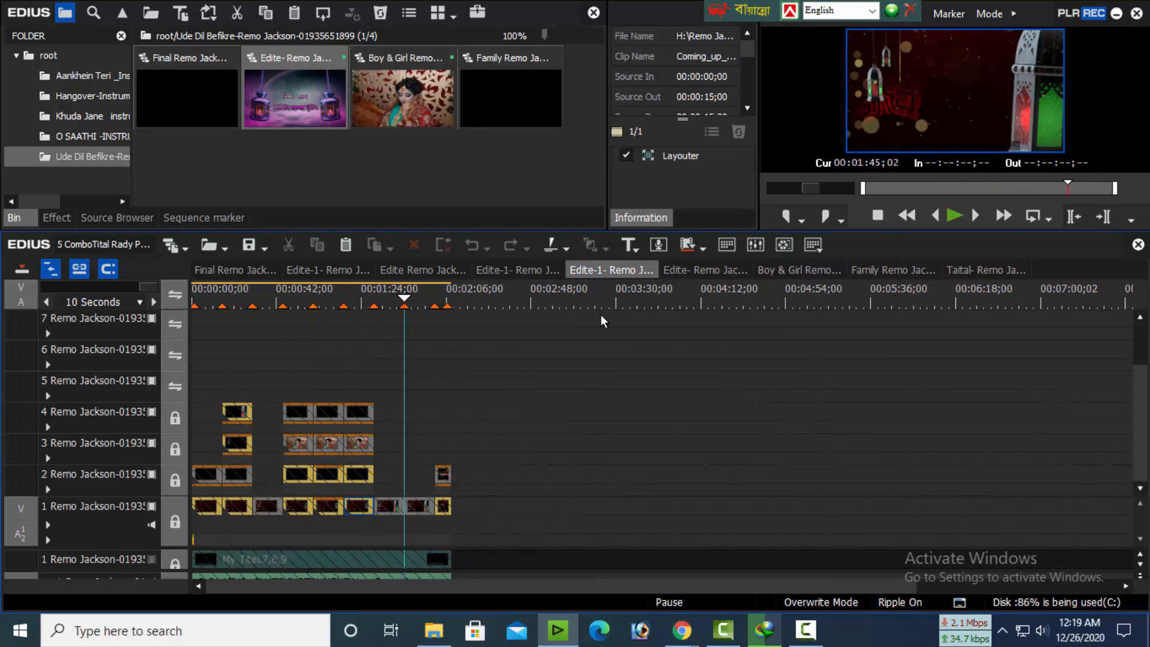
pyautogui.click(705, 270)
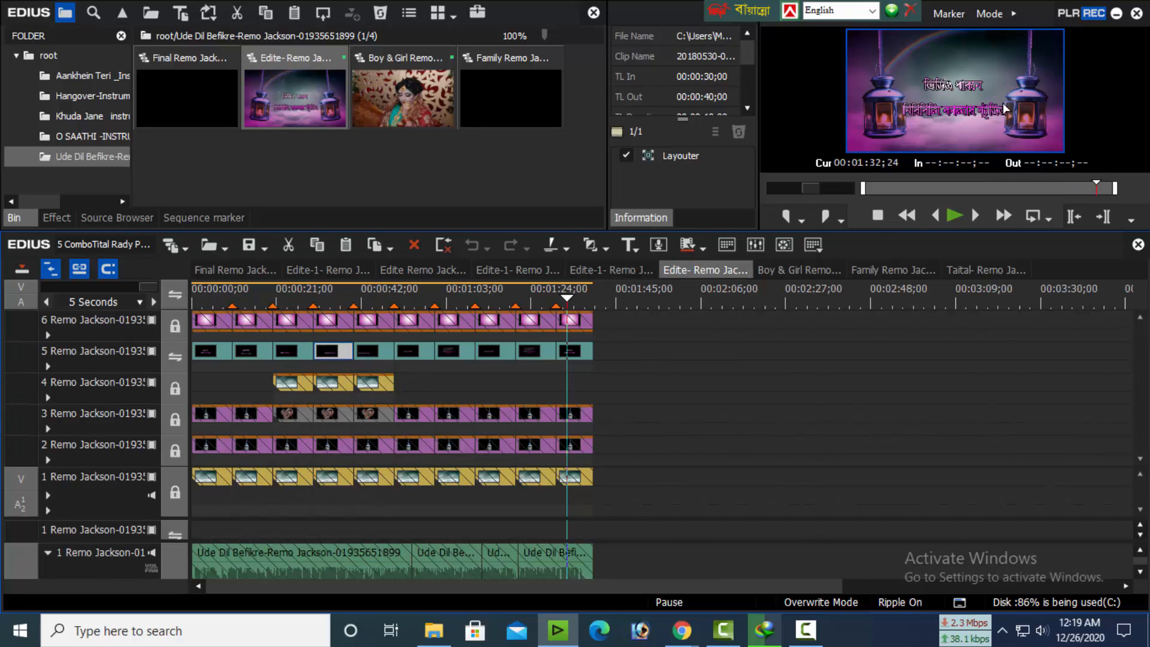
# Open Project Settings, highlight the preset's frame size and frame rate in the description, and leave without changes
pyautogui.click(1013, 13)
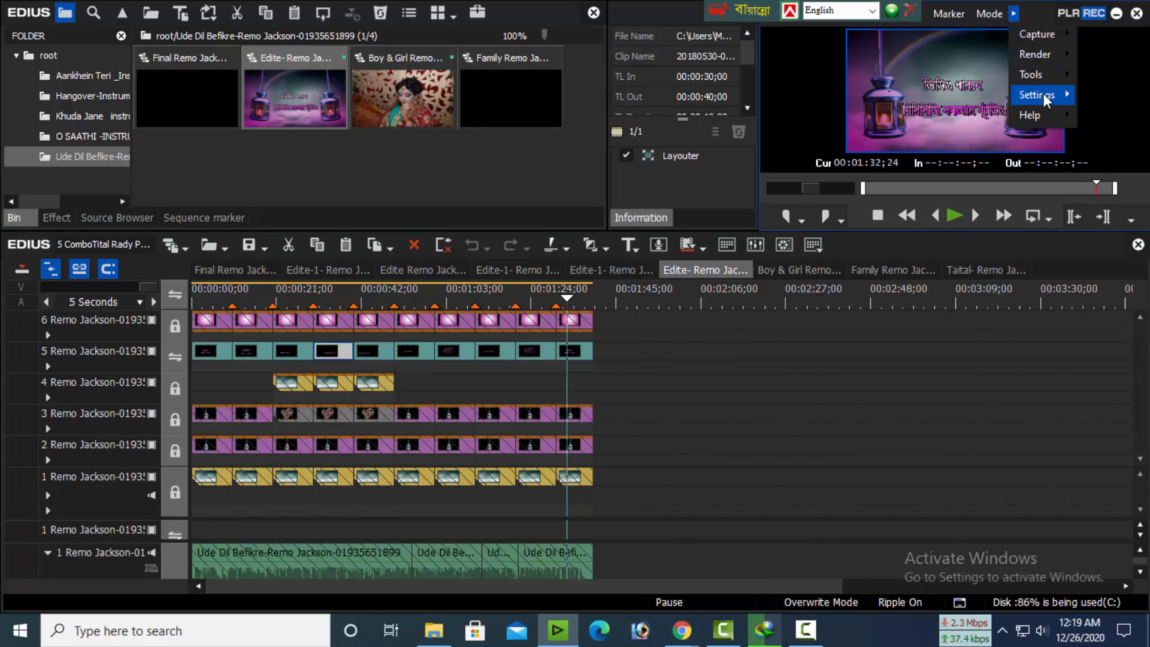
pyautogui.moveTo(1043, 94)
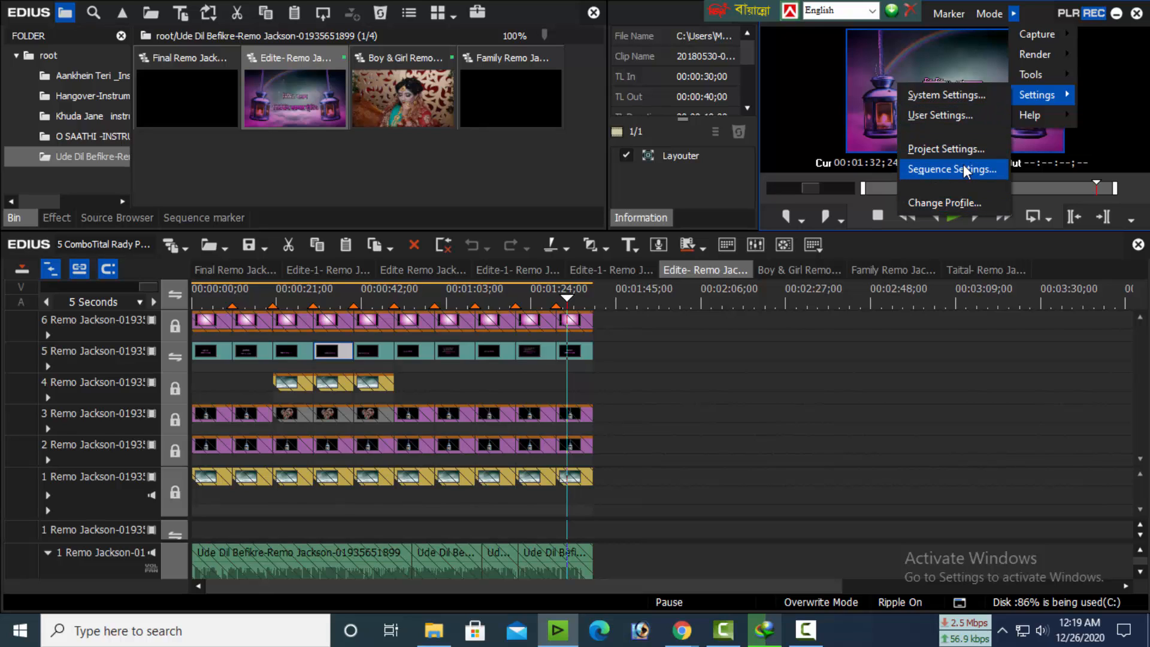
pyautogui.click(937, 148)
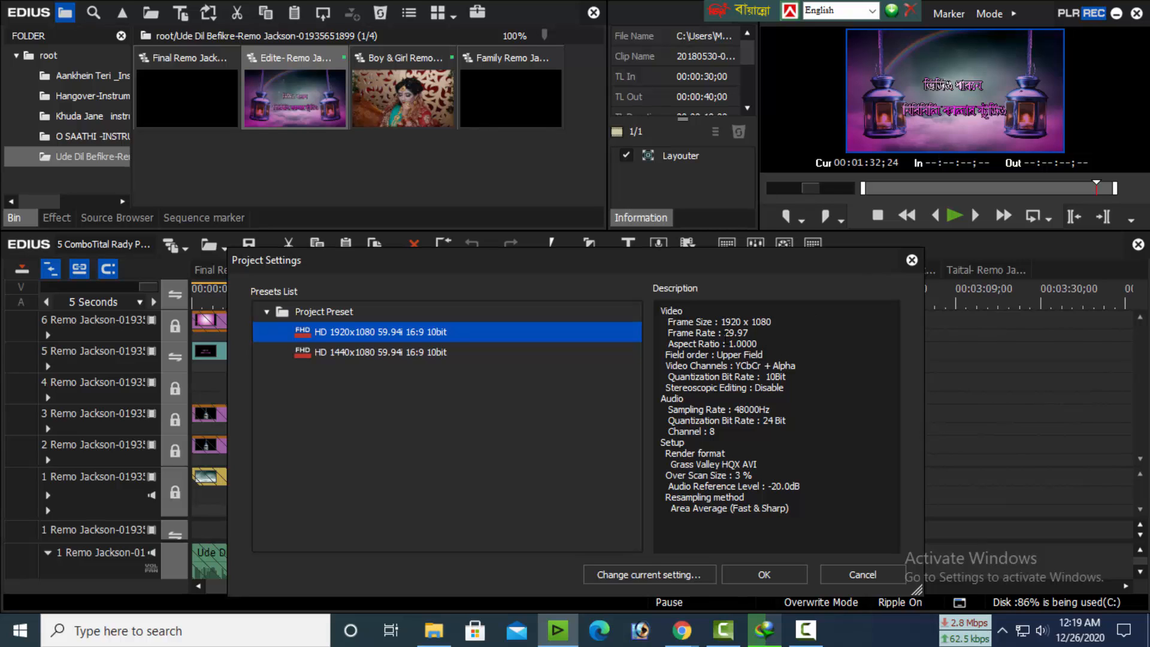
pyautogui.moveTo(724, 333)
pyautogui.mouseDown()
pyautogui.moveTo(769, 321)
pyautogui.moveTo(726, 321)
pyautogui.mouseUp()
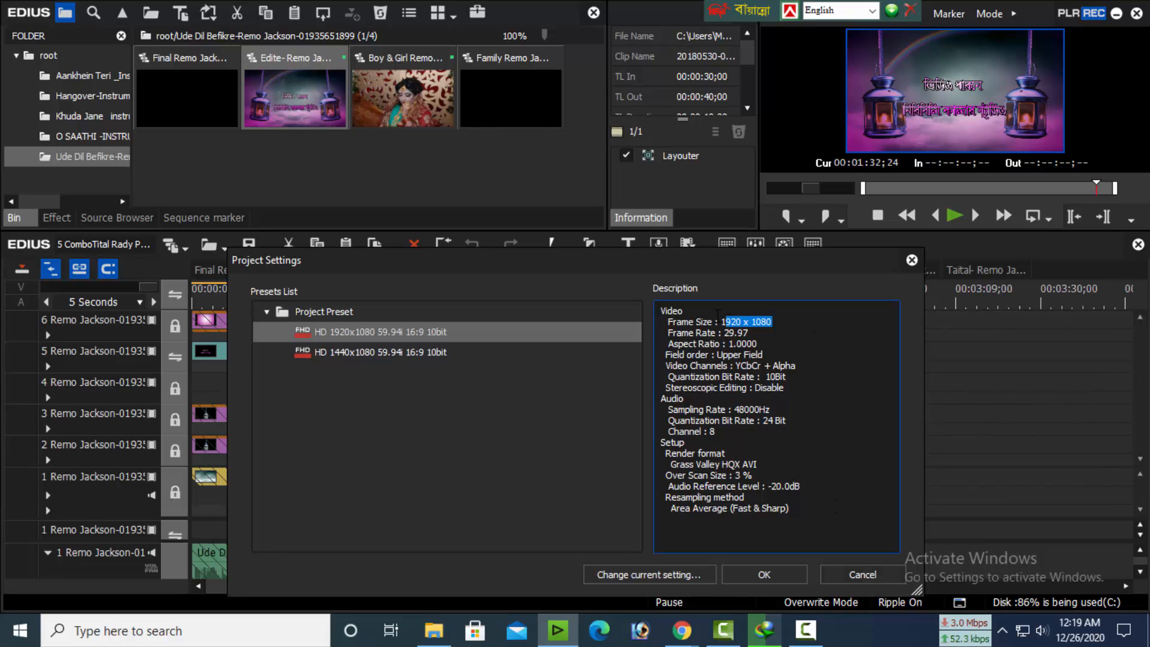
pyautogui.moveTo(721, 322); pyautogui.dragTo(751, 333)
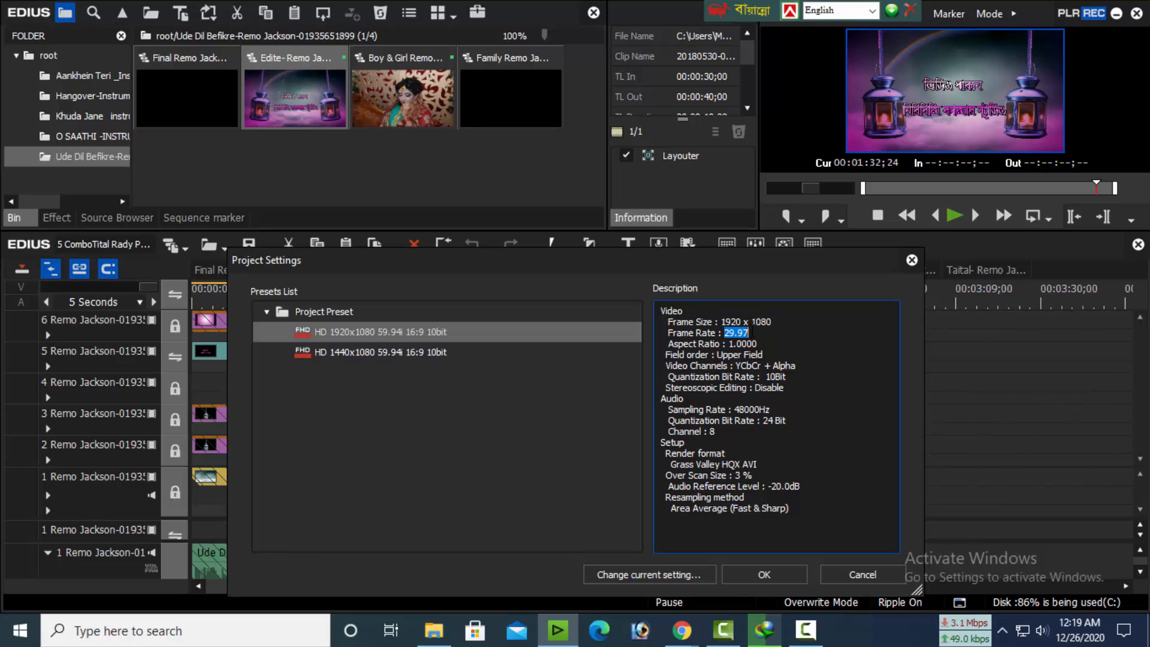
pyautogui.click(862, 574)
# Preview the Ude Dil Befikre Edite sequence around 00:00:46;14 and the third Edite-1 sequence up to about 00:01:51;10
pyautogui.moveTo(482, 297); pyautogui.dragTo(372, 325)
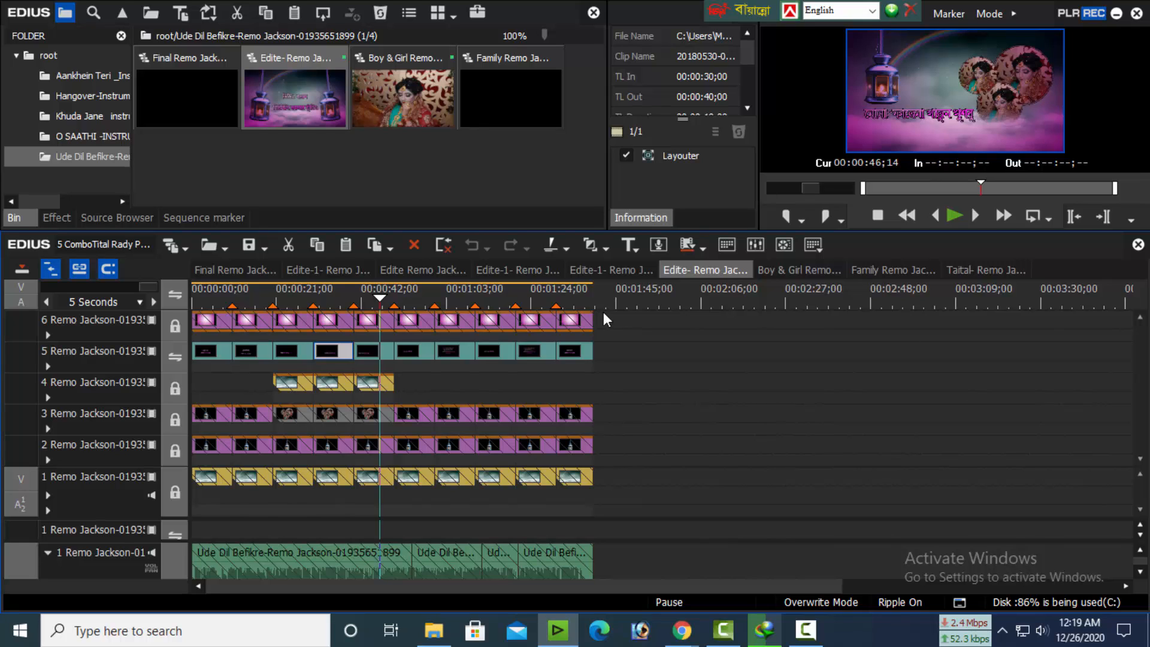
pyautogui.click(587, 270)
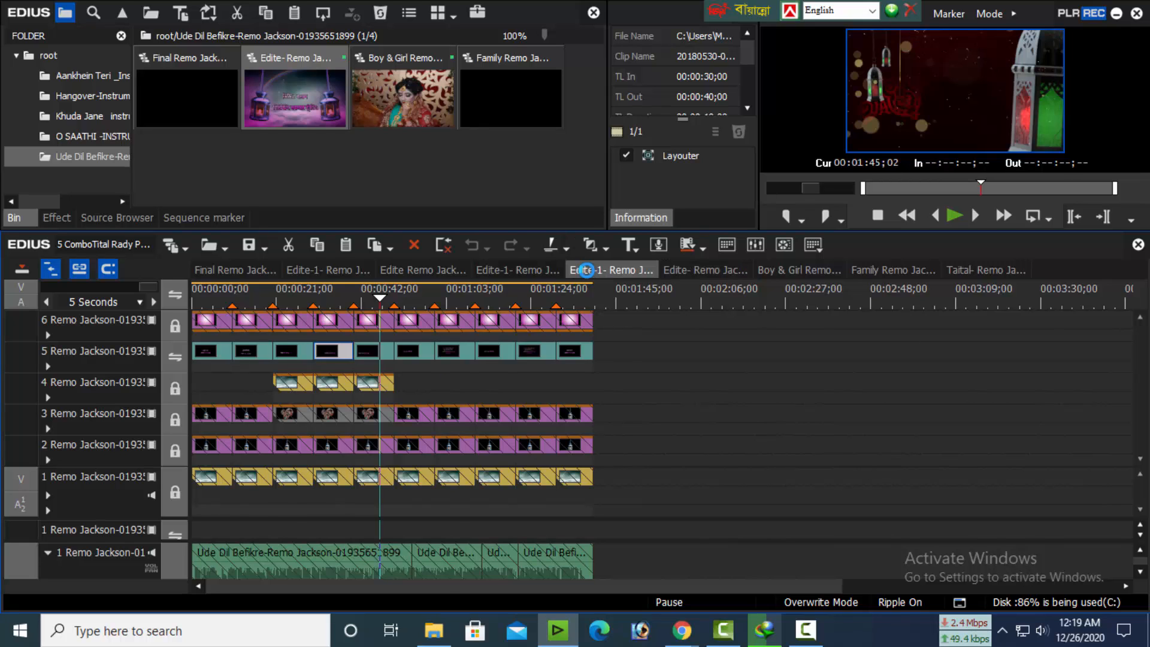
pyautogui.moveTo(357, 299); pyautogui.dragTo(331, 308)
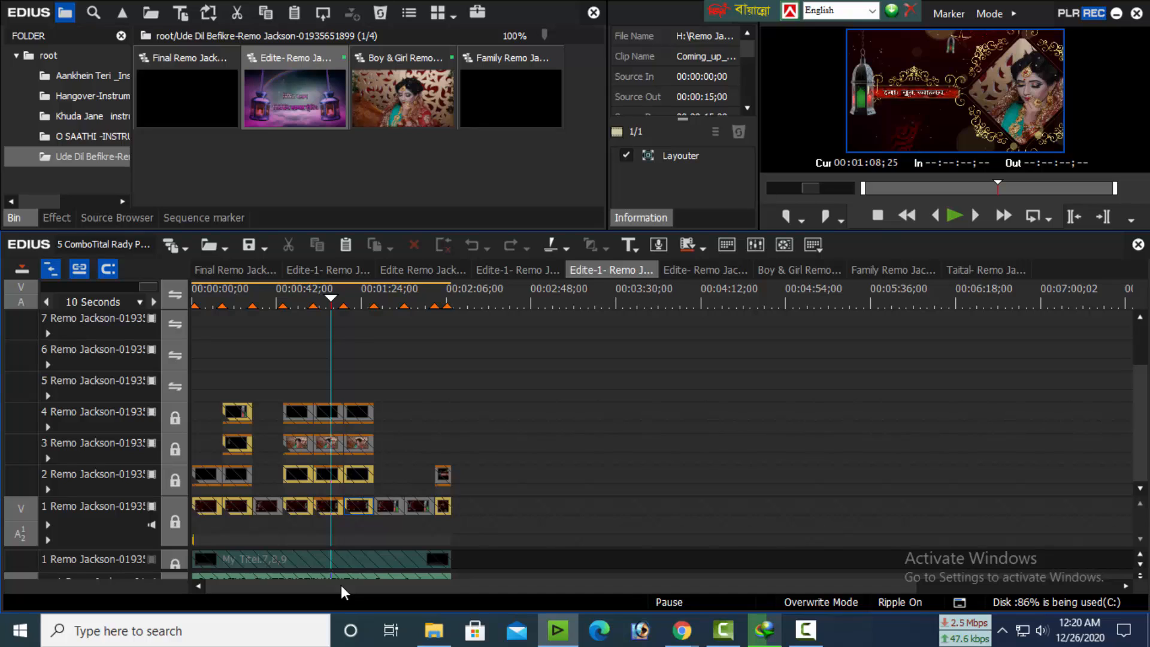
pyautogui.moveTo(357, 295); pyautogui.dragTo(417, 299)
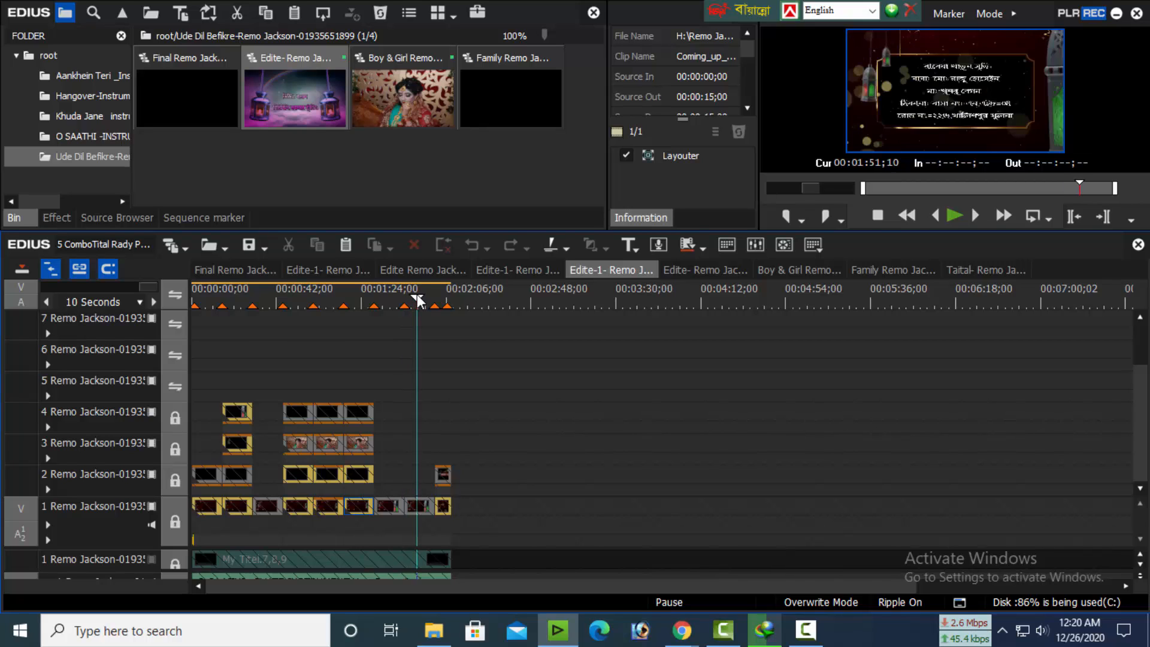